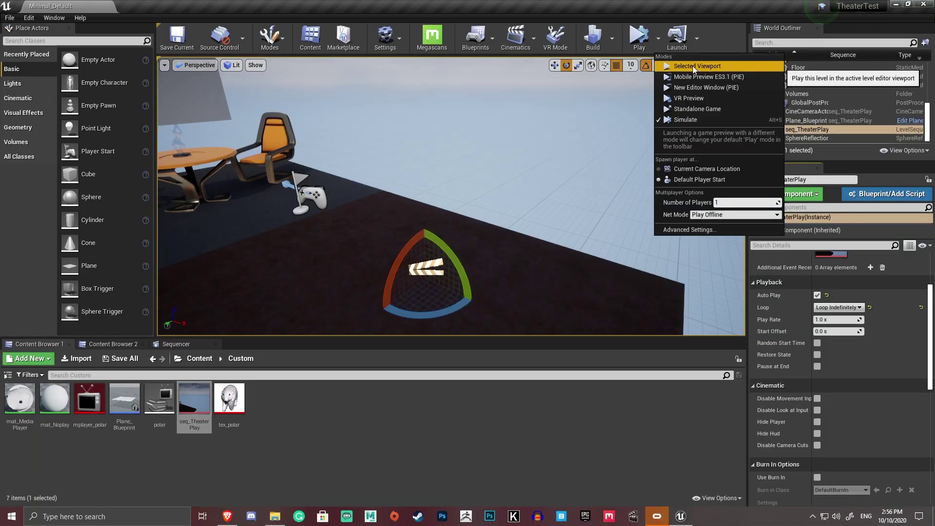
Step: Play the level in the selected viewport
click(693, 65)
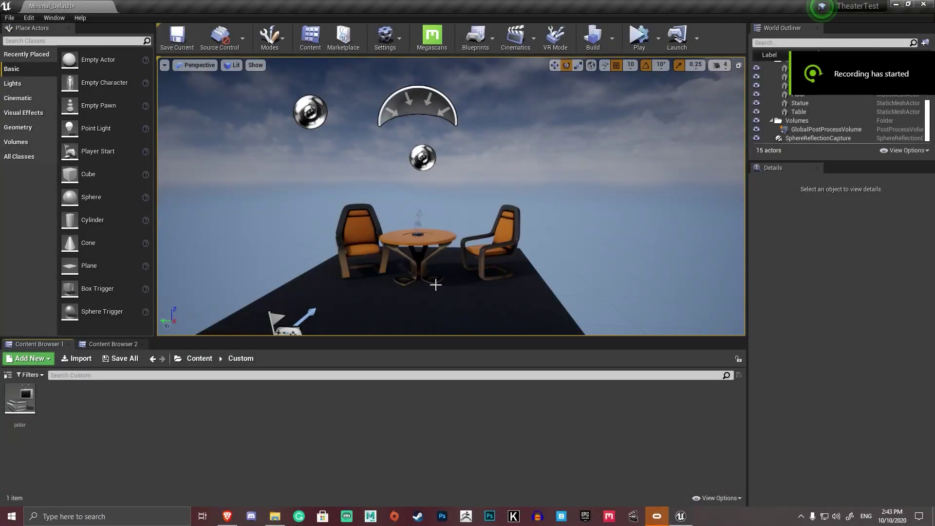
Step: Save the current level
right_drag(414, 269, 400, 318)
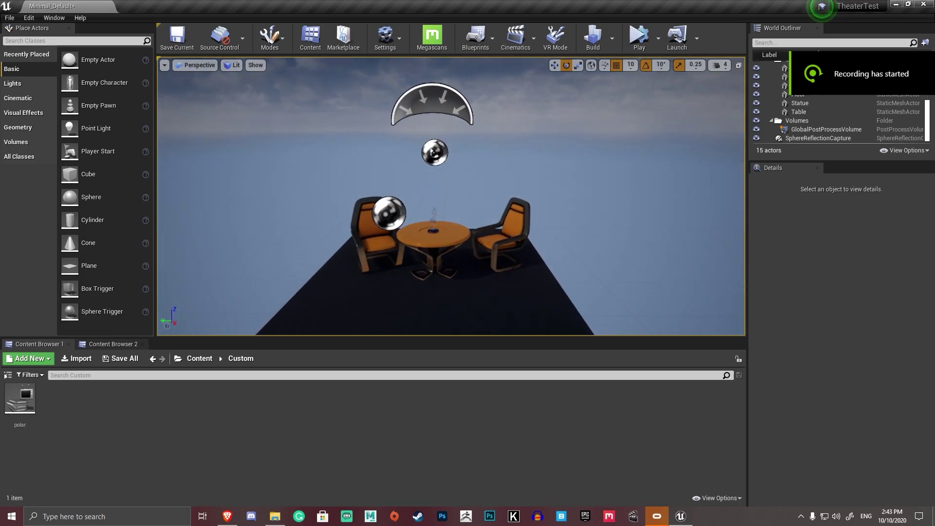
click(177, 38)
mouse_move(484, 274)
right_down()
mouse_move(484, 310)
mouse_move(484, 273)
right_up()
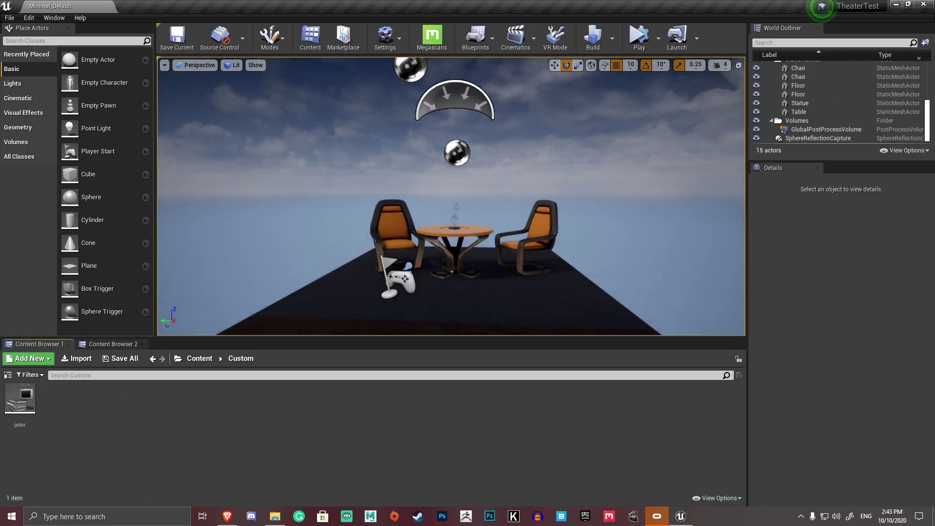
Step: Open the polar file media source to check its file path, save it and close its editor
double_click(19, 401)
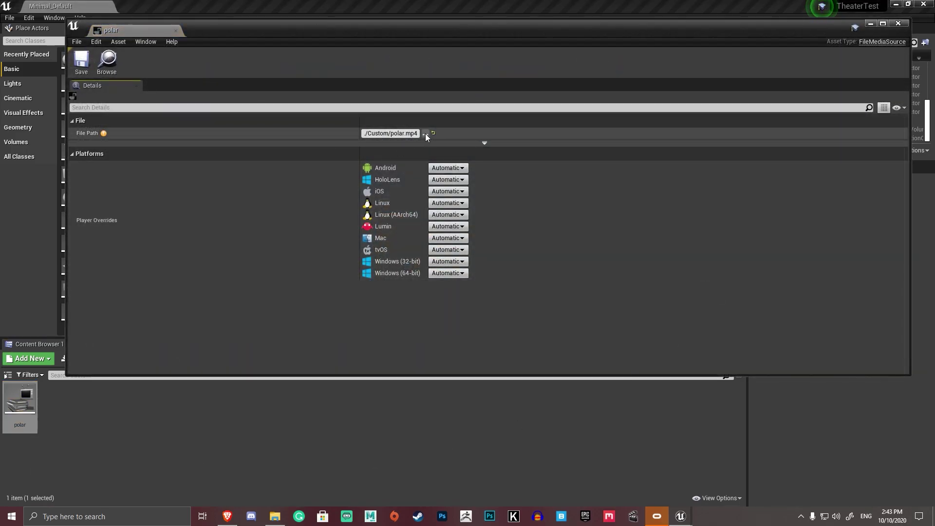
click(81, 61)
click(175, 30)
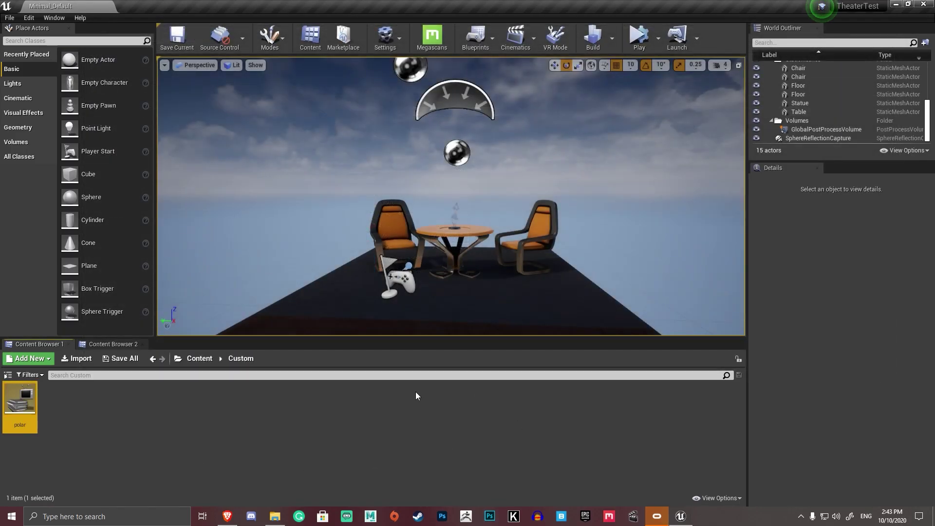
Step: Place a Plane in the level and reset its location to 0, 0, 0
right_drag(465, 224, 484, 249)
right_drag(418, 321, 418, 320)
click(67, 431)
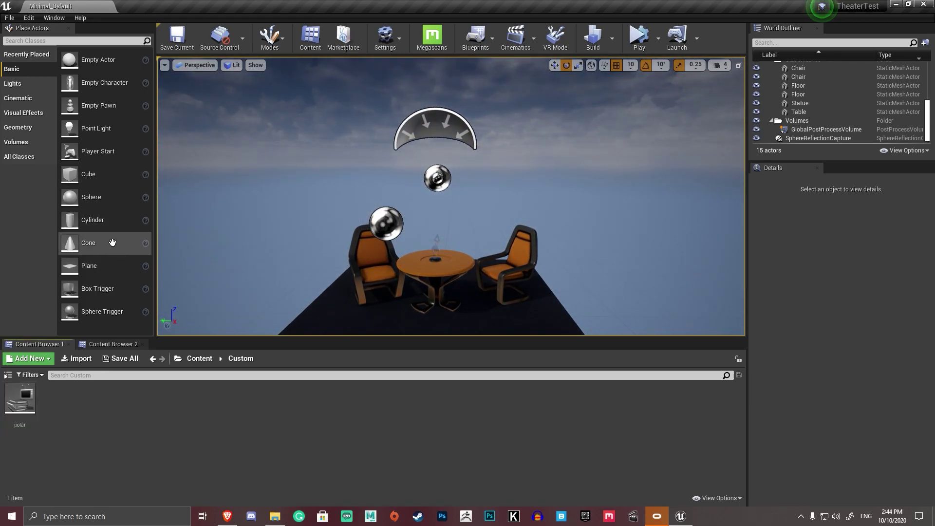
drag(89, 265, 429, 263)
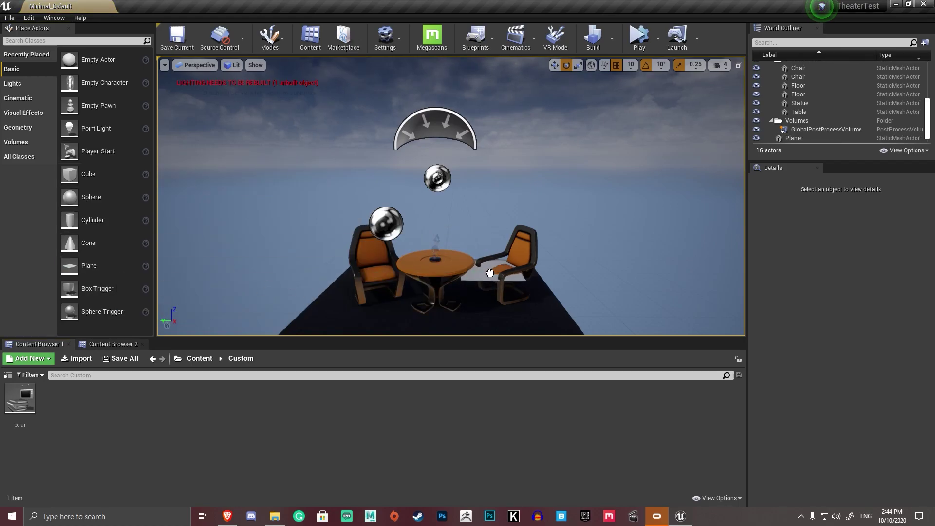
scroll(866, 311, up, 10)
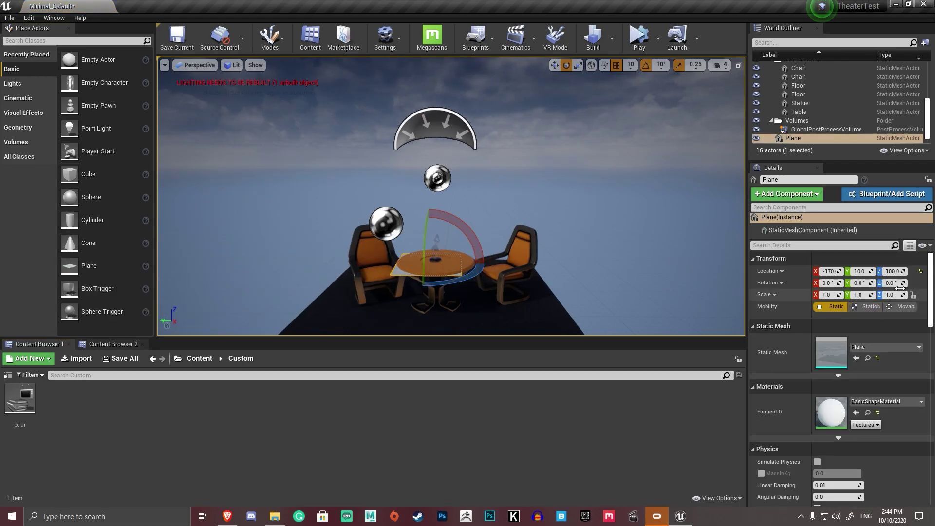
click(921, 272)
key(f)
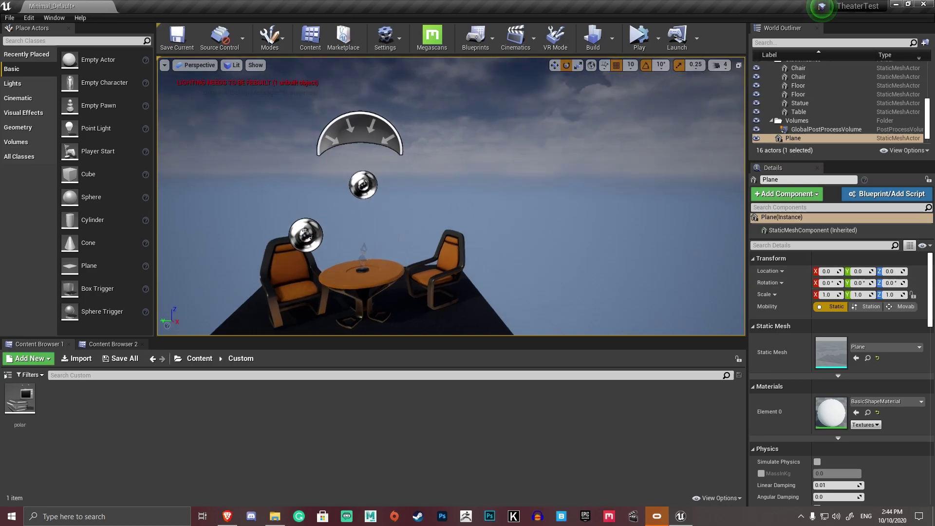
Step: Rotate the plane upright to 90° on X and -90° on Z, and move it behind the table to about X -410, Z 180
drag(450, 217, 455, 195)
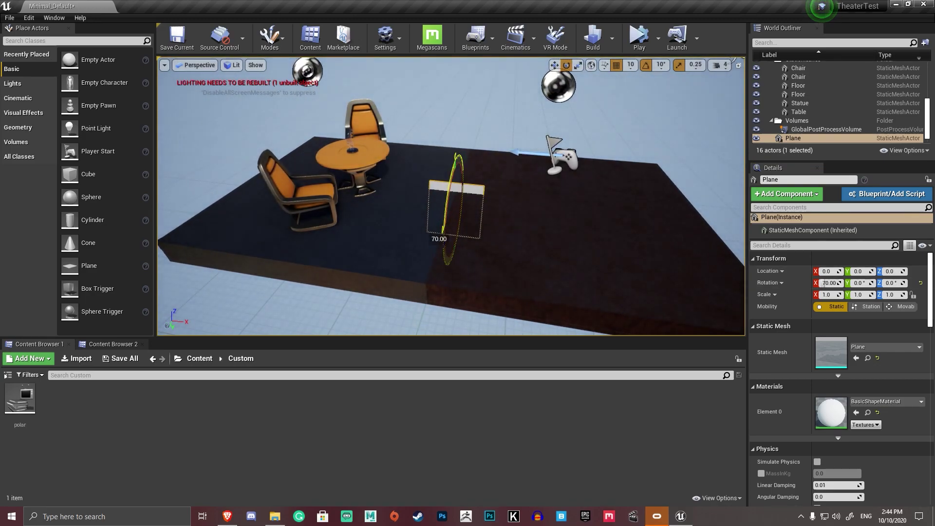
drag(479, 242, 188, 68)
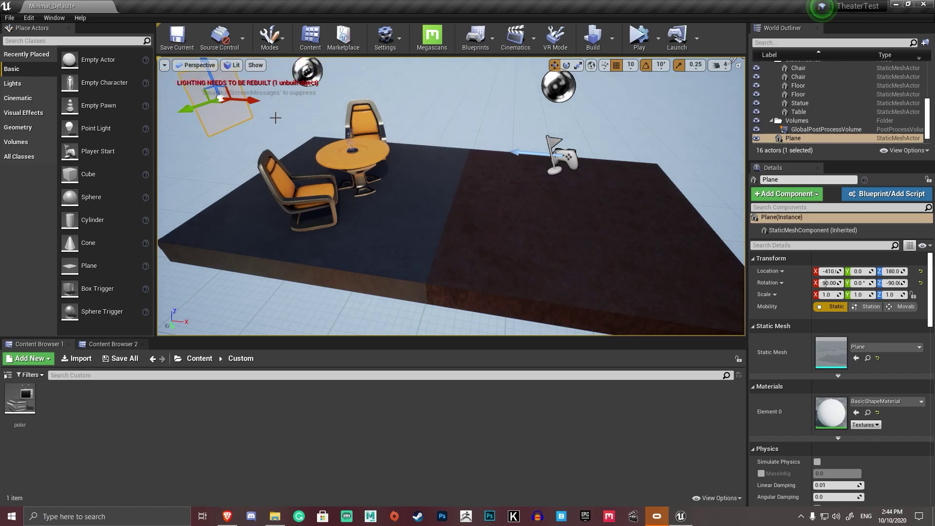
Step: Scale the plane uniformly to 2.75 and raise it above the table to a Z location of 260
key(f)
key(r)
drag(458, 201, 321, 88)
scroll(466, 199, down, 8)
key(w)
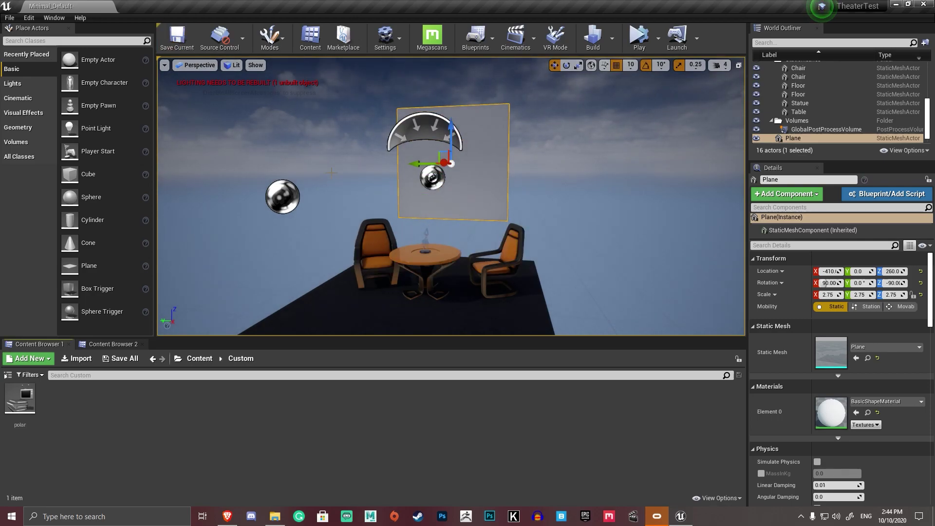
Step: Inspect the enlarged plane up close, run the level briefly to preview it, and stop playback
scroll(329, 171, up, 5)
click(650, 194)
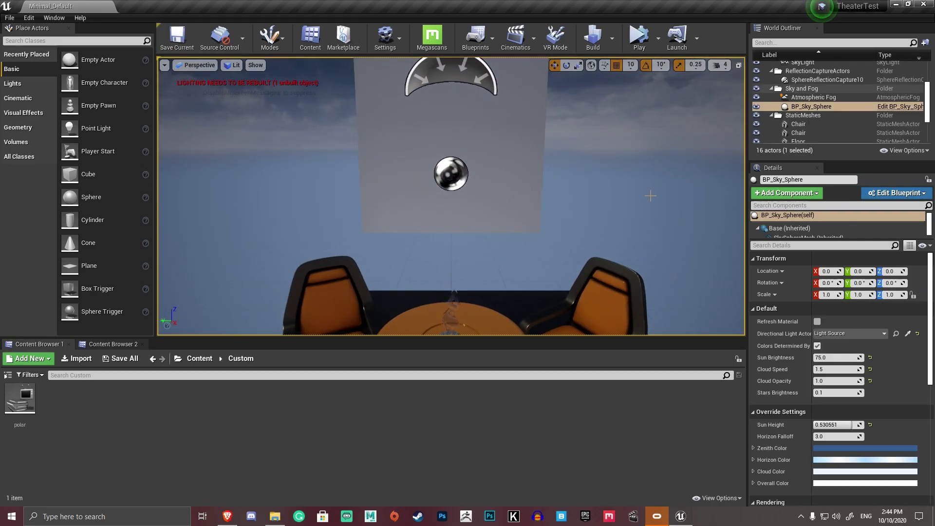
right_drag(519, 203, 438, 194)
drag(518, 206, 481, 212)
click(475, 175)
key(f)
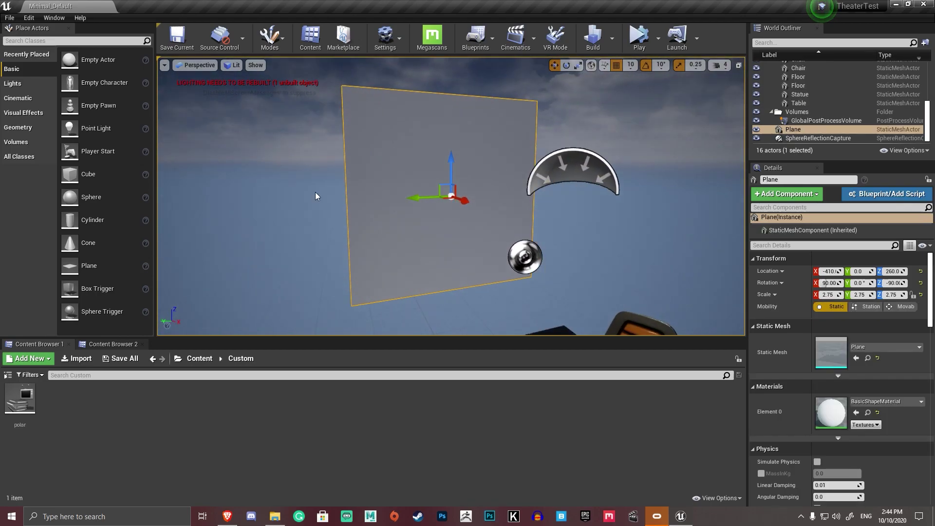
key(alt+p)
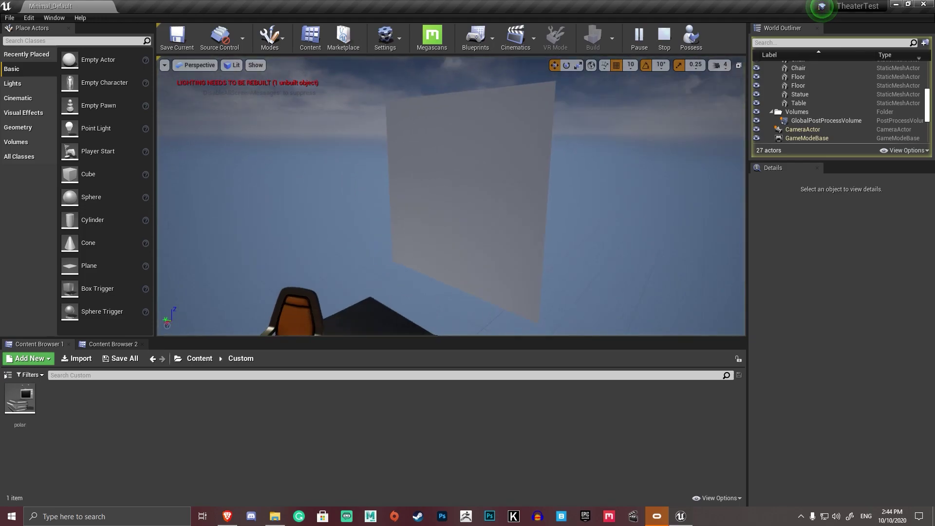
key(Escape)
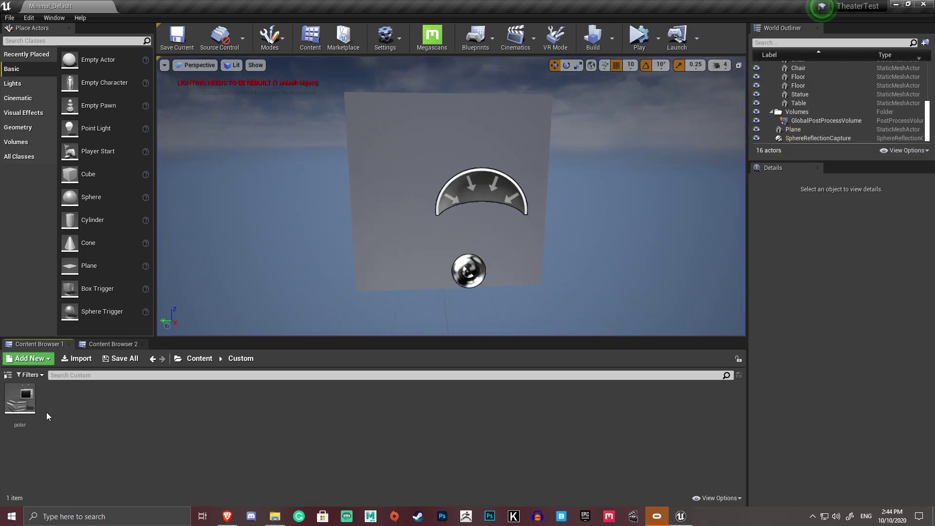
Step: Create a material named mat_MediaPlayer in the Custom folder
right_click(93, 414)
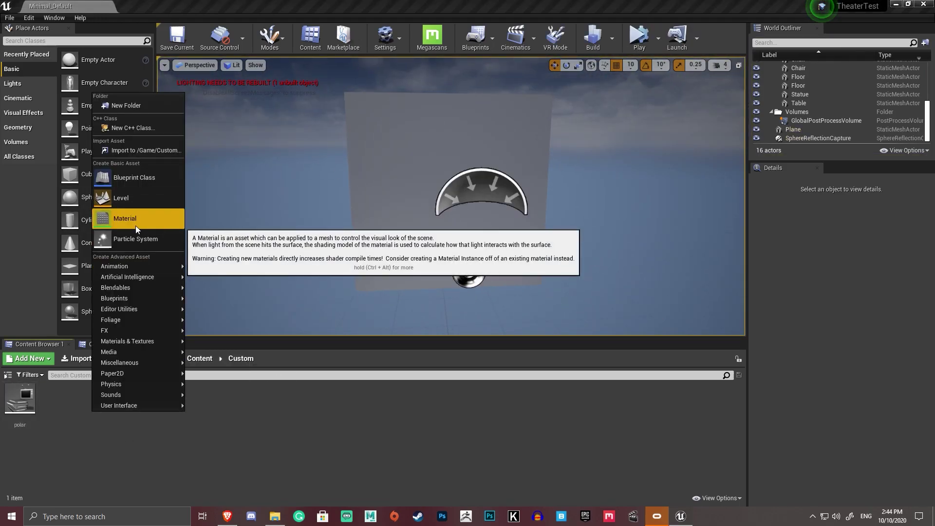
click(137, 227)
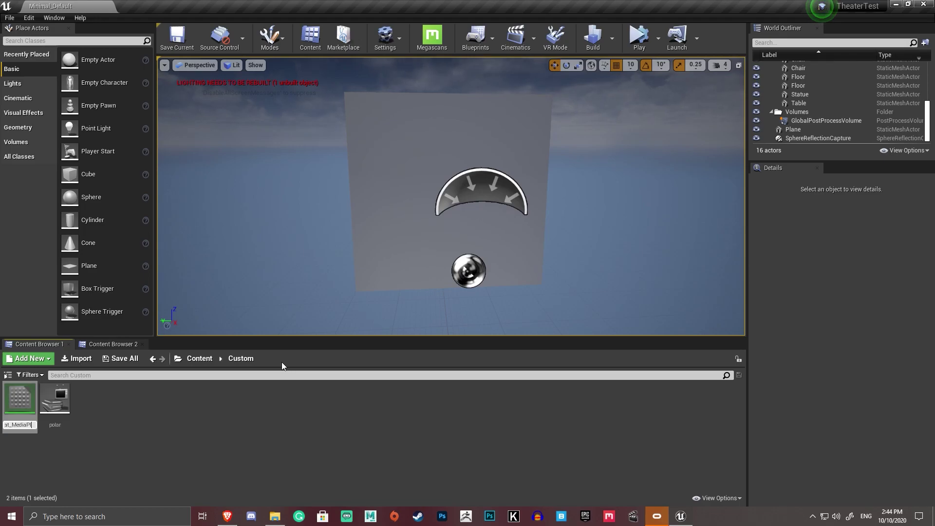
key(Return)
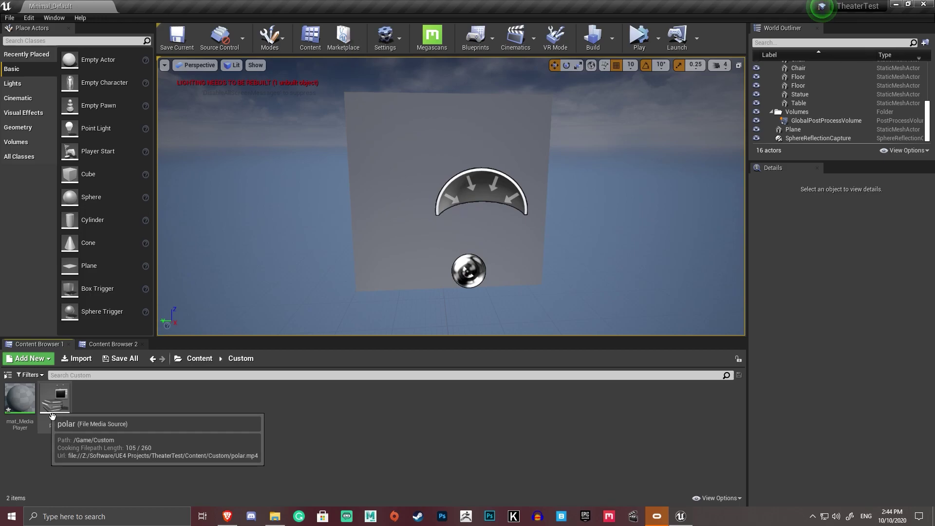
Step: Apply the mat_MediaPlayer material to the plane and run a brief play test of the level
click(53, 413)
click(110, 426)
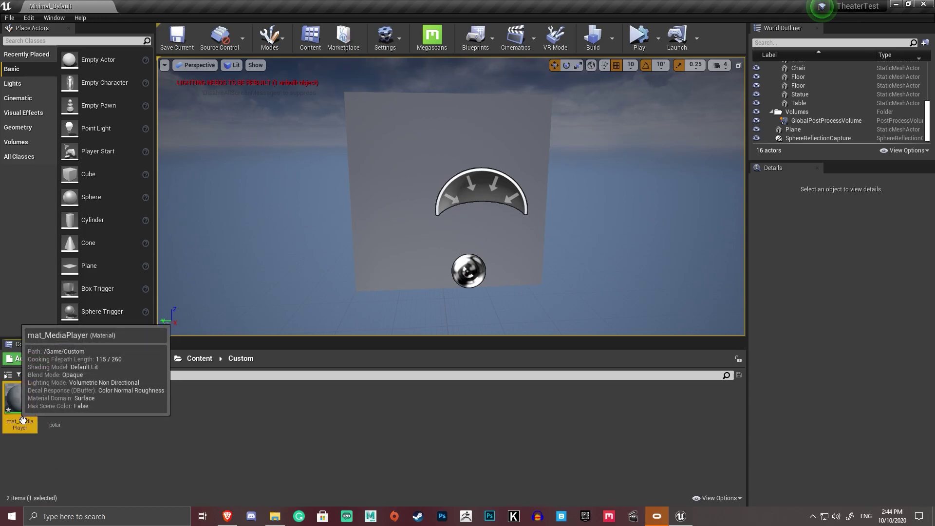
drag(27, 418, 389, 204)
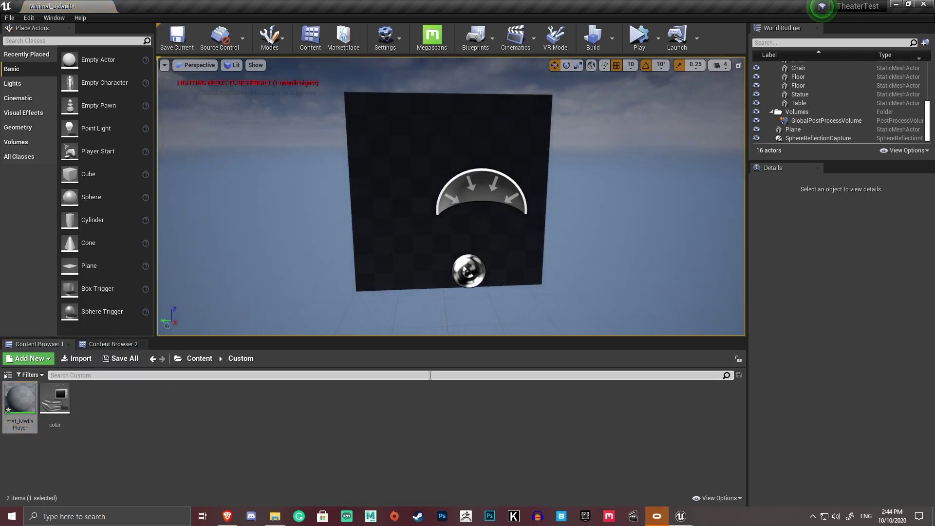
key(alt+p)
key(Escape)
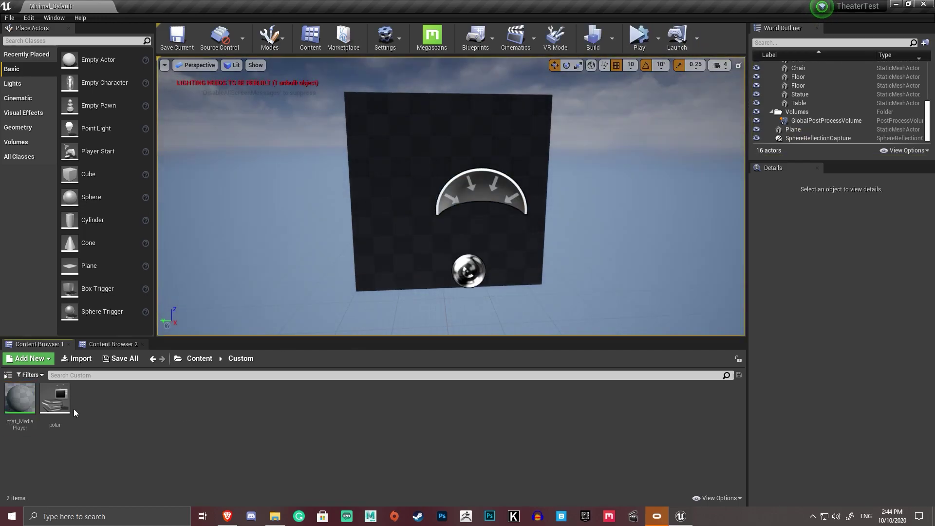
Step: Create a Media Player asset in the Custom folder with a linked video output MediaTexture asset
right_click(47, 426)
click(96, 409)
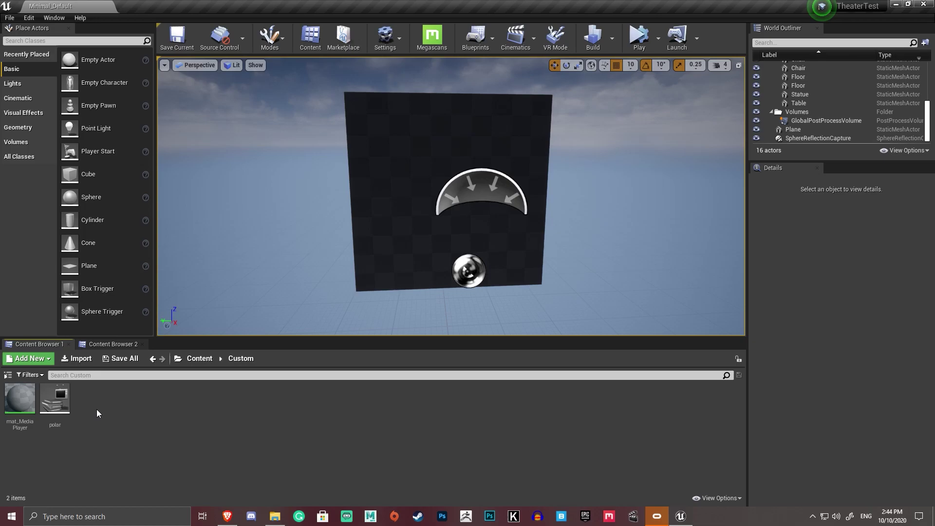
right_click(96, 409)
mouse_move(126, 403)
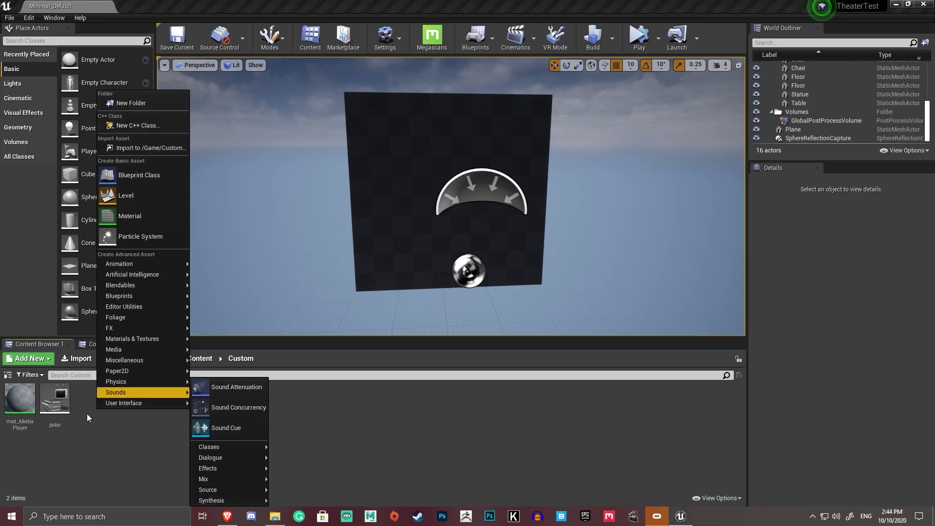
mouse_move(130, 350)
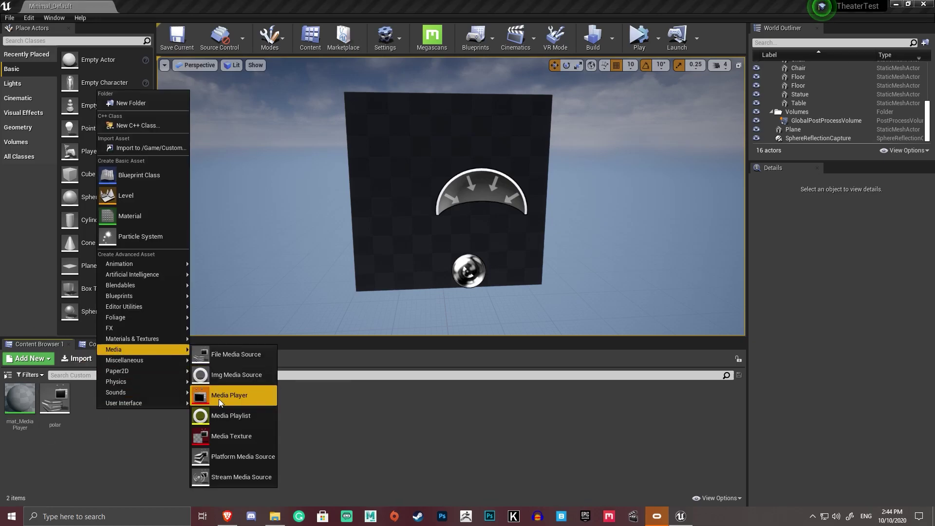
click(232, 395)
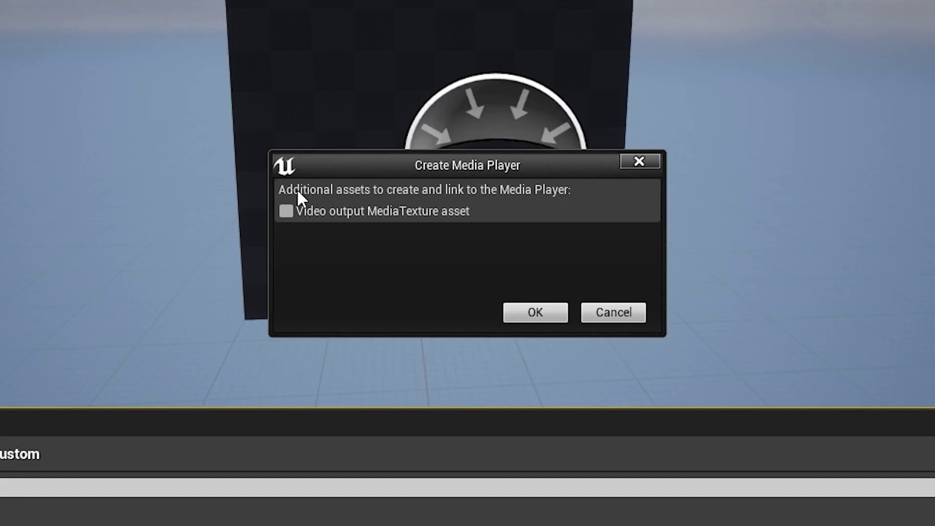
click(329, 212)
click(547, 318)
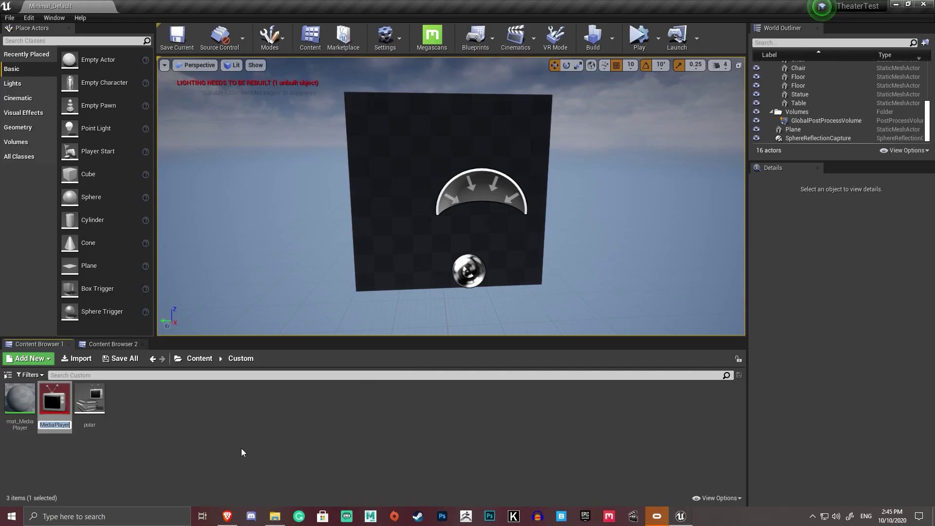
Step: Name the new media player tex_Mediaplayer
text(tex_M)
text(ediaplayer)
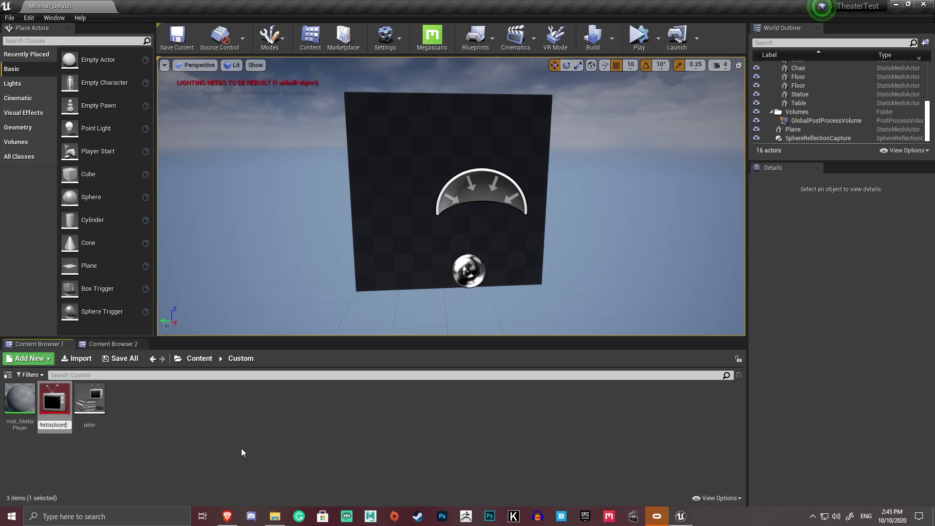
key(Return)
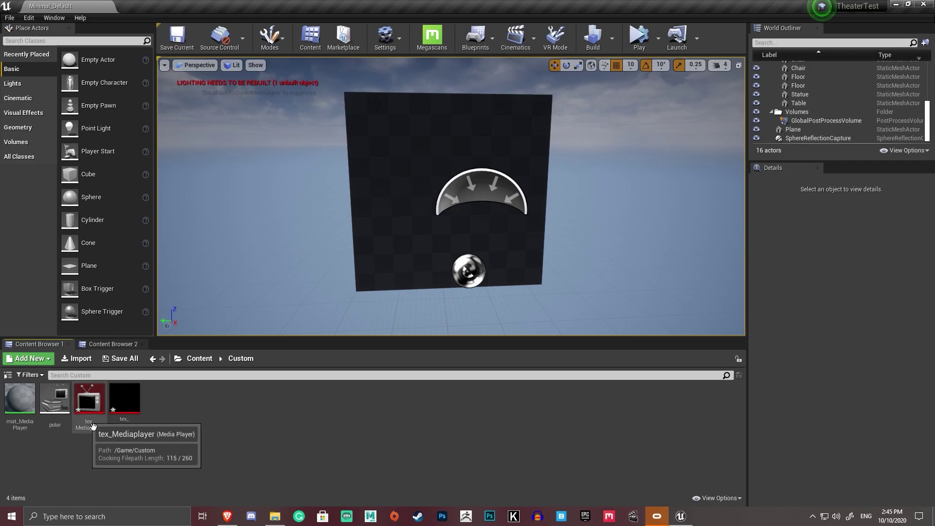
double_click(90, 404)
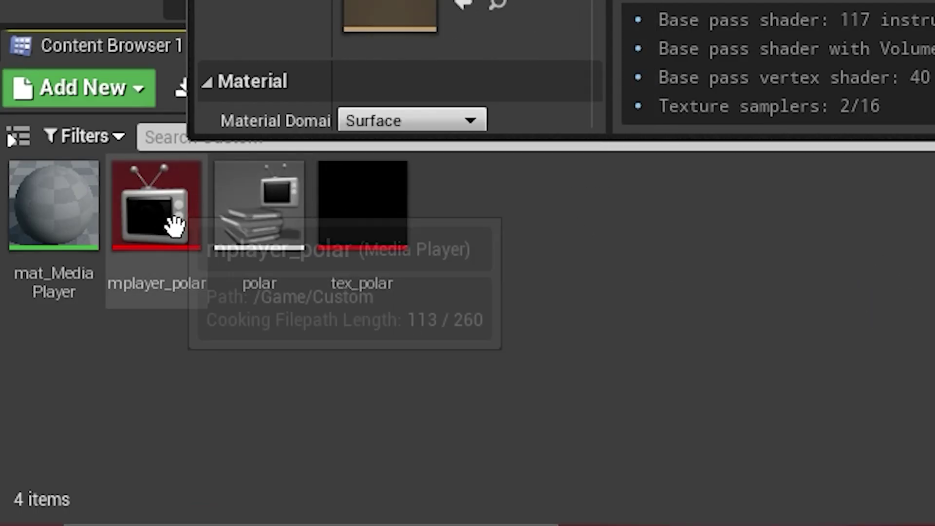
click(180, 229)
click(75, 246)
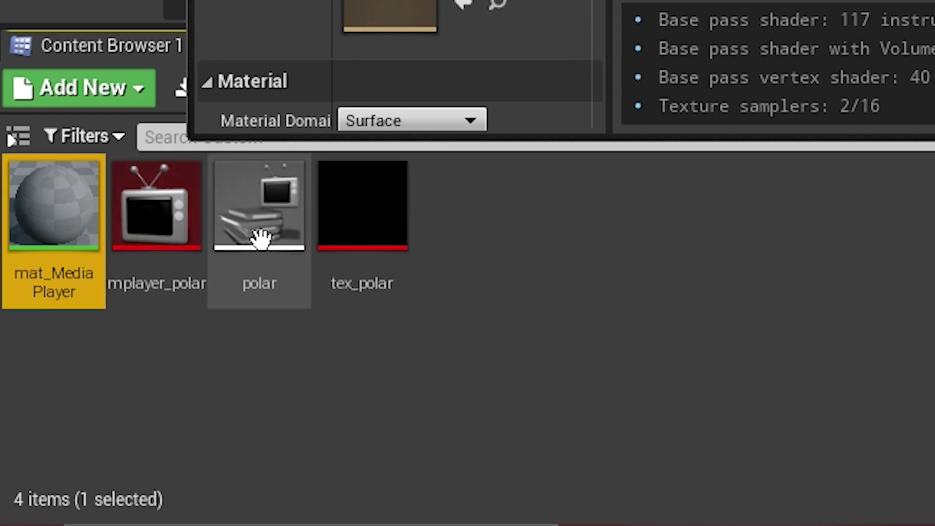
click(261, 236)
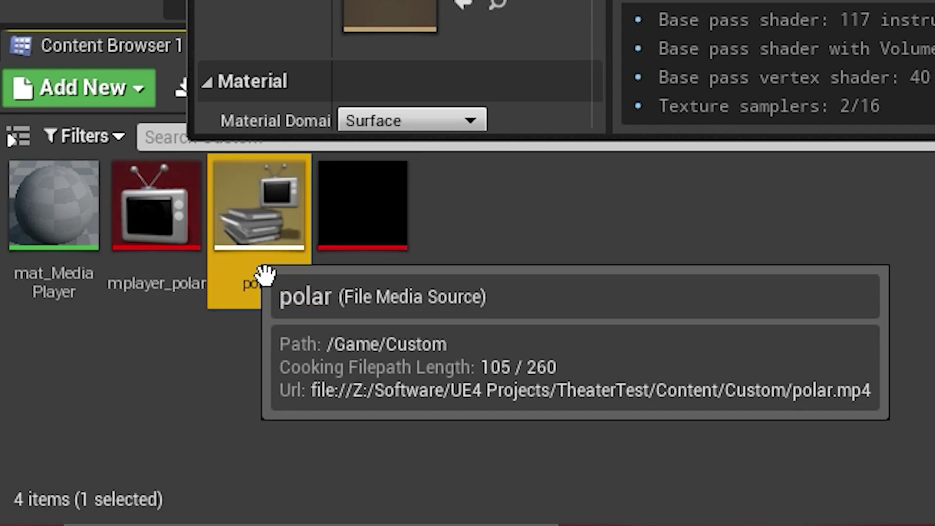
right_click(576, 238)
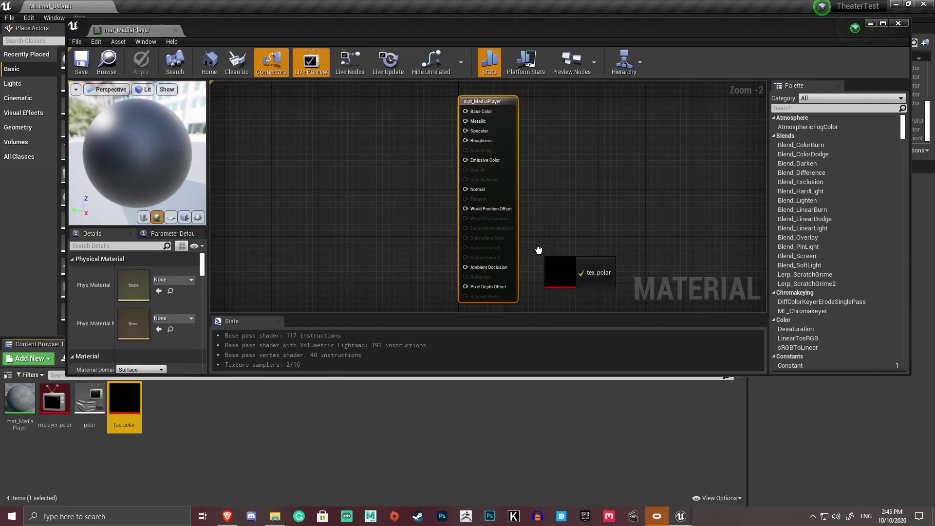
Step: Add tex_polar to the mat_MediaPlayer graph, connect its RGB output to Emissive Color and apply the material
drag(580, 273, 324, 146)
drag(388, 158, 468, 161)
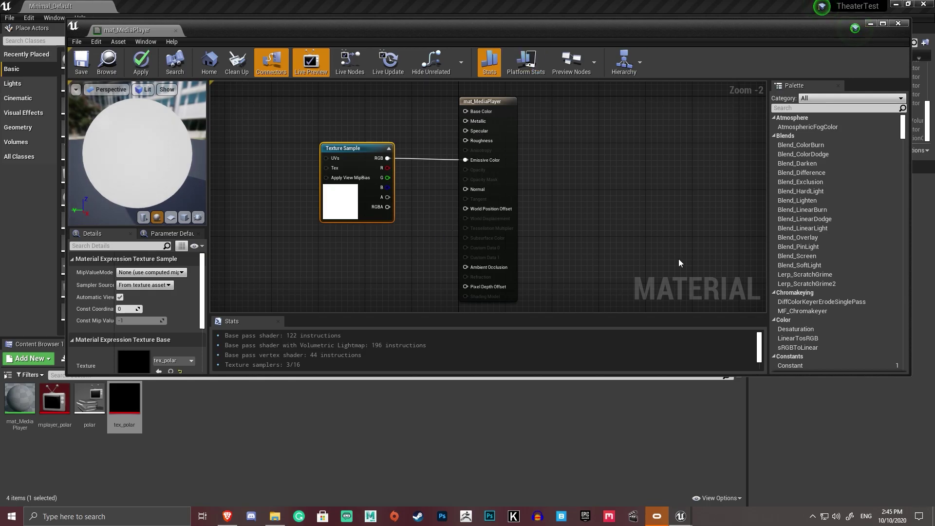
click(141, 61)
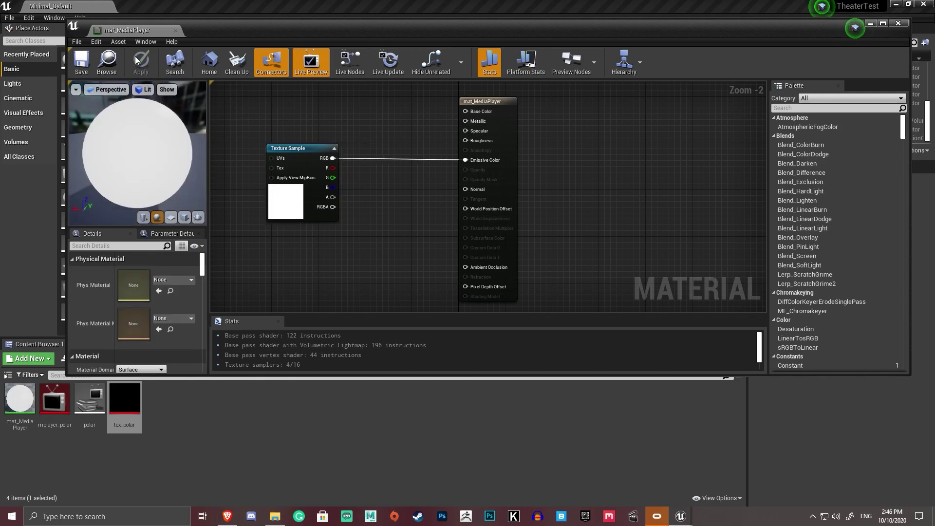
Step: Load the polar media source into the mplayer_polar media player, play it, and save the asset before closing its editor
click(59, 436)
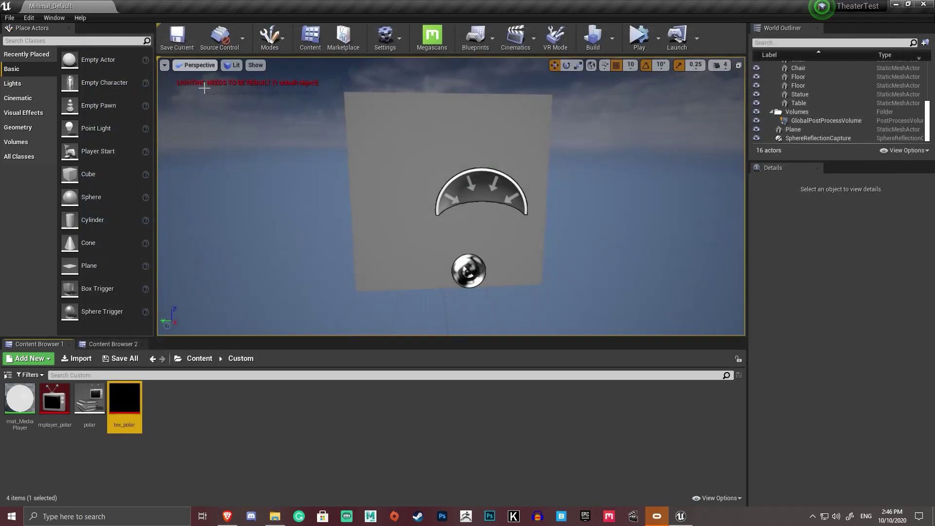
double_click(55, 402)
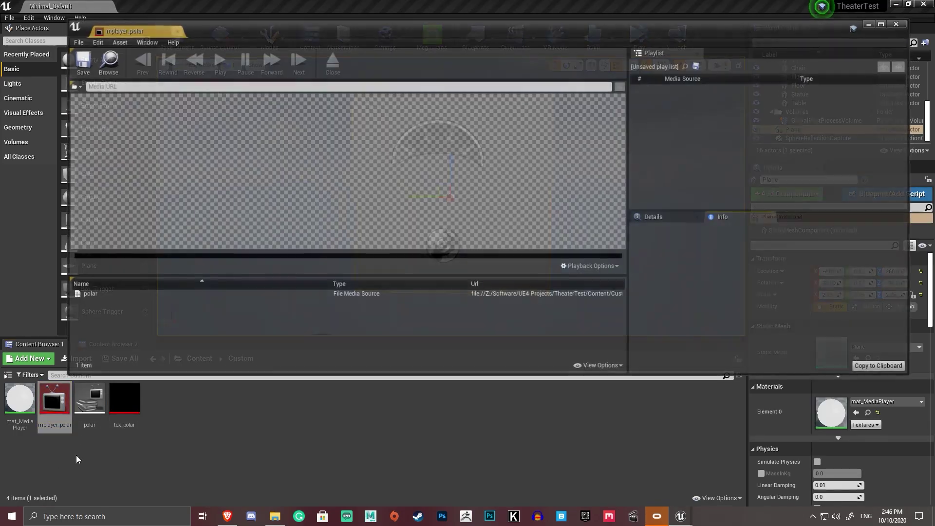
double_click(113, 295)
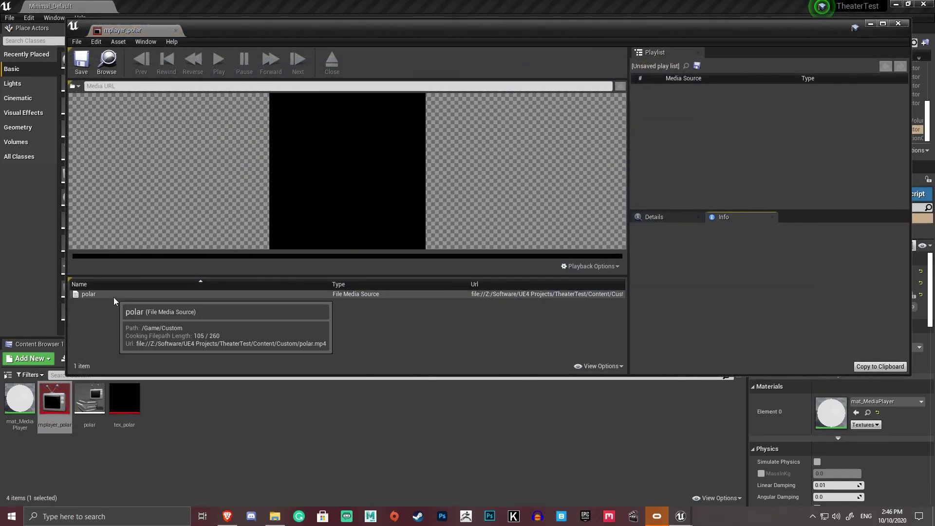
click(80, 66)
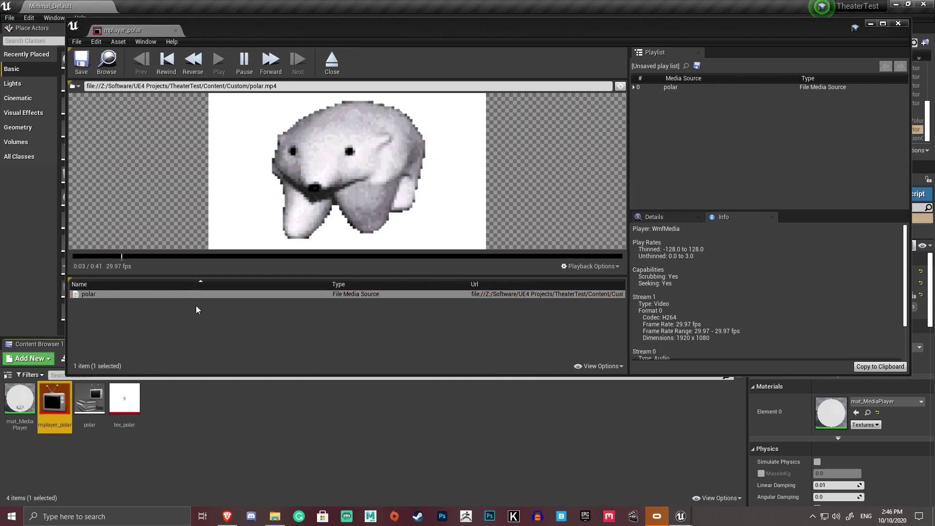
double_click(696, 90)
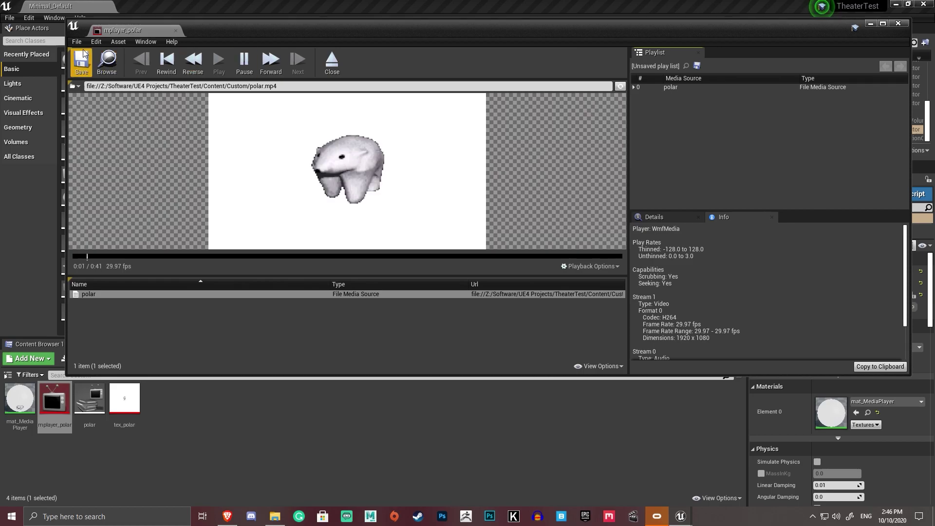
click(176, 31)
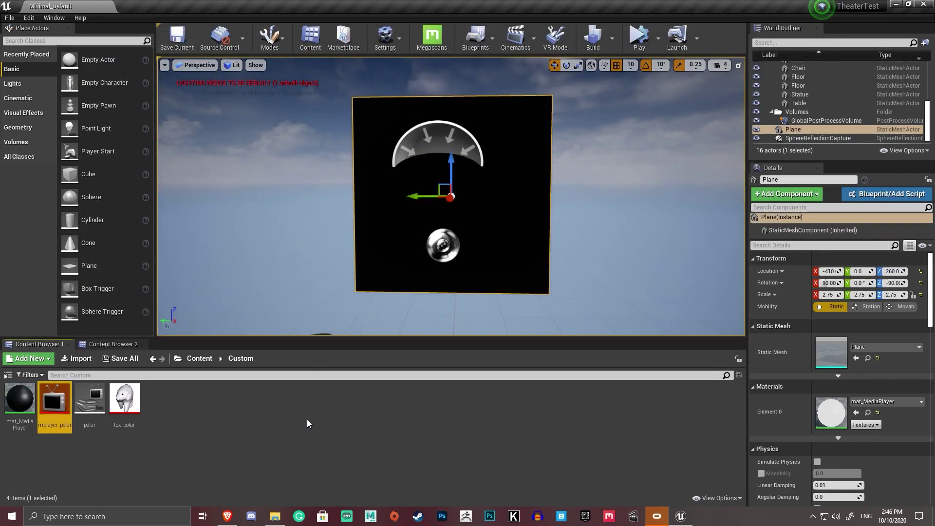
Step: Run a brief play test of the level to check the video plane
alt+drag(526, 244, 566, 273)
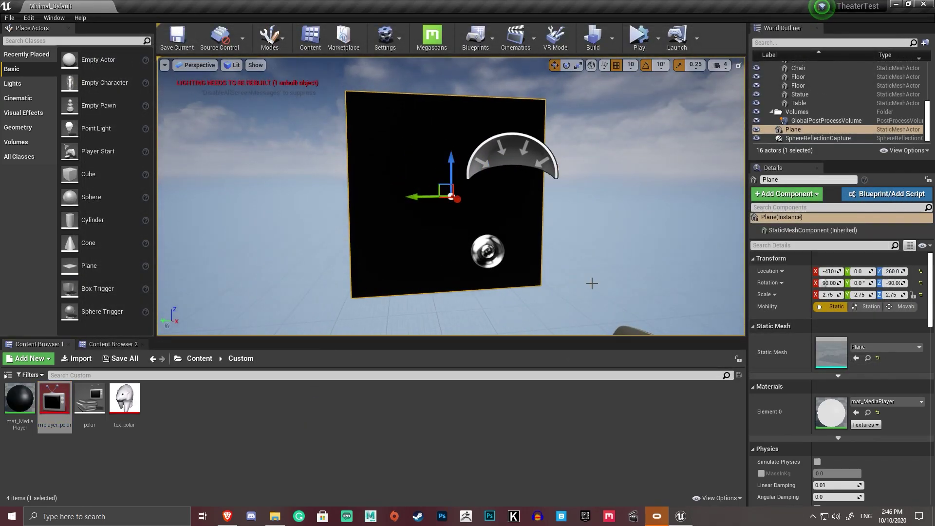
key(alt+p)
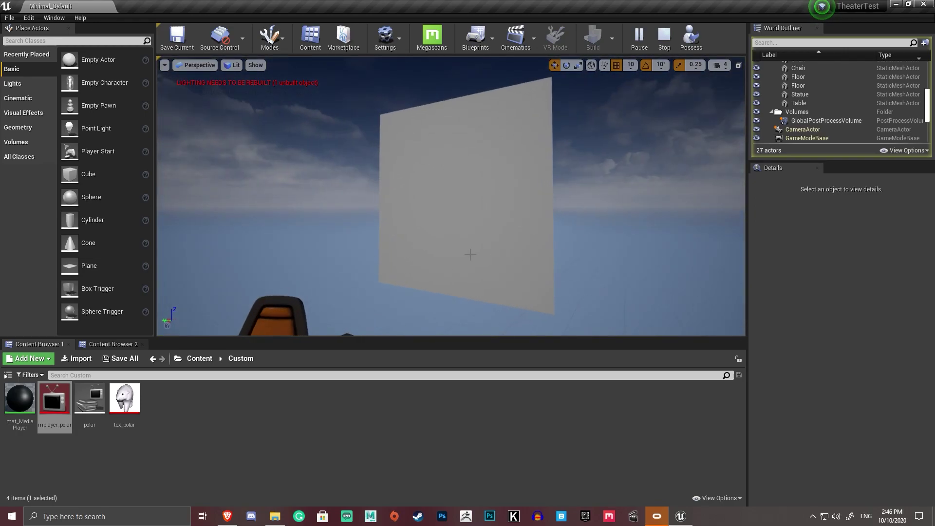
key(Escape)
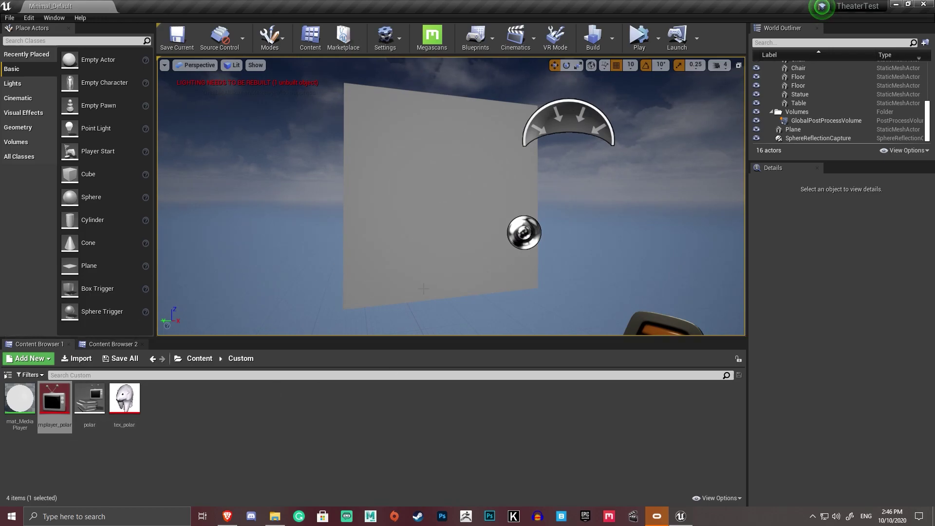
Step: Convert the plane into a StaticMeshActor subclass blueprint named Plane_Blueprint in /Game/Custom and save it
click(457, 251)
click(906, 195)
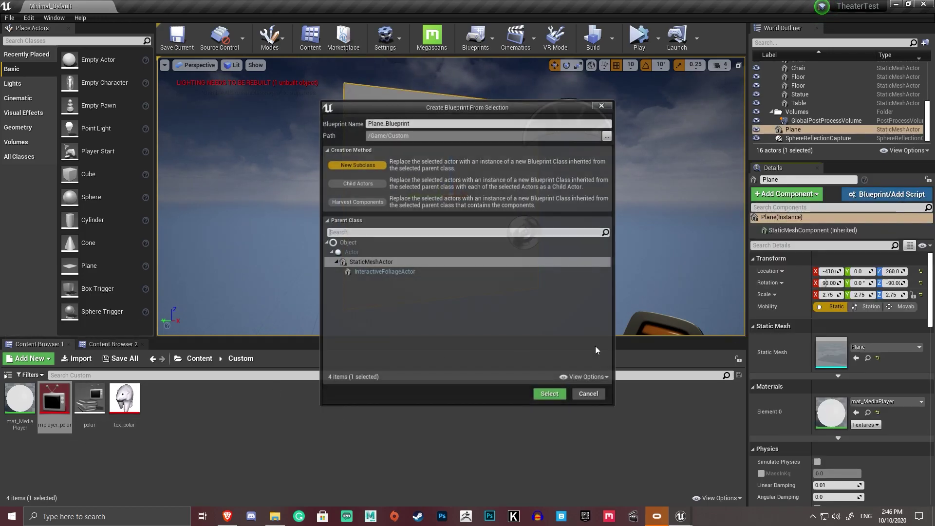
click(550, 395)
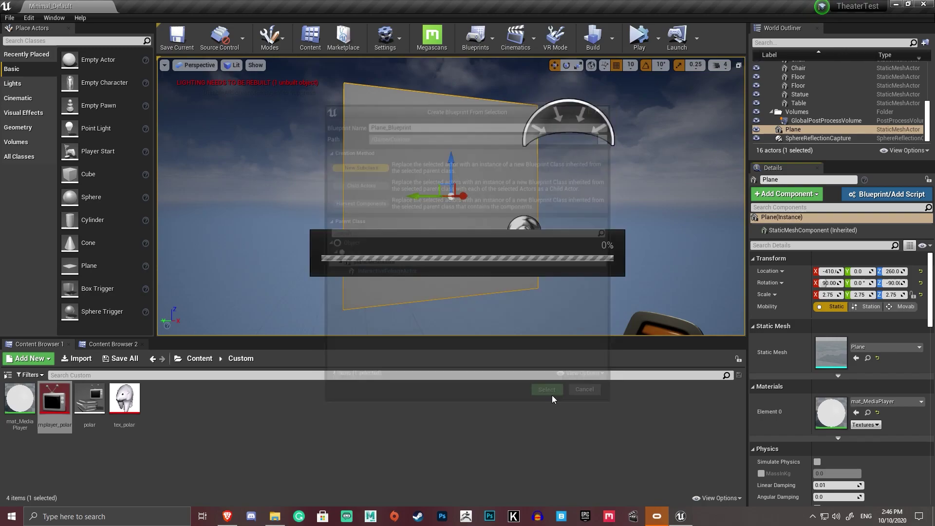
click(256, 73)
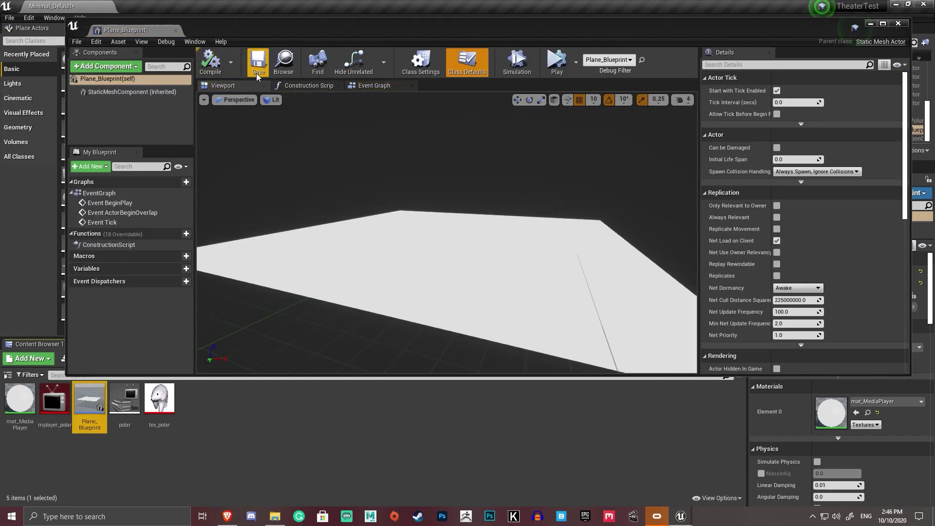
Step: Add a Media Sound component to Plane_Blueprint, assign mplayer_polar as its media player, then compile and save
click(138, 70)
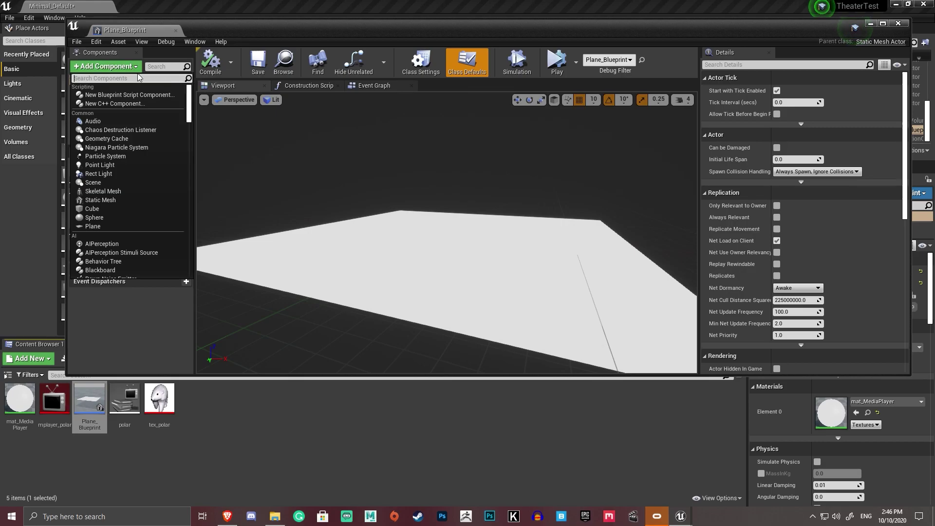
text(media)
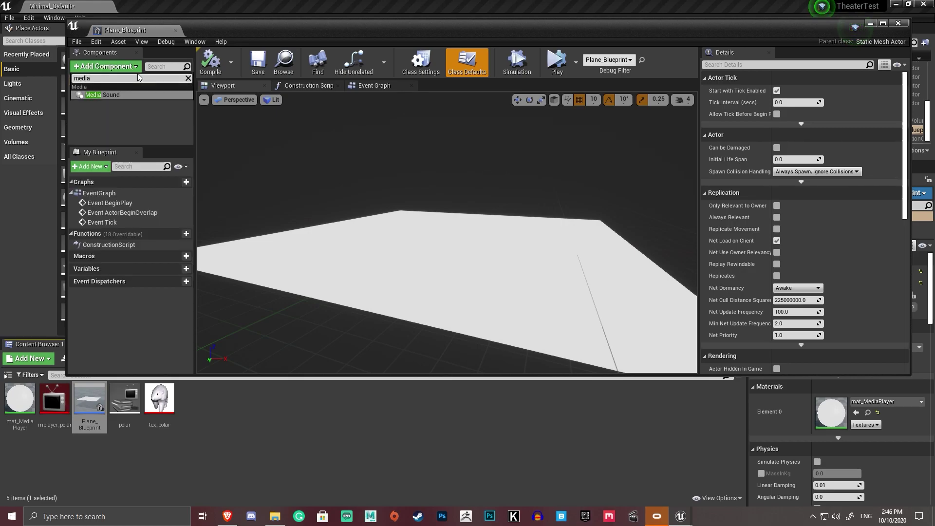
key(Return)
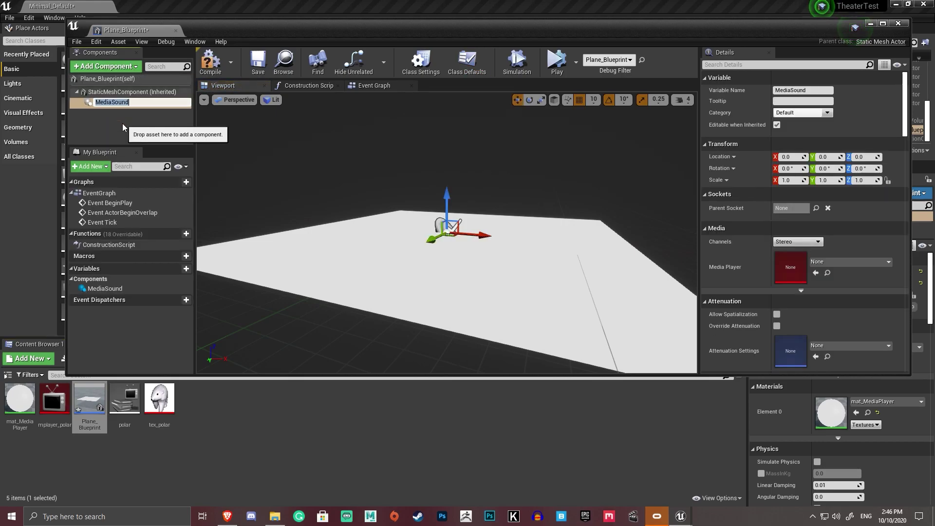
click(833, 262)
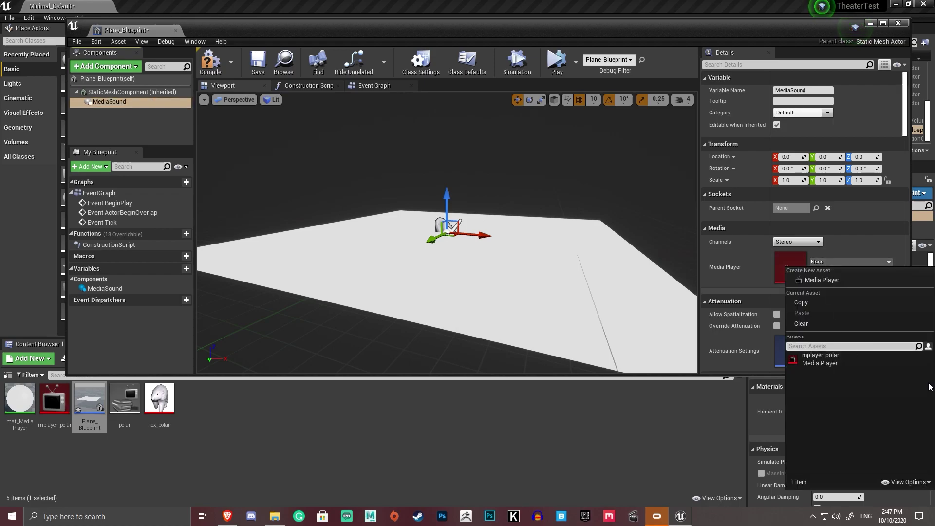
click(876, 363)
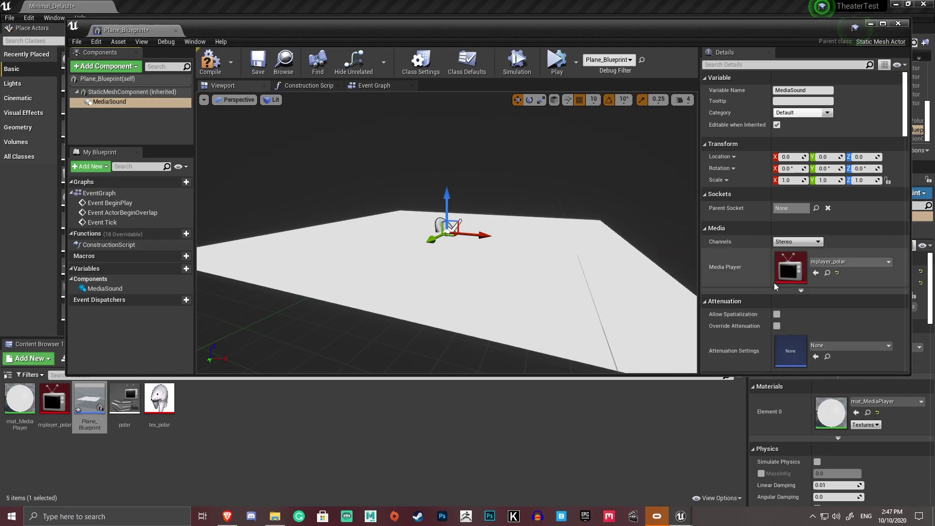
click(210, 63)
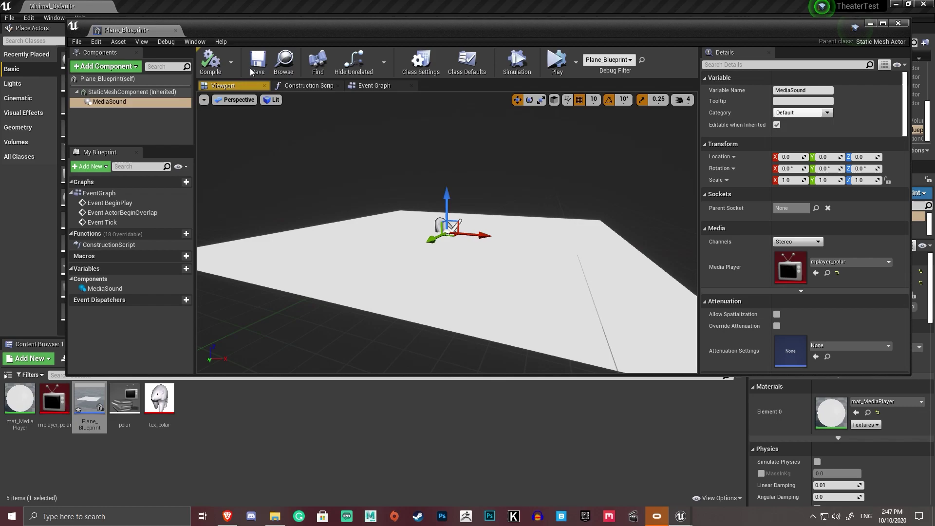
click(258, 62)
Step: Add a variable of type Media Player Object Reference to Plane_Blueprint, then compile and save the blueprint
click(124, 340)
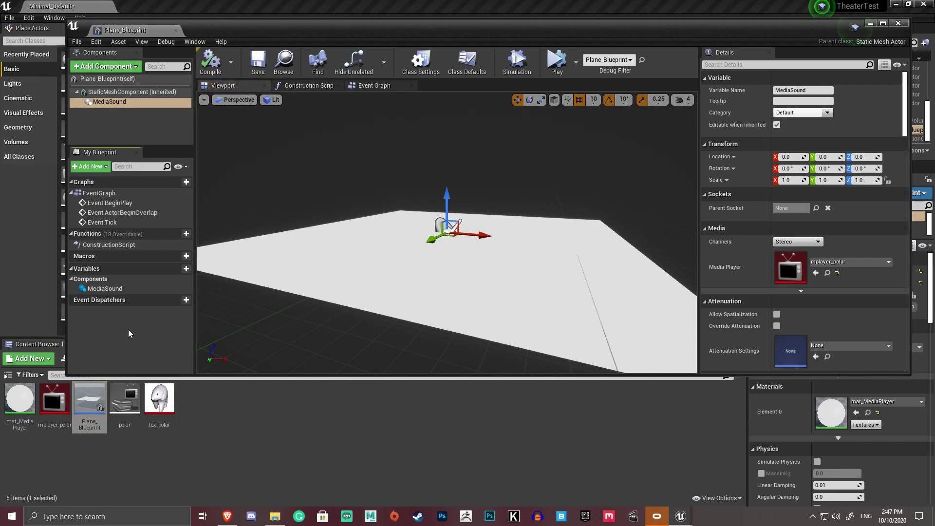
click(186, 268)
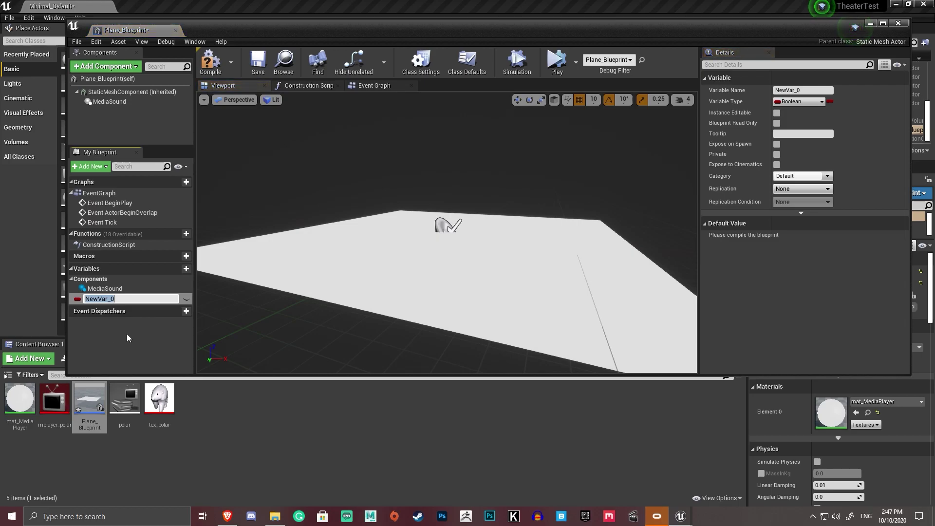
click(144, 343)
click(126, 299)
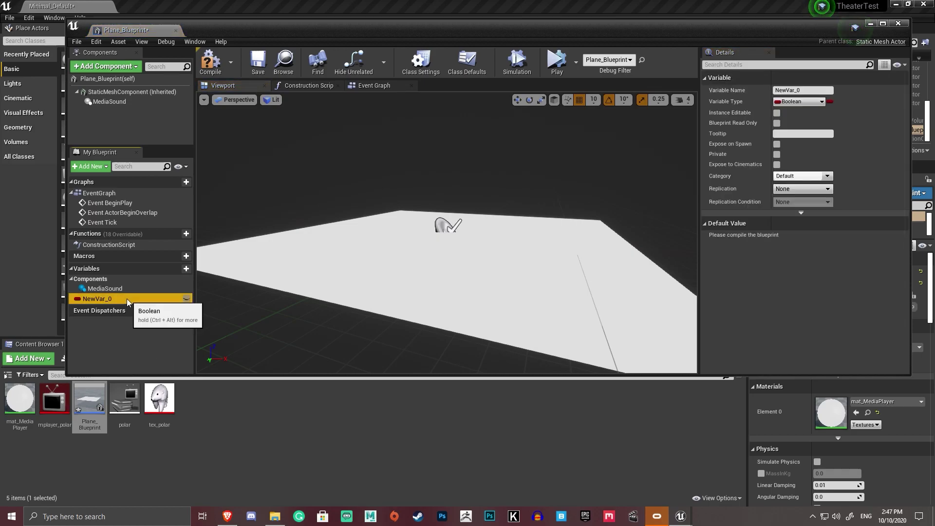
click(792, 102)
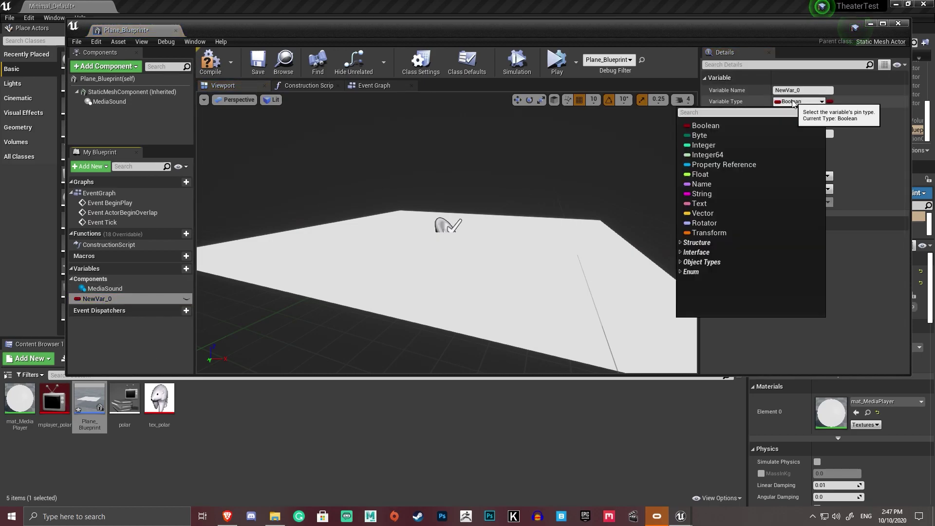
text(mplayer)
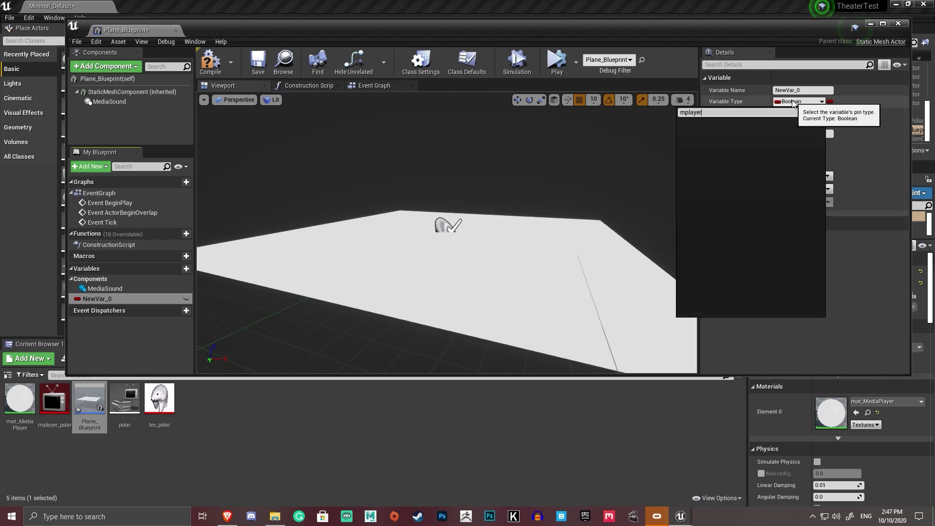
text(mediap)
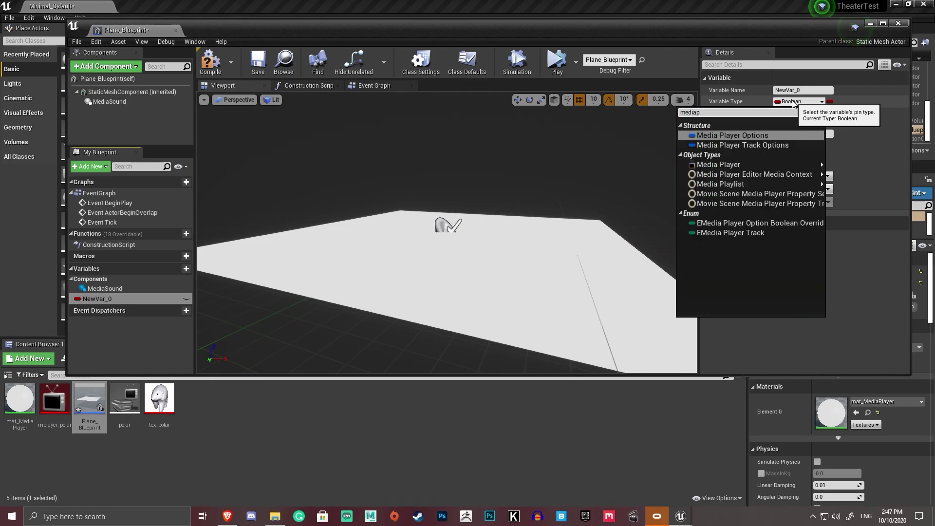
mouse_move(779, 165)
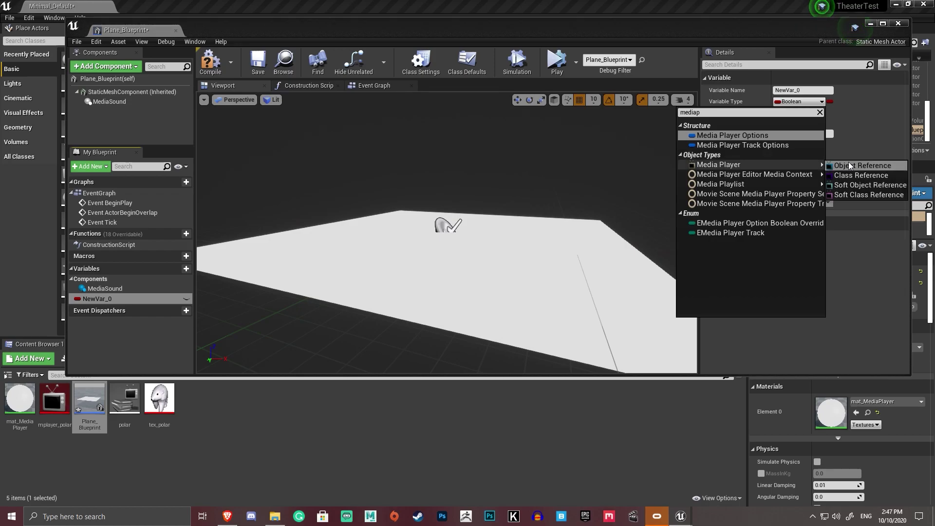
click(839, 165)
click(211, 62)
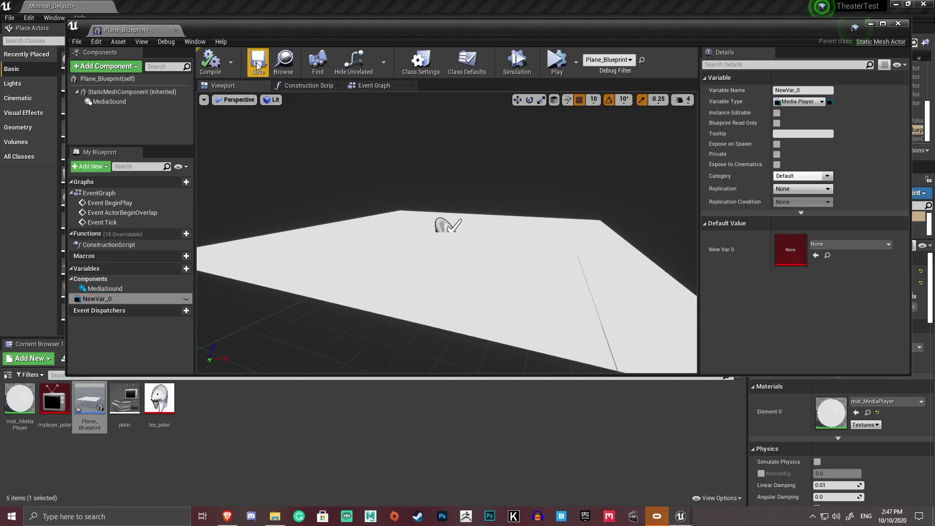
click(258, 62)
Step: Rename the new variable media player, set its default value to mplayer_polar and save the blueprint
click(806, 91)
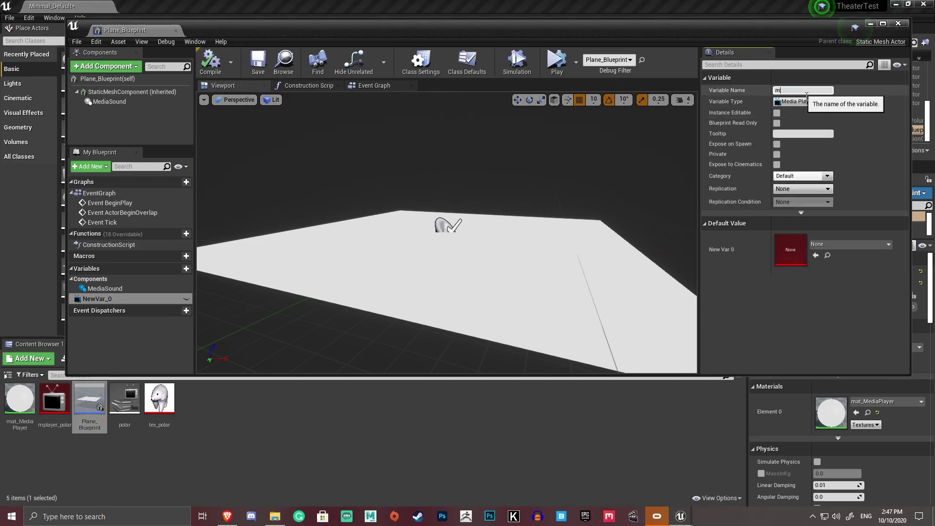
text(media player)
key(Return)
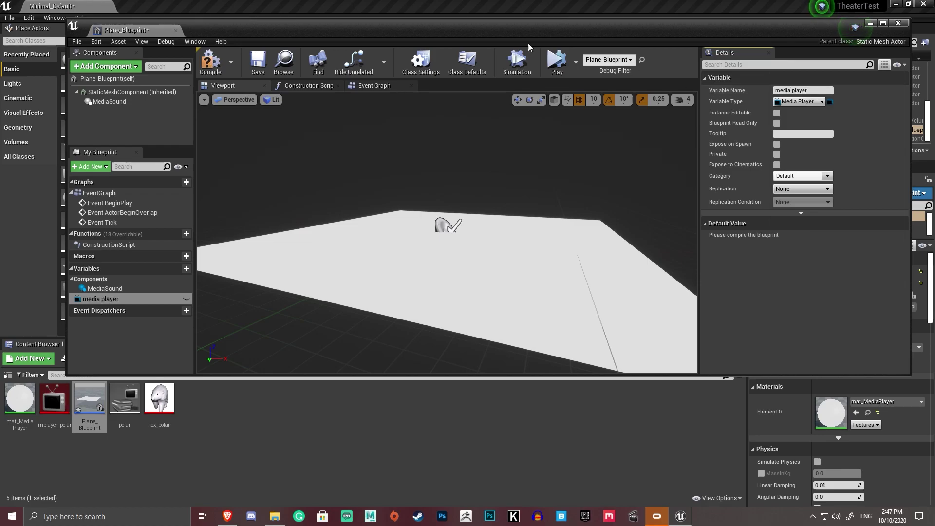
click(260, 73)
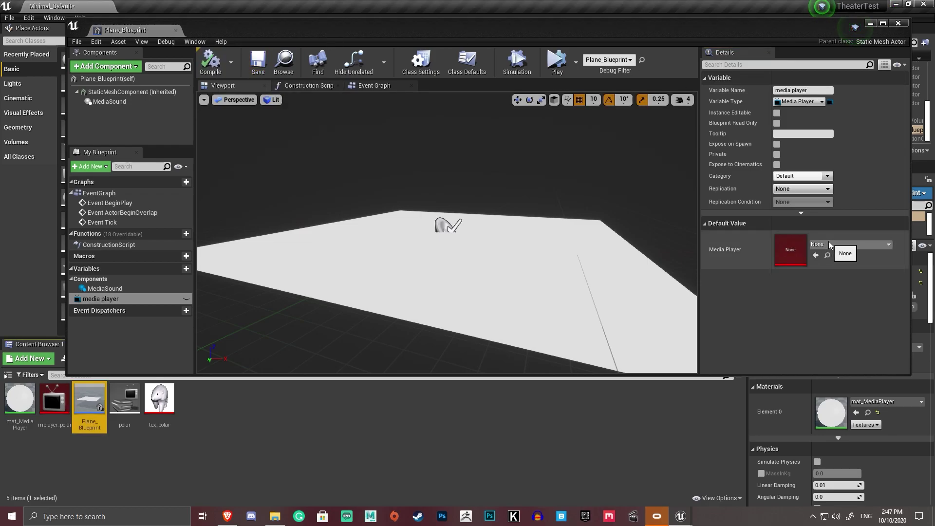
click(831, 243)
click(810, 341)
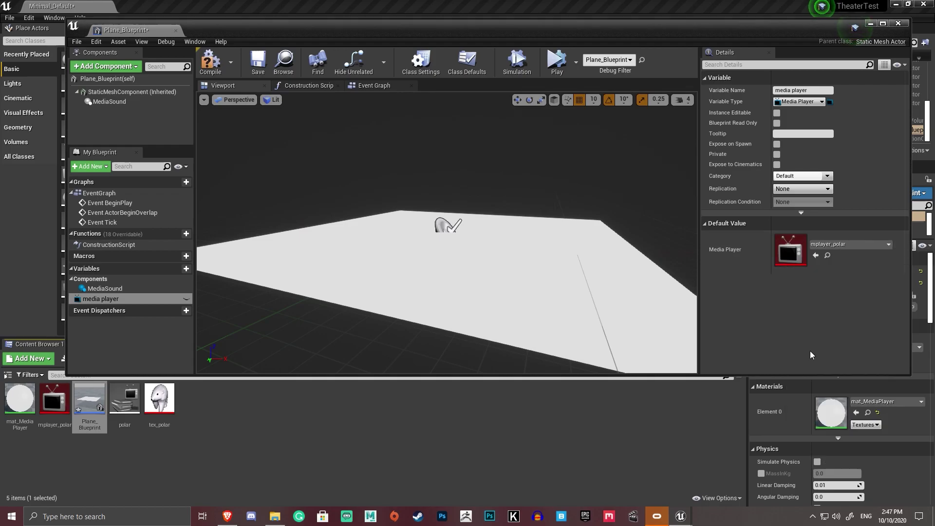
click(257, 73)
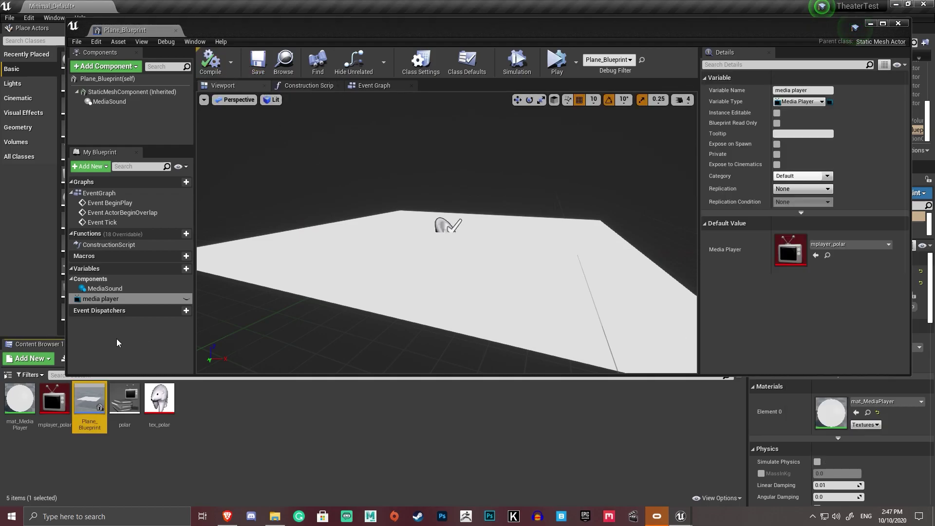
Step: Close the blueprint editor and play test the level with Plane_Blueprint in place
click(176, 30)
click(638, 48)
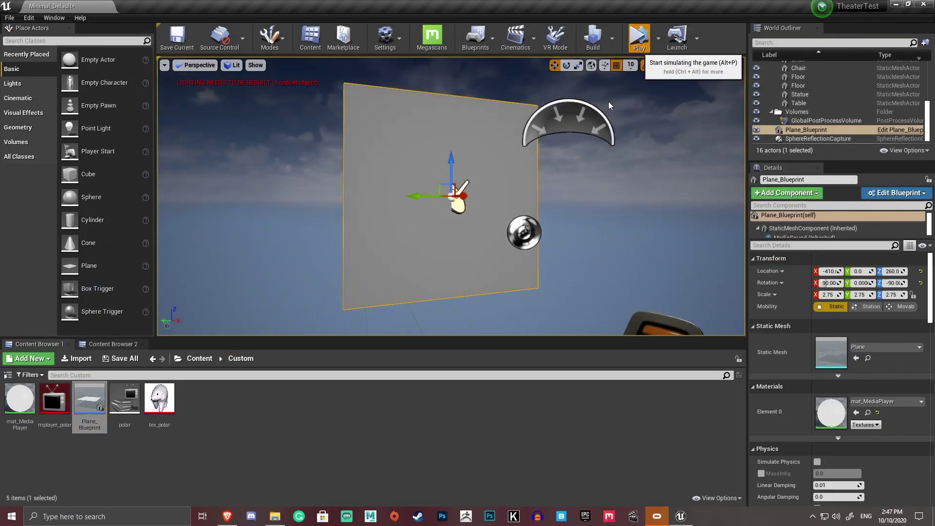
click(665, 36)
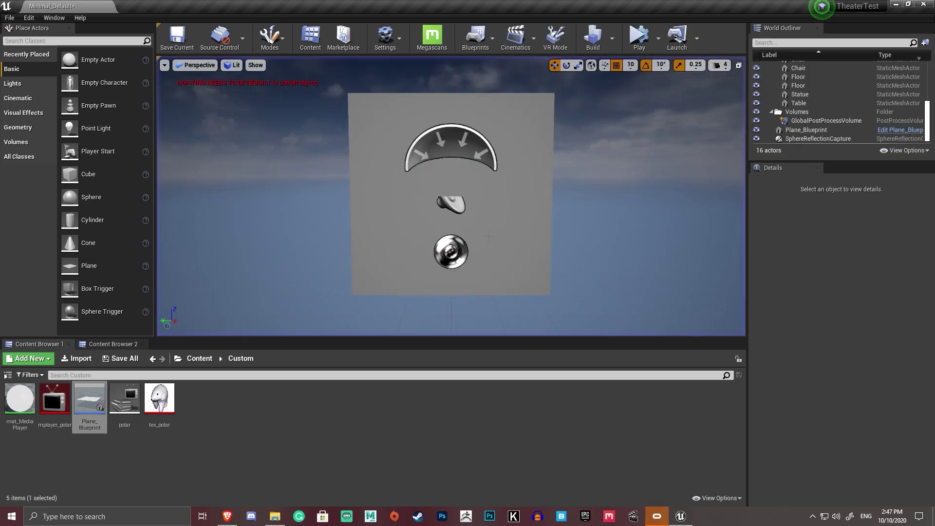
Step: Select the screen plane in the level and reopen Plane_Blueprint in the Blueprint Editor
click(409, 253)
click(884, 193)
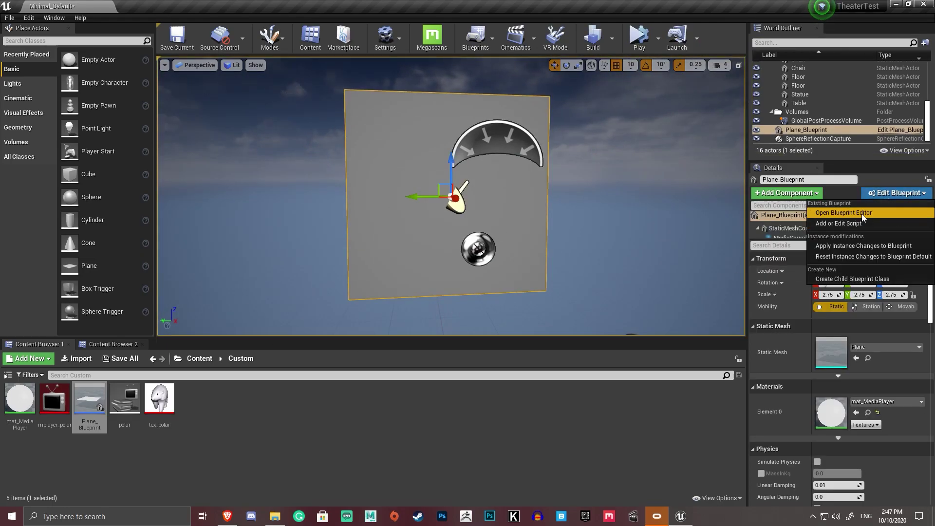
click(861, 214)
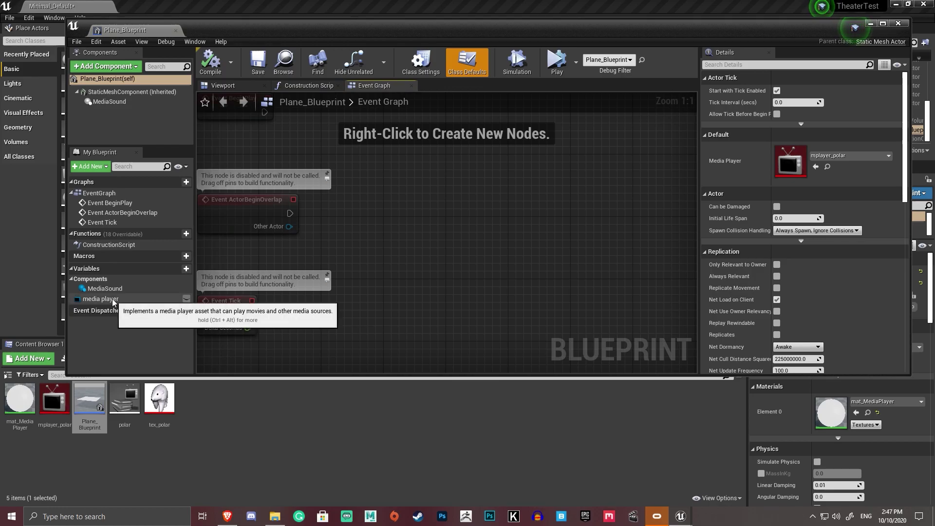
Step: Add a variable named media file of type File Media Source Object Reference to Plane_Blueprint and save the blueprint
click(100, 299)
click(186, 269)
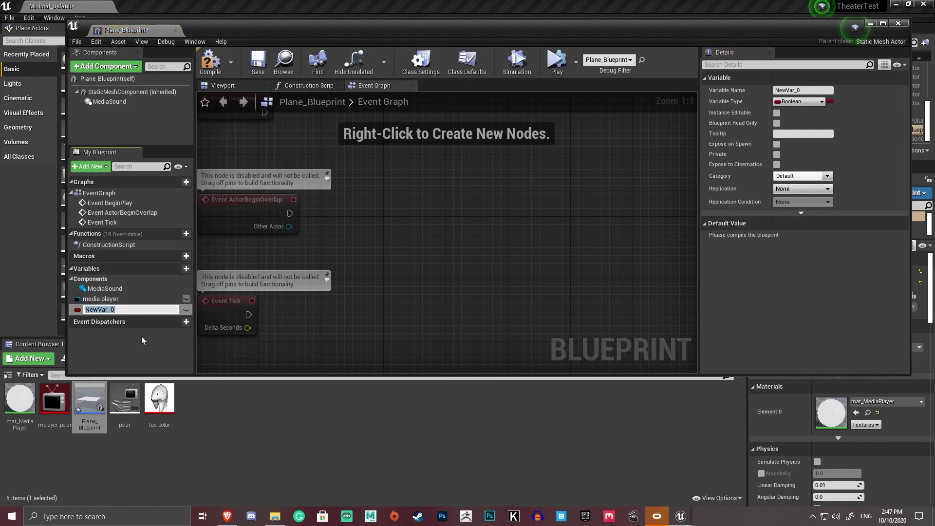
click(125, 310)
click(783, 102)
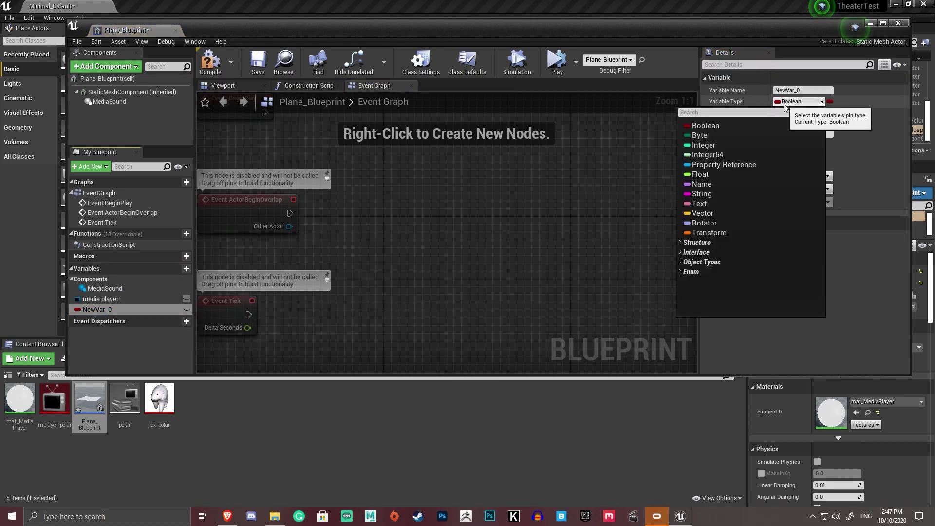
text(file)
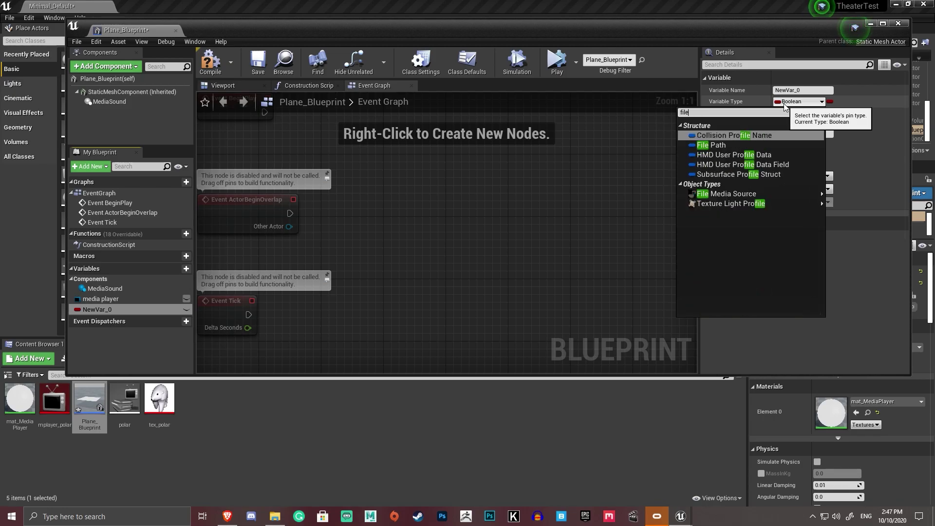
click(738, 194)
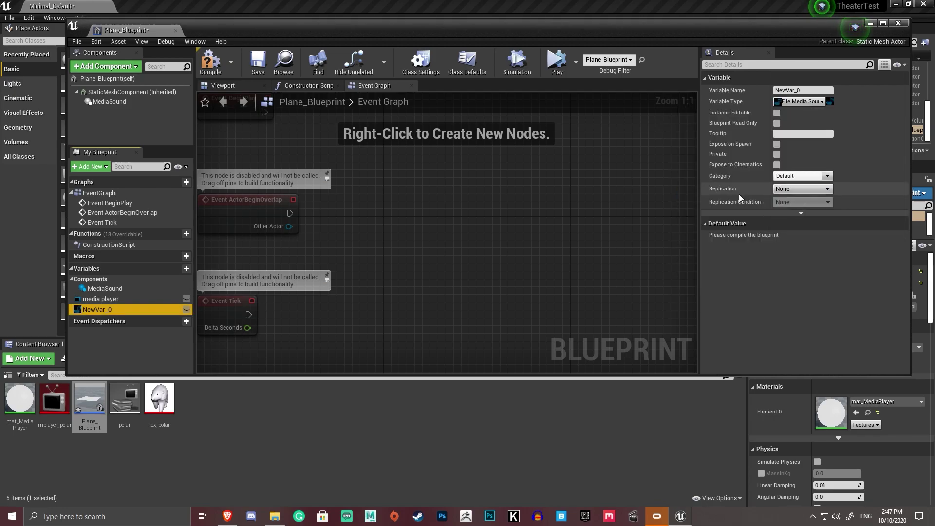
click(817, 91)
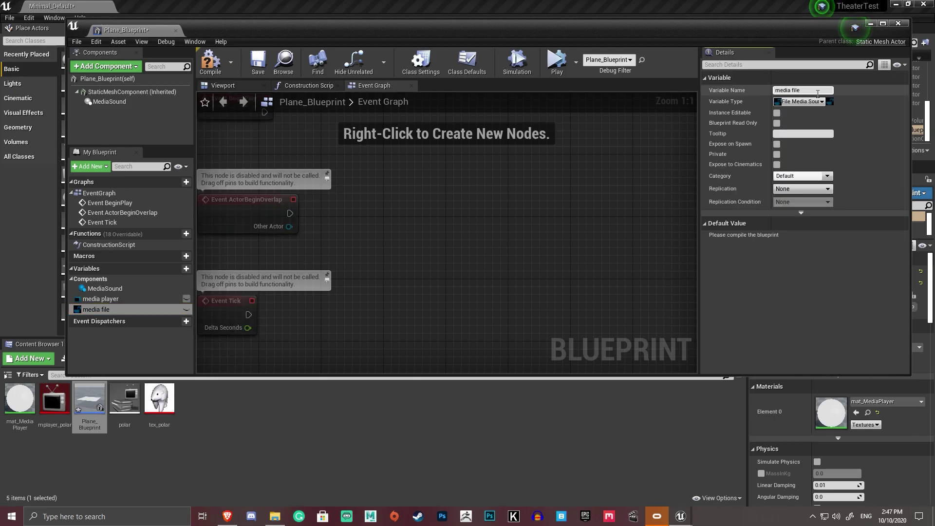
click(258, 62)
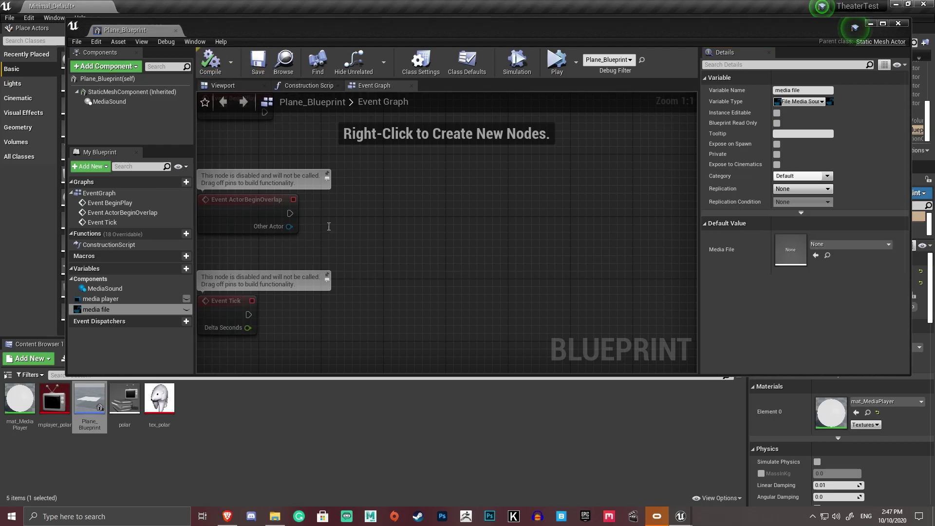
Step: Set the default value of the media file variable to polar and compile the blueprint
click(836, 246)
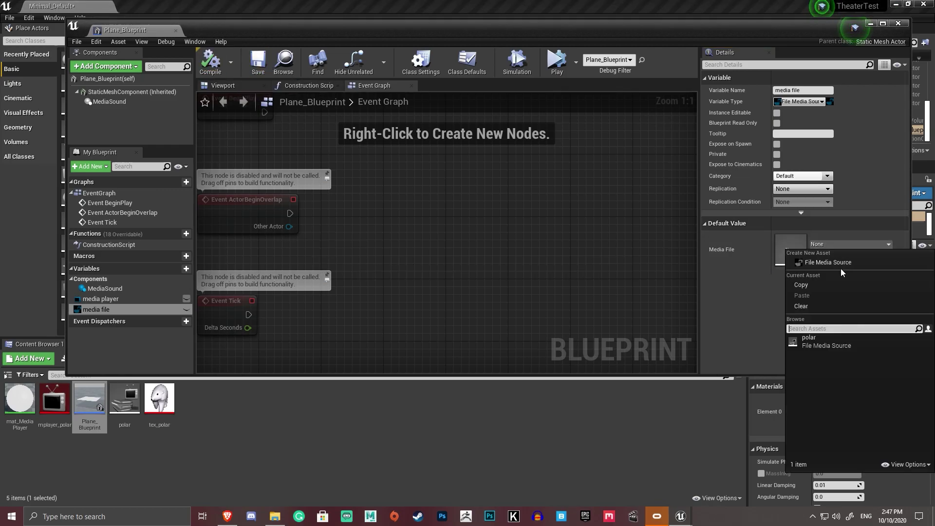
click(833, 342)
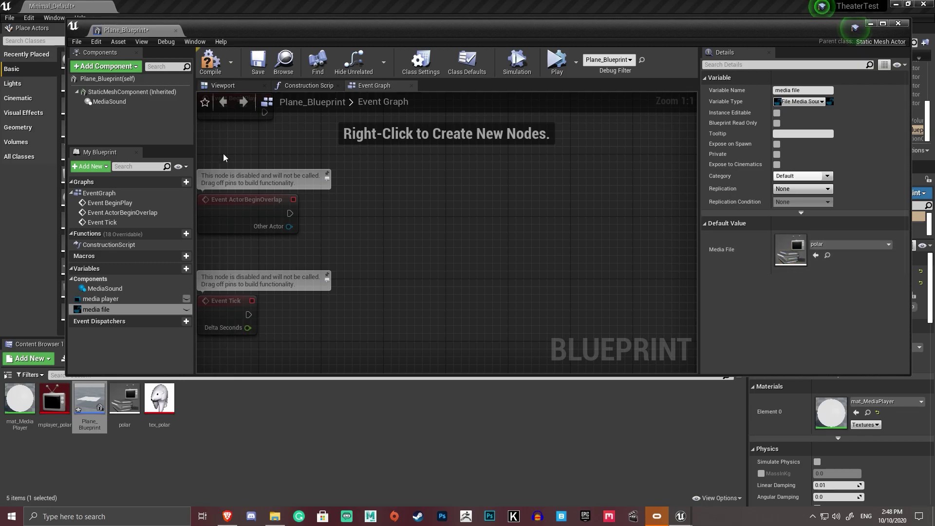
click(211, 62)
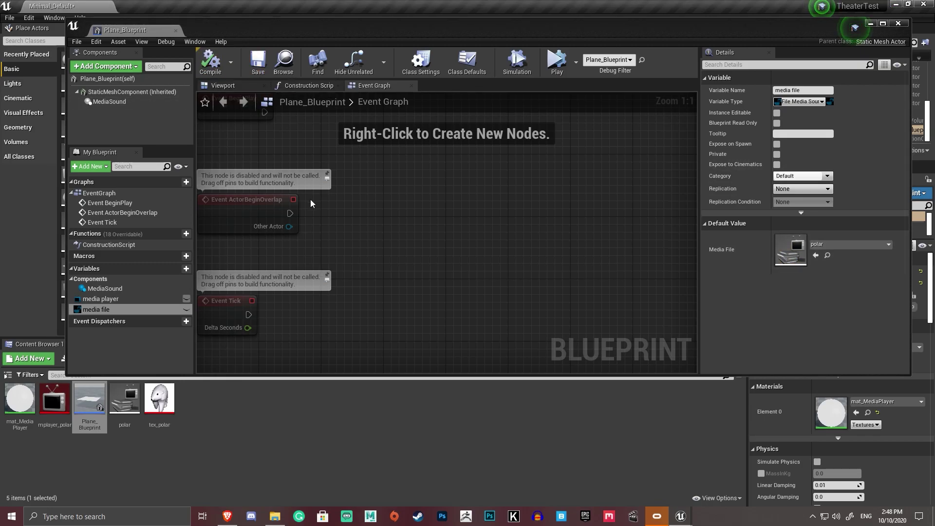
Step: Delete the Event ActorBeginOverlap and Event Tick nodes from the event graph, keeping Event BeginPlay
scroll(311, 199, down, 2)
right_drag(311, 199, 404, 216)
drag(268, 183, 478, 336)
key(Delete)
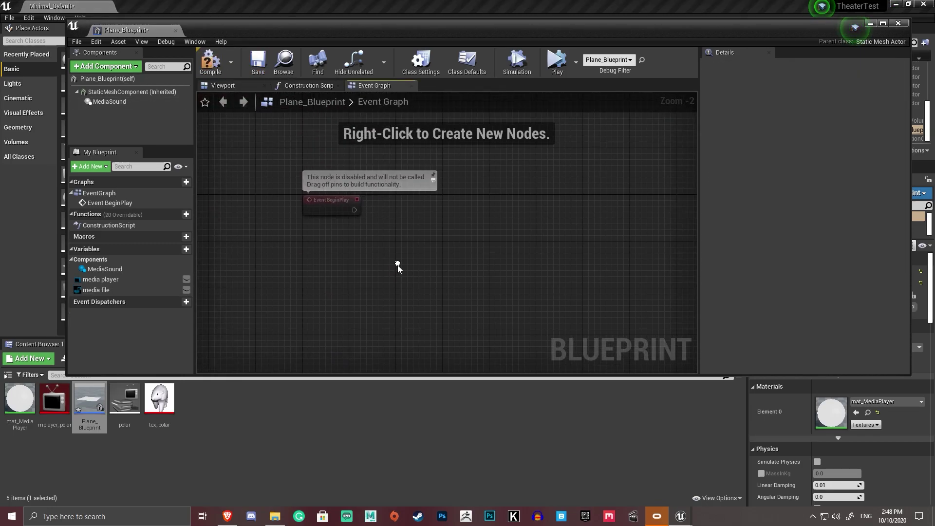
scroll(397, 265, up, 2)
right_drag(373, 271, 334, 268)
drag(327, 243, 332, 242)
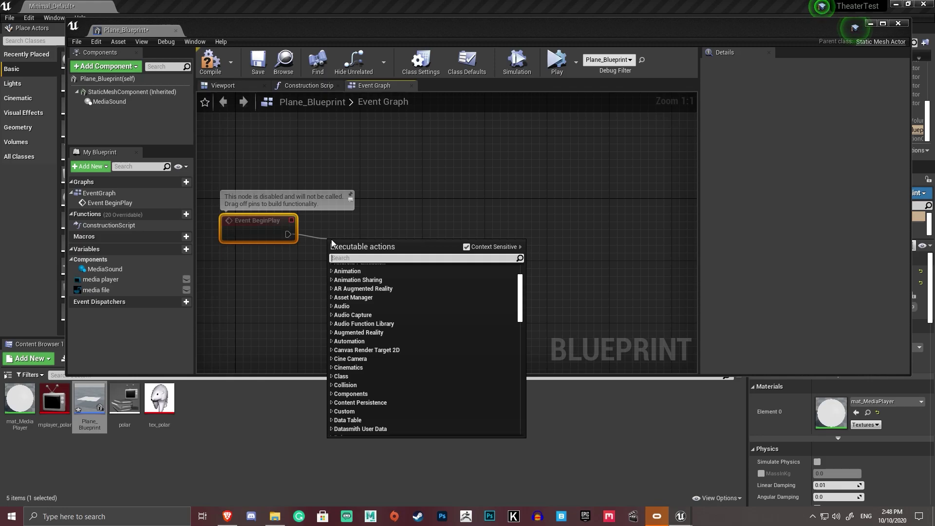
click(266, 310)
Step: Place a Get node for the media player variable in the event graph just below Event BeginPlay
click(93, 281)
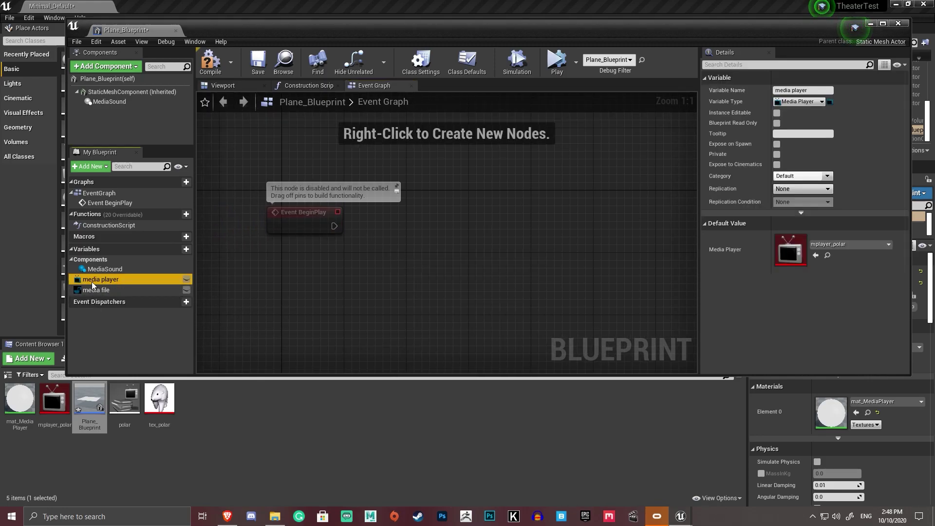
drag(92, 284, 268, 286)
drag(294, 251, 316, 269)
click(317, 267)
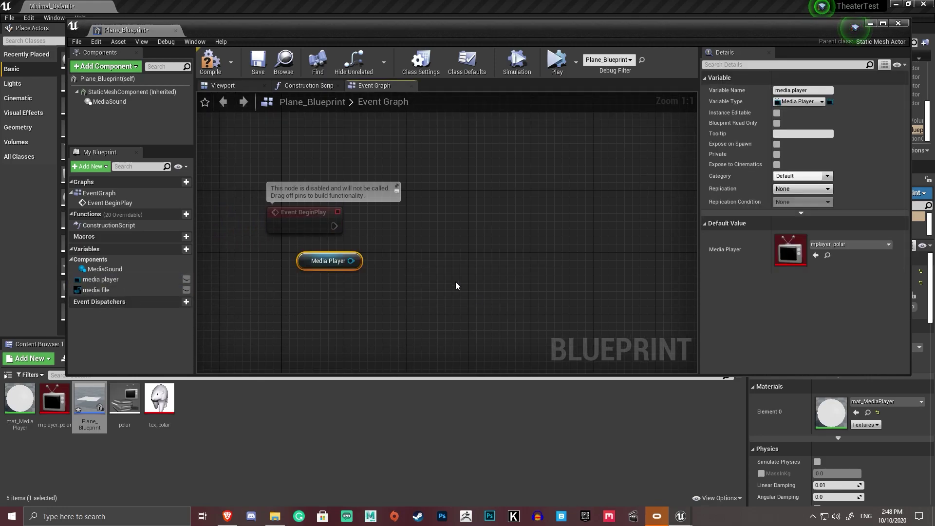
click(348, 269)
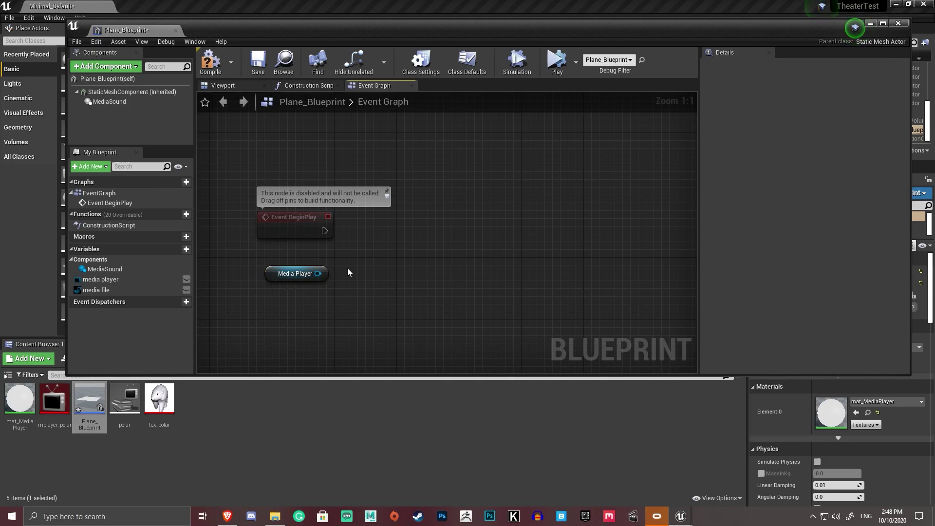
click(289, 226)
right_drag(328, 282, 304, 274)
drag(249, 266, 257, 266)
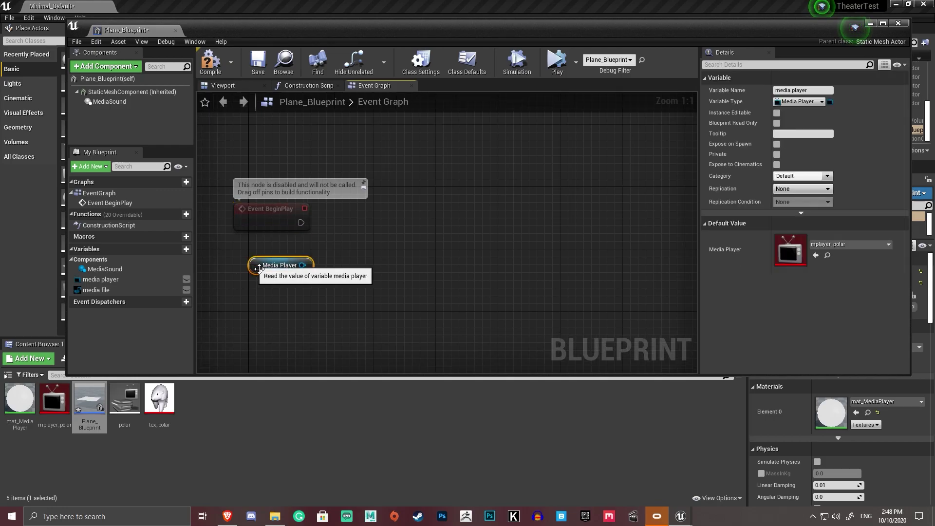
Step: Add an Open Source node targeting Media Player, run it from Event BeginPlay and set its media source to polar
drag(356, 229, 350, 232)
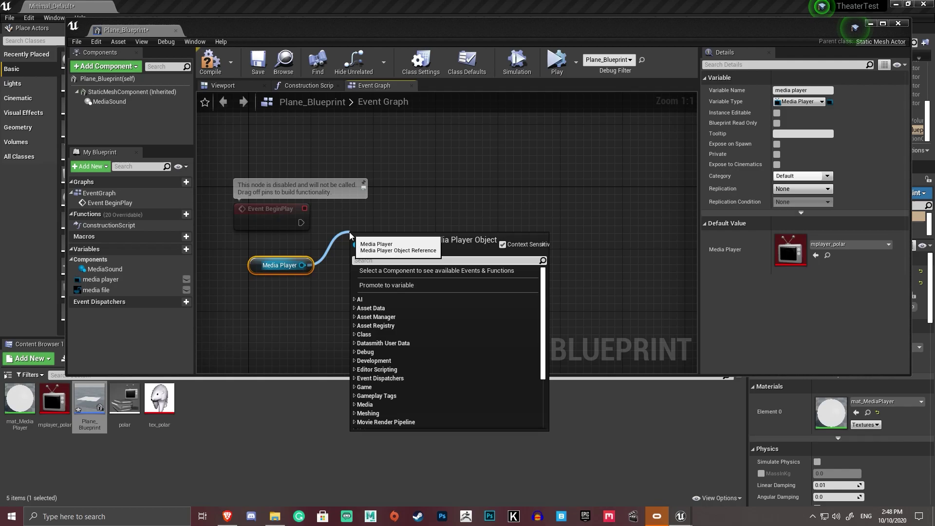
text(source)
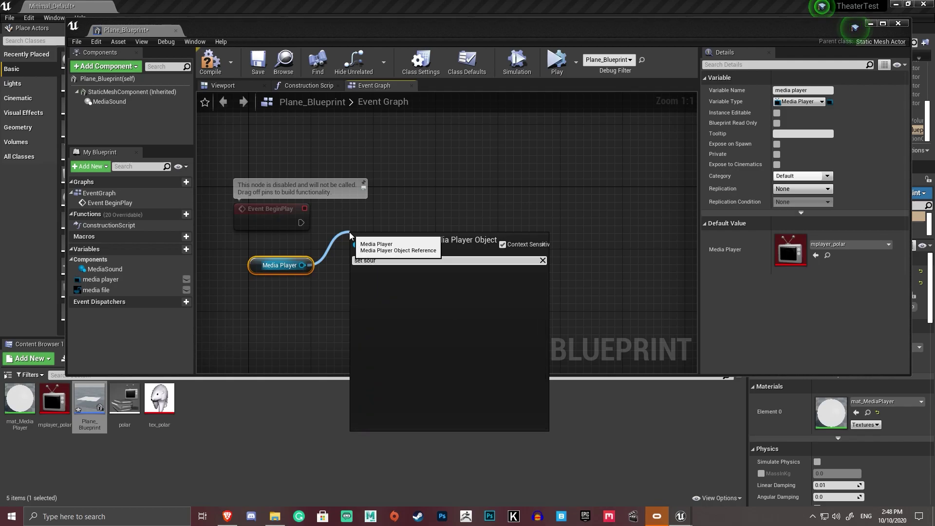
key(Return)
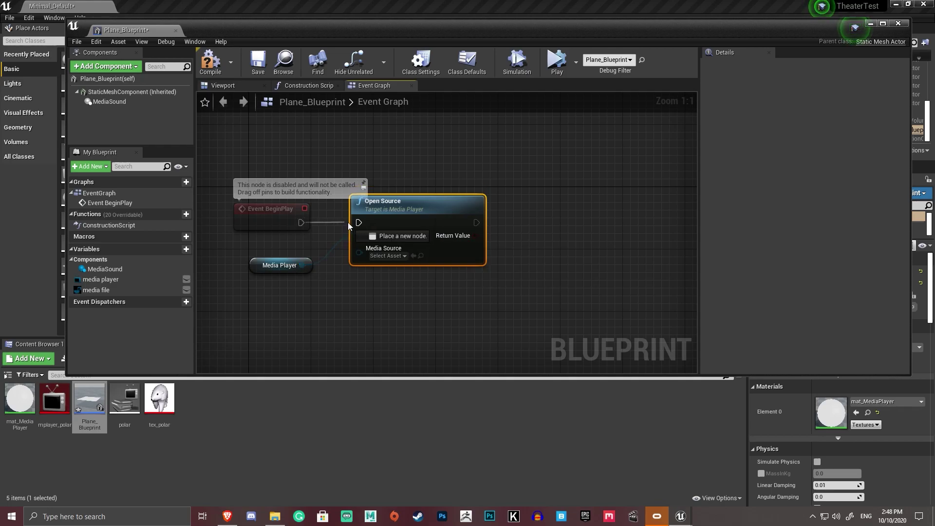
click(388, 256)
click(411, 295)
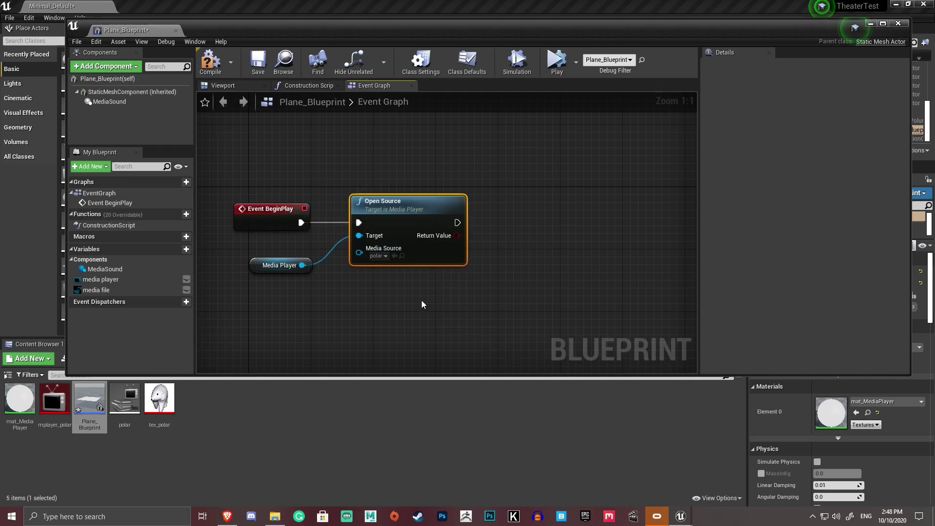
right_drag(566, 272, 453, 271)
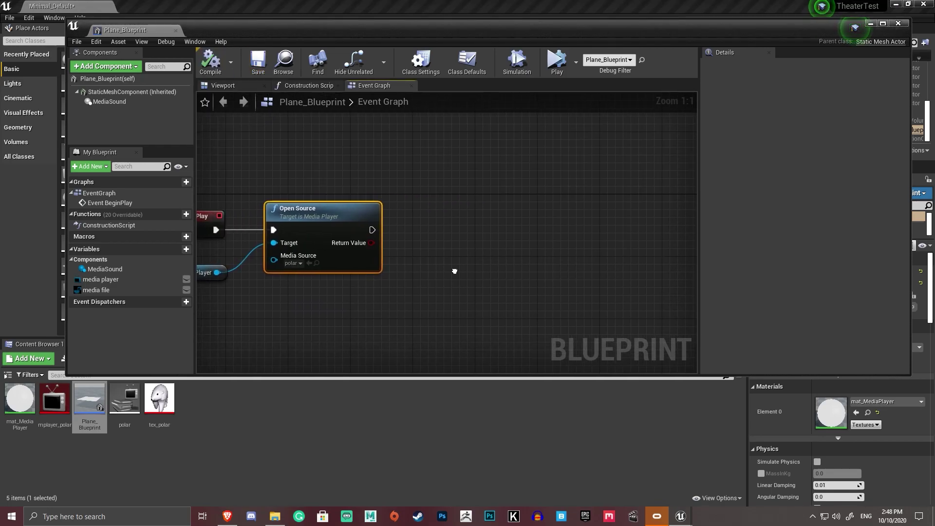
right_drag(463, 233, 442, 232)
drag(348, 228, 391, 228)
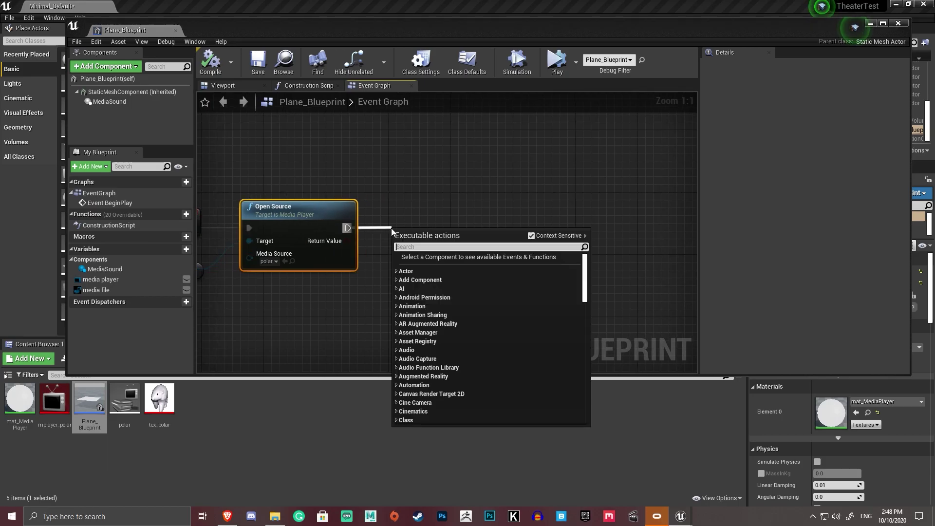
text(platye)
key(BackSpace)
key(BackSpace)
key(BackSpace)
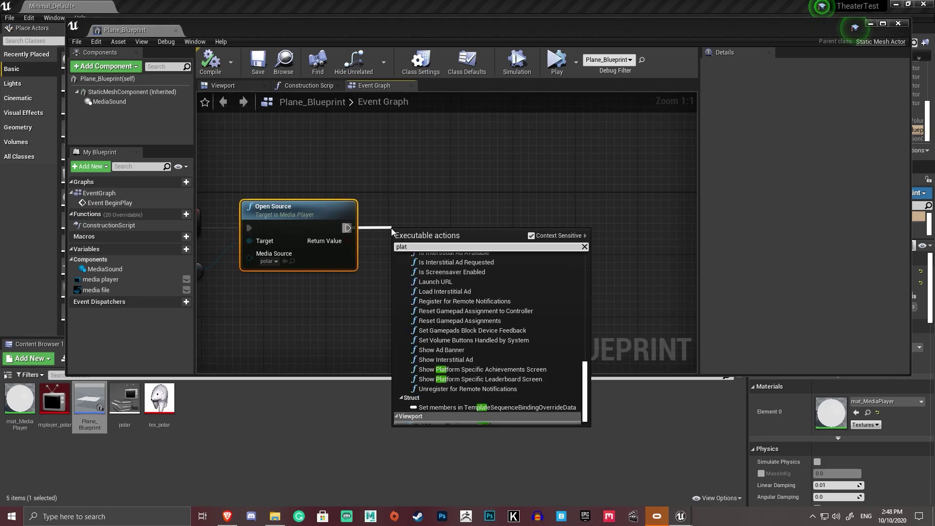
text(y)
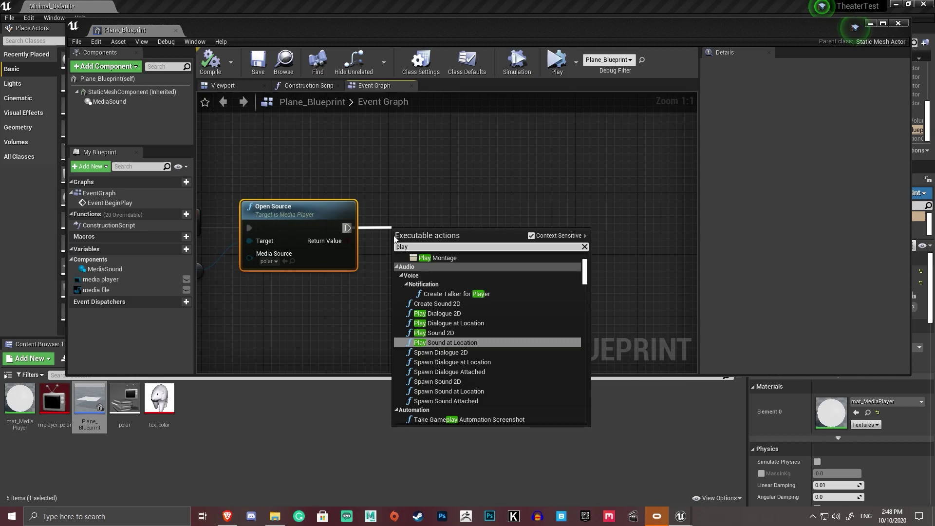
scroll(449, 353, down, 5)
scroll(473, 337, up, 7)
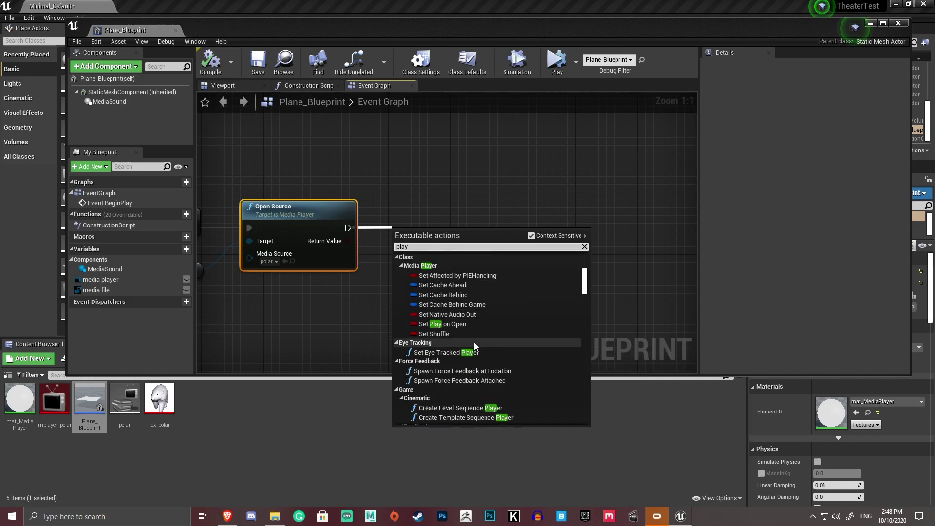
scroll(454, 351, down, 10)
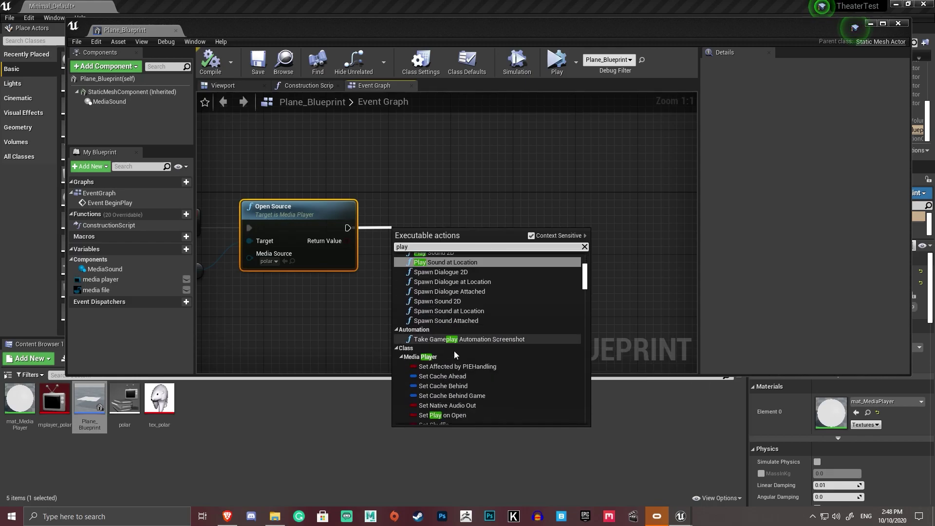
right_drag(314, 344, 378, 298)
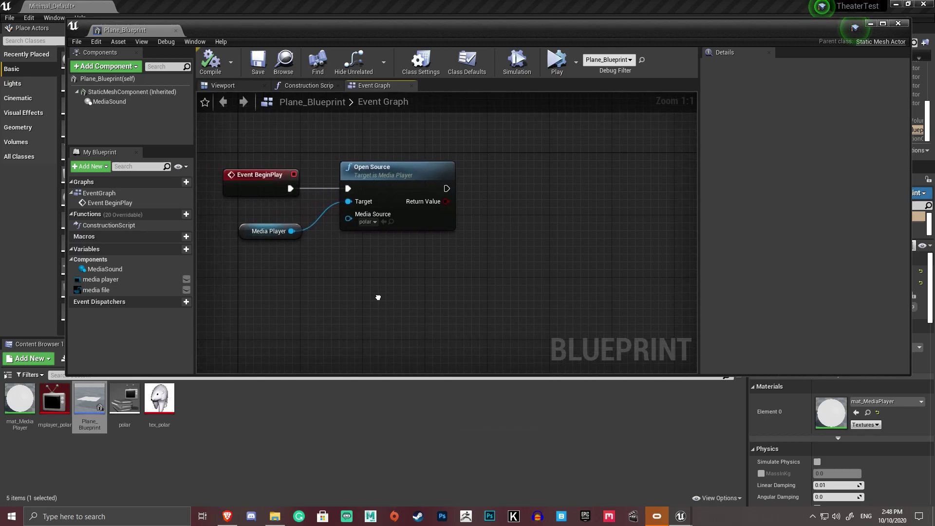
Step: Add a Play node targeting Media Player and connect it to the execution output of Open Source
drag(418, 274, 435, 276)
text(play)
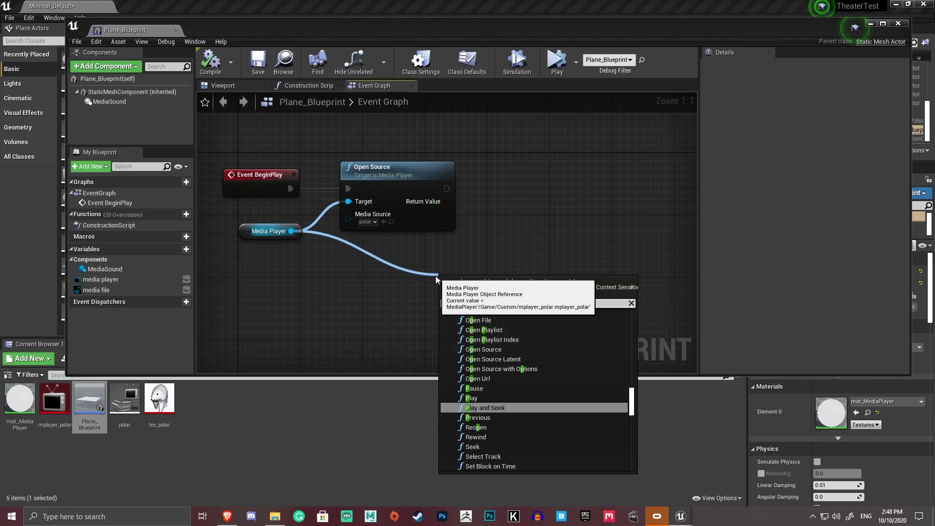
click(472, 337)
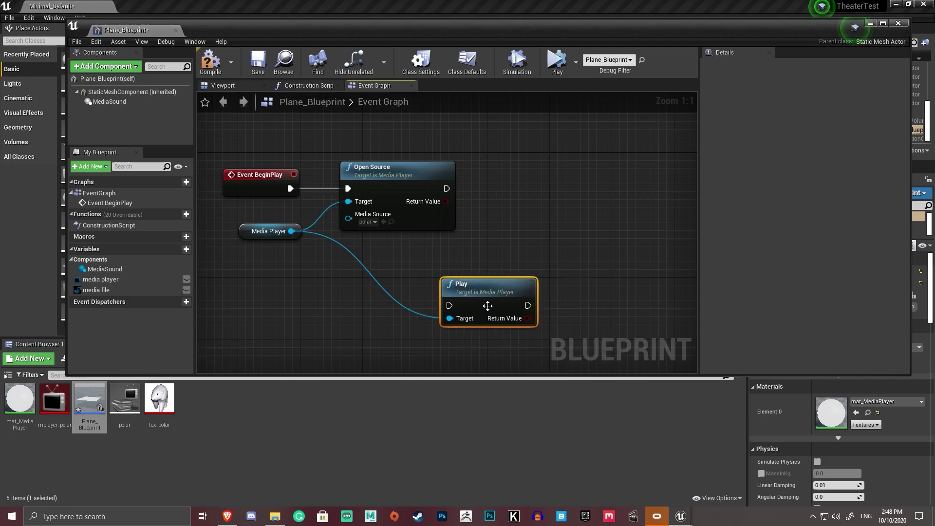
drag(483, 305, 515, 193)
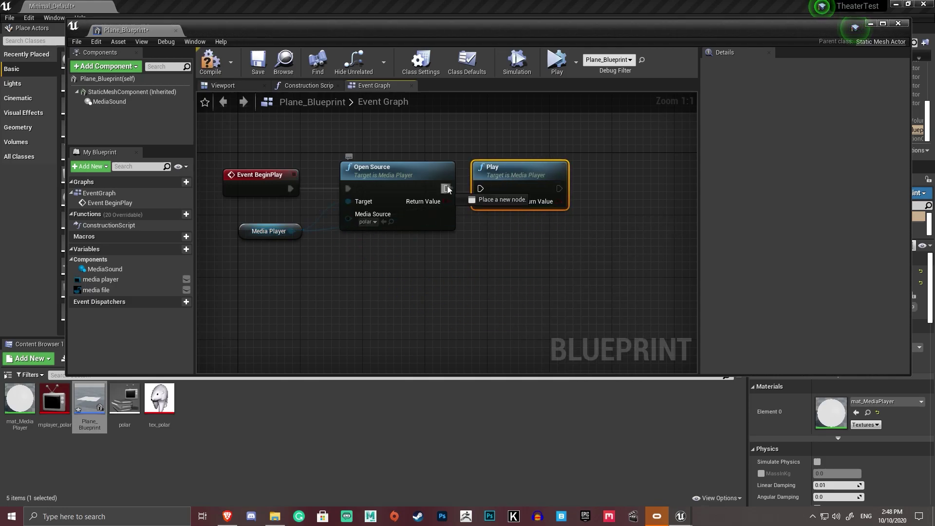
right_drag(557, 234, 561, 251)
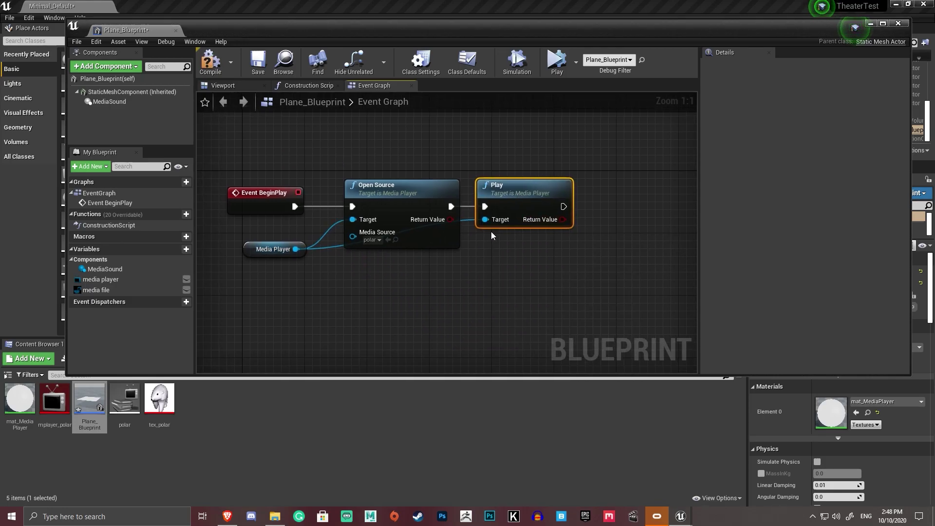
Step: Save and close Plane_Blueprint, and simulate the level to check the video on the screen plane
click(257, 61)
click(176, 30)
key(alt+s)
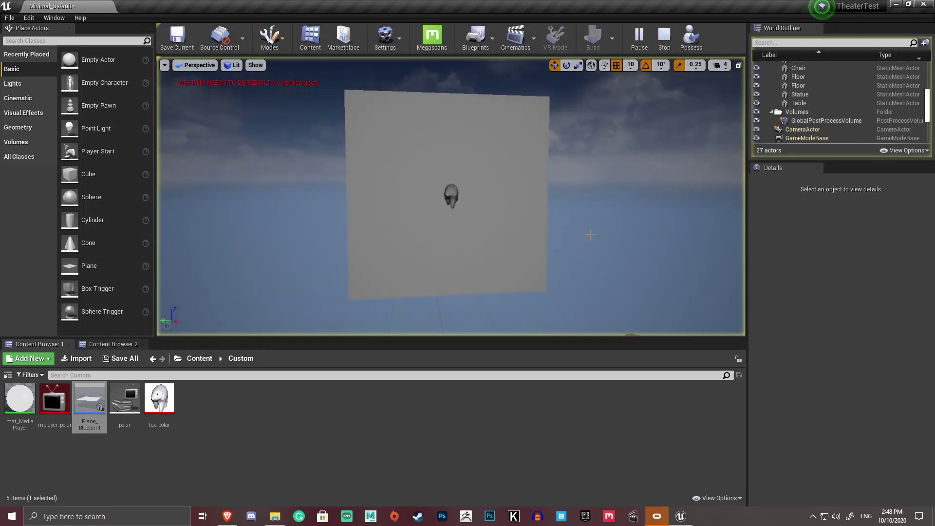
mouse_move(595, 240)
right_down()
mouse_move(550, 255)
mouse_move(585, 229)
mouse_move(590, 256)
right_up()
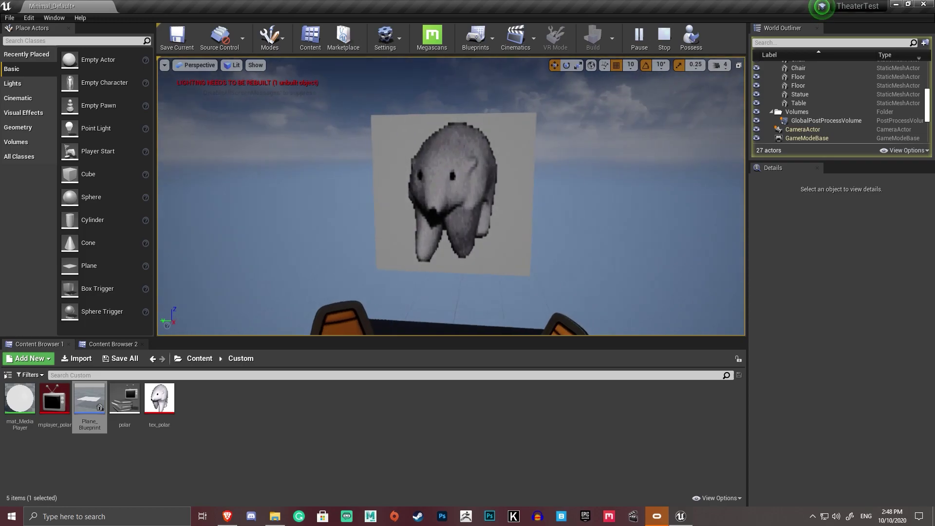
click(664, 37)
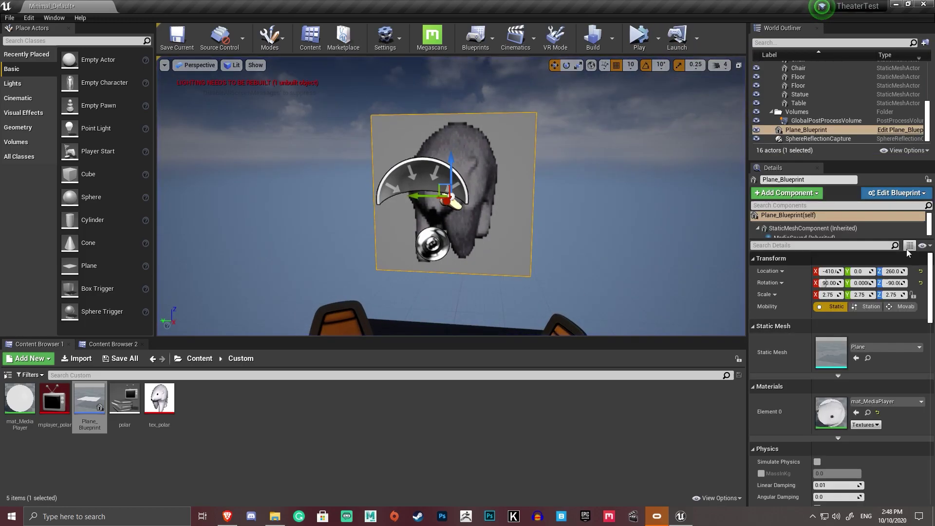
scroll(816, 368, down, 6)
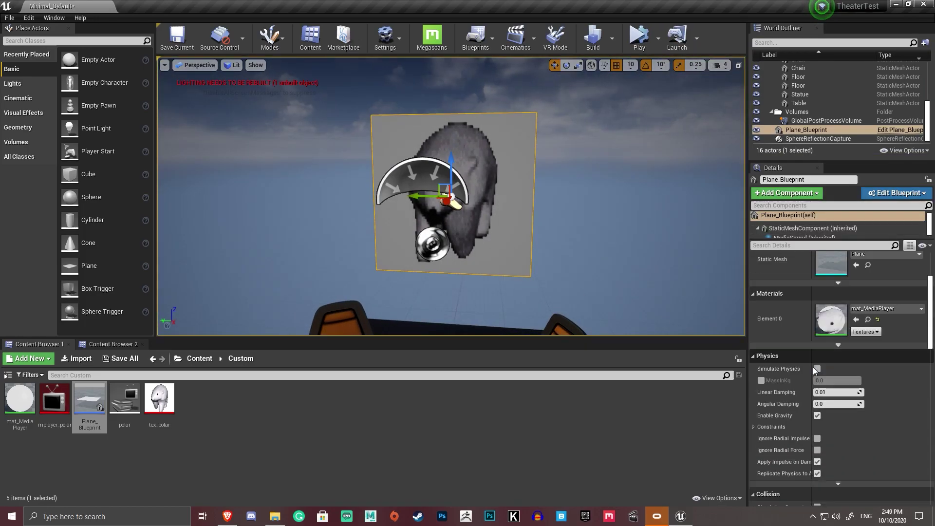
scroll(809, 360, down, 2)
scroll(799, 328, up, 8)
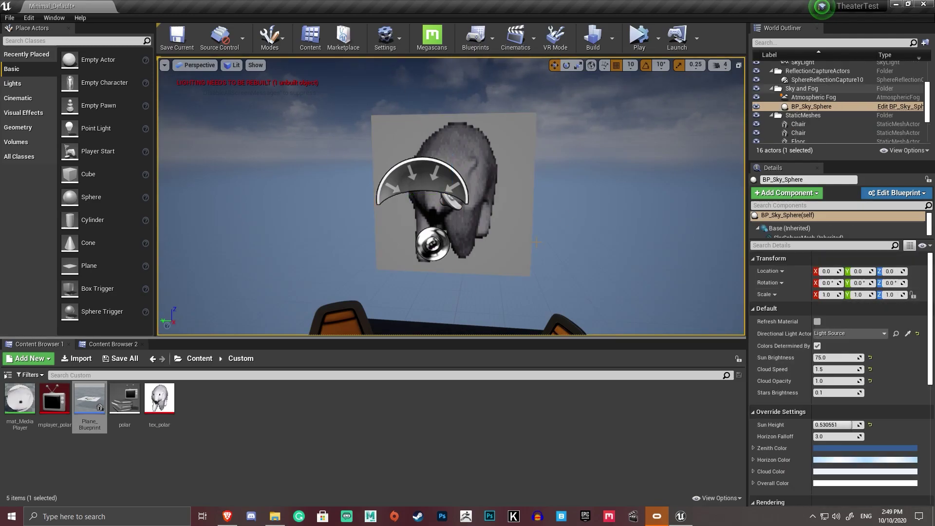
Step: Open the screen plane's Plane_Blueprint in the blueprint editor and delete the Event BeginPlay node from its event graph
alt+drag(667, 239, 648, 239)
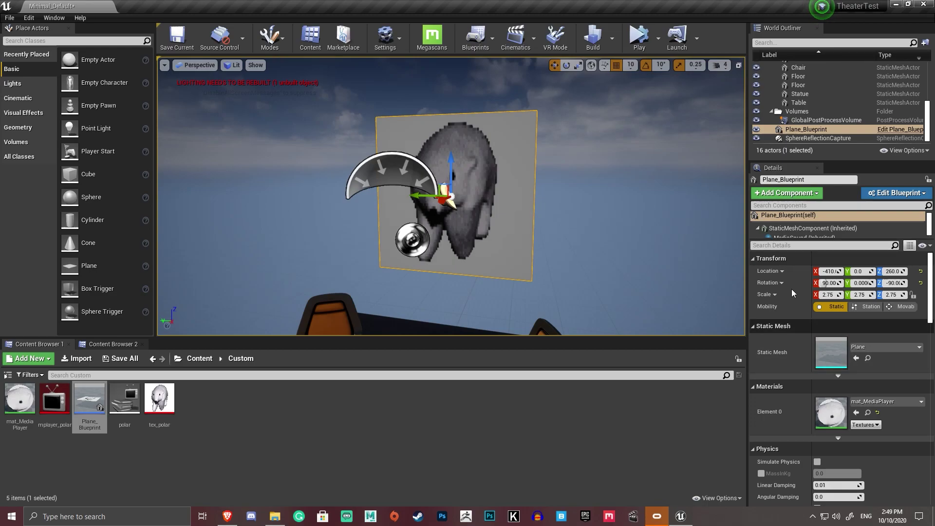
click(891, 193)
click(868, 214)
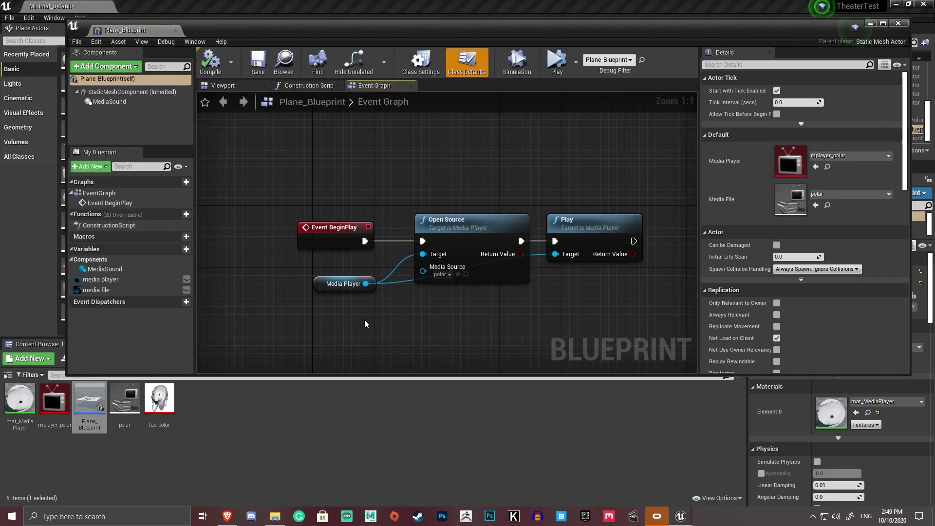
click(324, 241)
key(Delete)
Step: Add a custom event named "Play That Shit" to the event graph and connect its execution output to Open Source
right_click(285, 211)
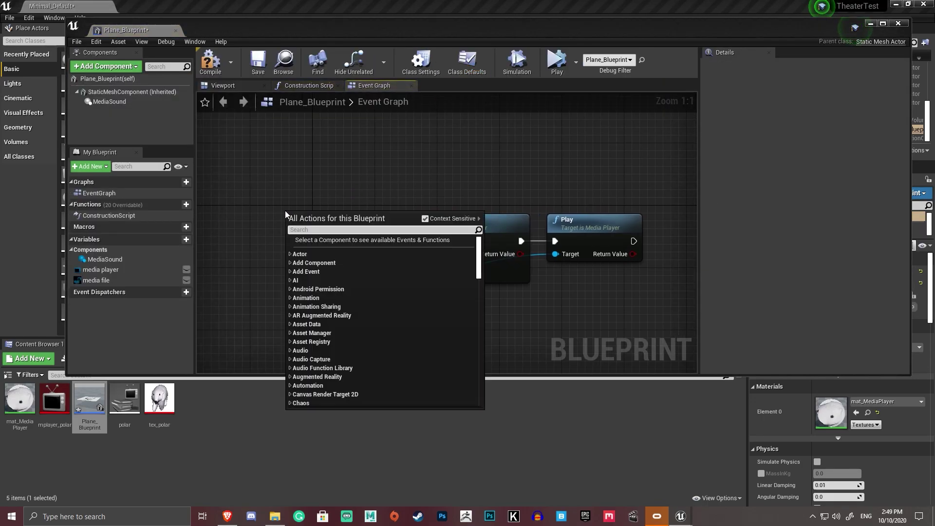
text(custo)
key(Return)
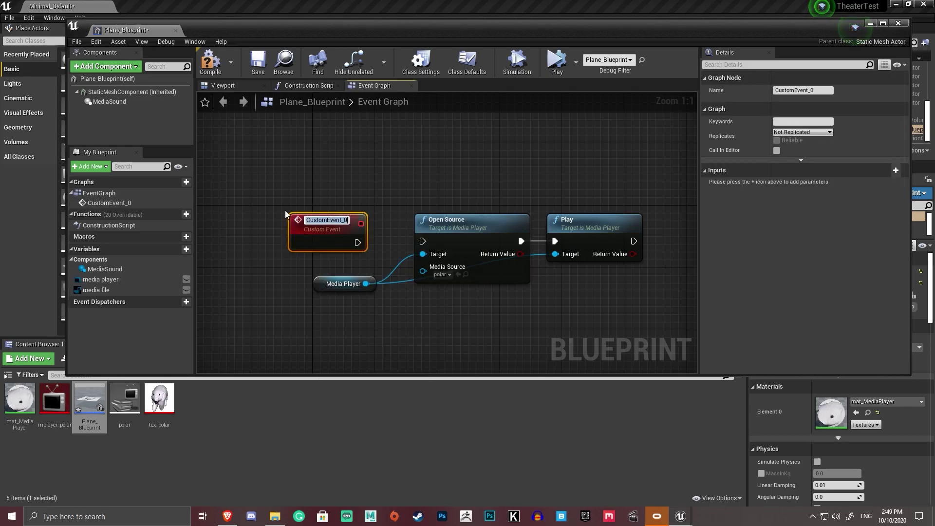
text(Play Tha)
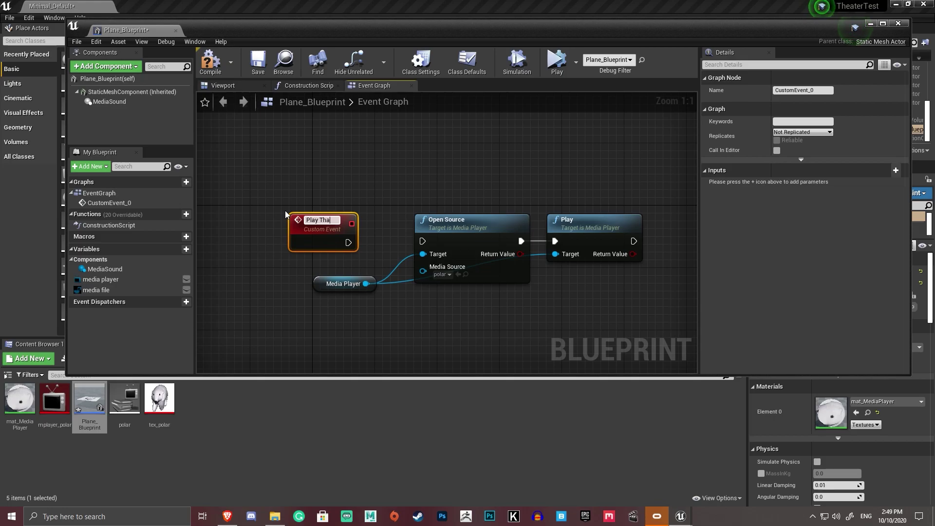
text(t Shit)
key(Return)
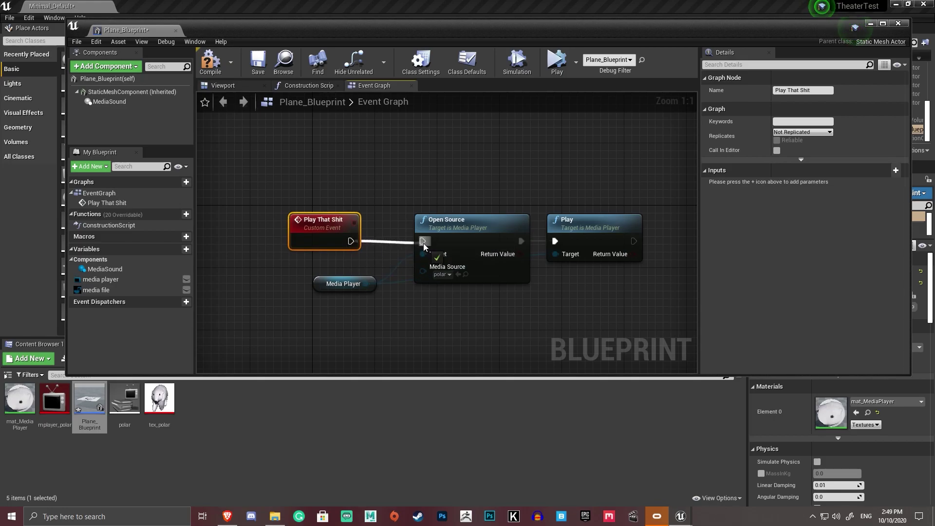
Step: Make the Play That Shit event callable in the editor, and compile, save and close Plane_Blueprint
click(210, 60)
click(259, 61)
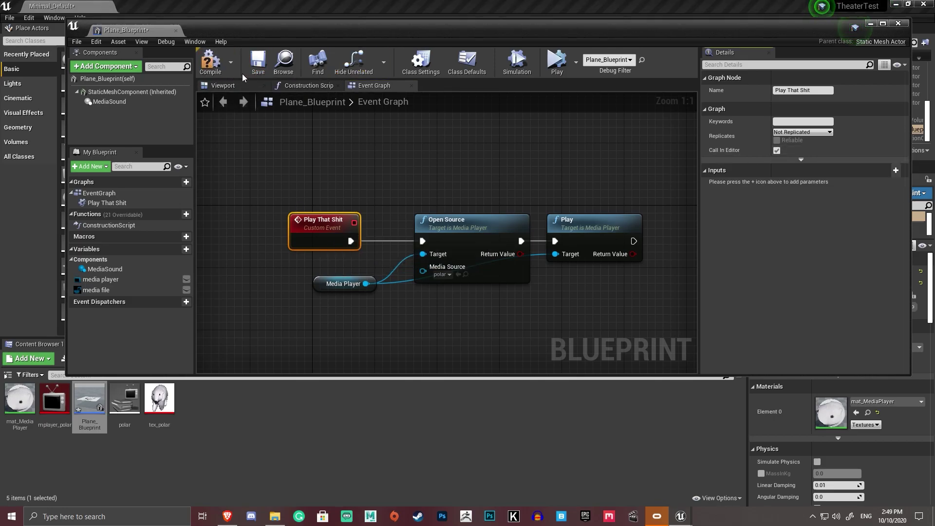
click(211, 61)
click(258, 61)
click(176, 31)
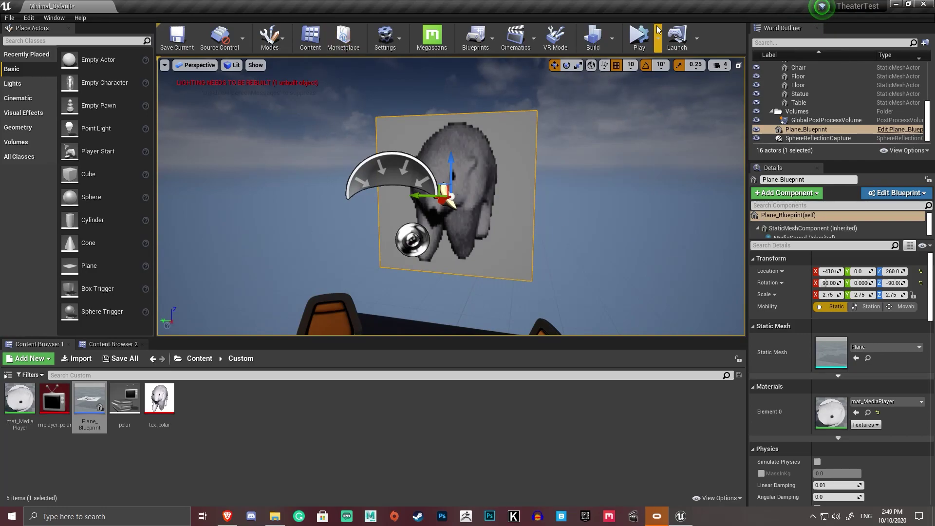
Step: Simulate the level, trigger the Play That Shit event on the selected Plane_Blueprint to check the video, and stop the simulation
click(639, 37)
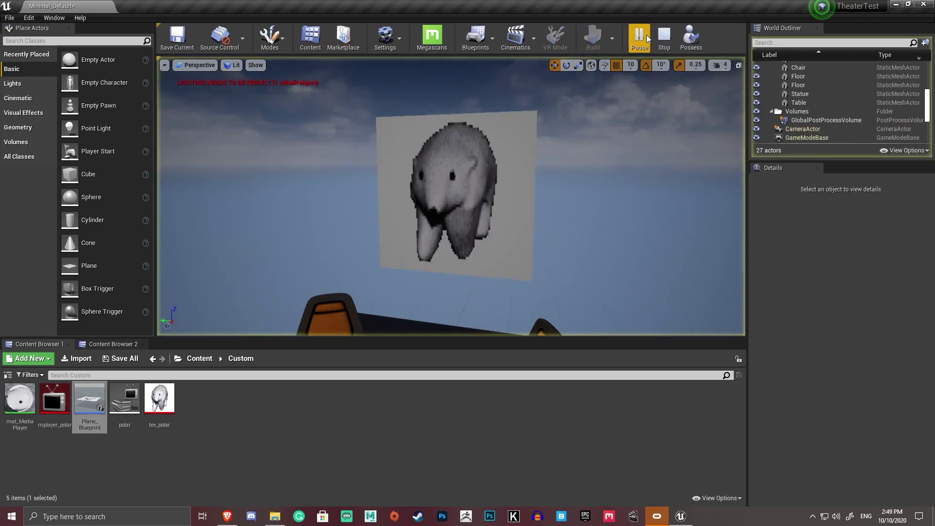
scroll(896, 364, down, 10)
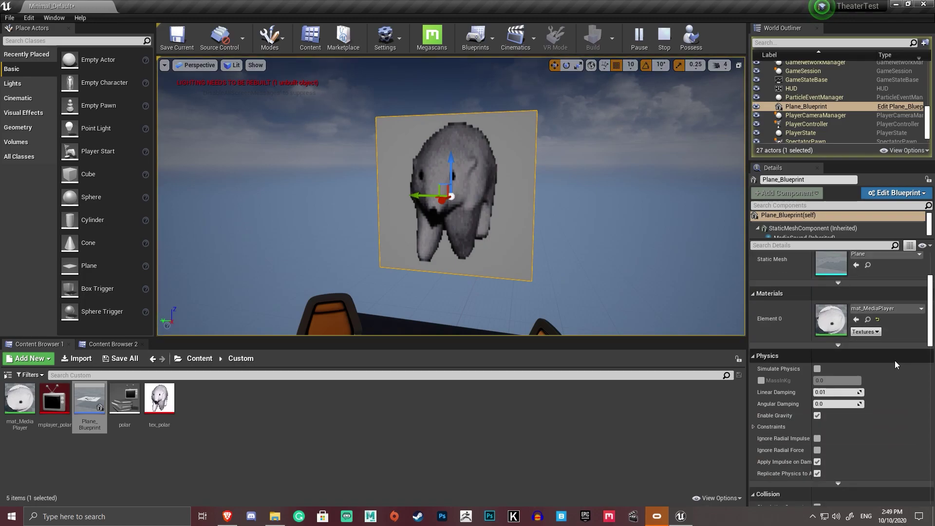
scroll(844, 396, down, 7)
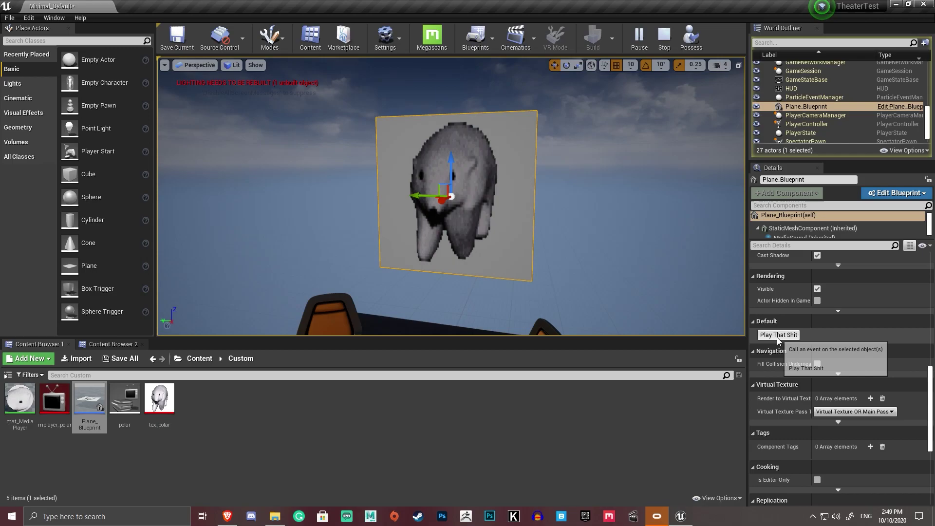
click(775, 335)
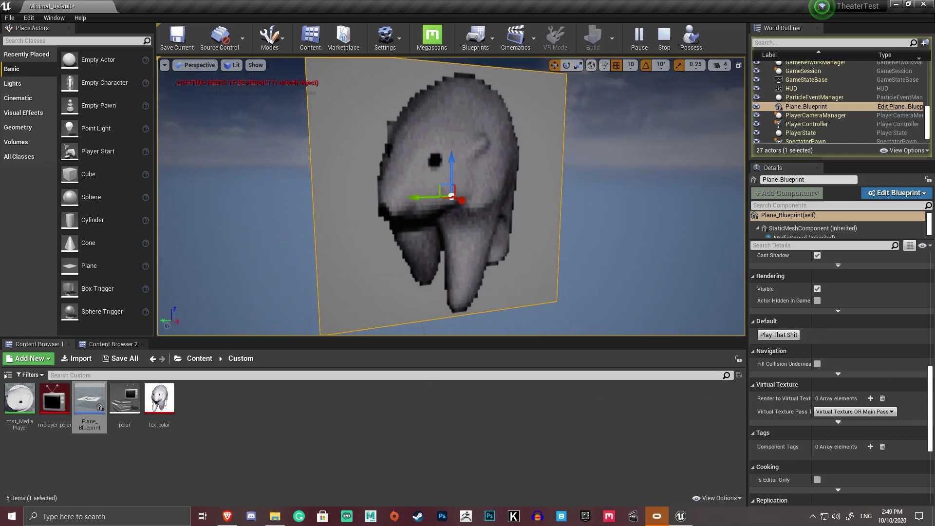
click(671, 40)
mouse_move(451, 196)
right_down()
mouse_move(492, 195)
mouse_move(453, 187)
mouse_move(419, 195)
mouse_move(428, 224)
mouse_move(450, 197)
right_up()
click(450, 197)
Step: Create a new material named mat_Noplay in the Custom folder
right_click(197, 410)
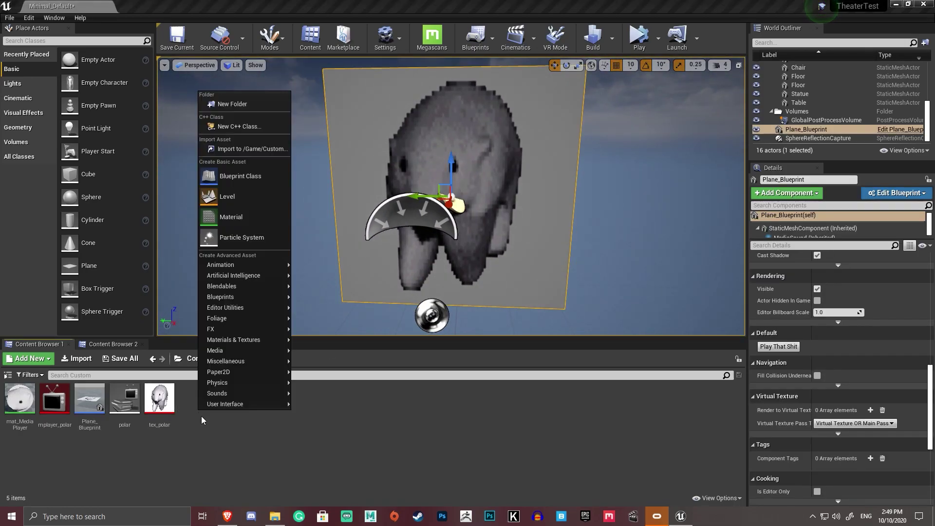
click(258, 220)
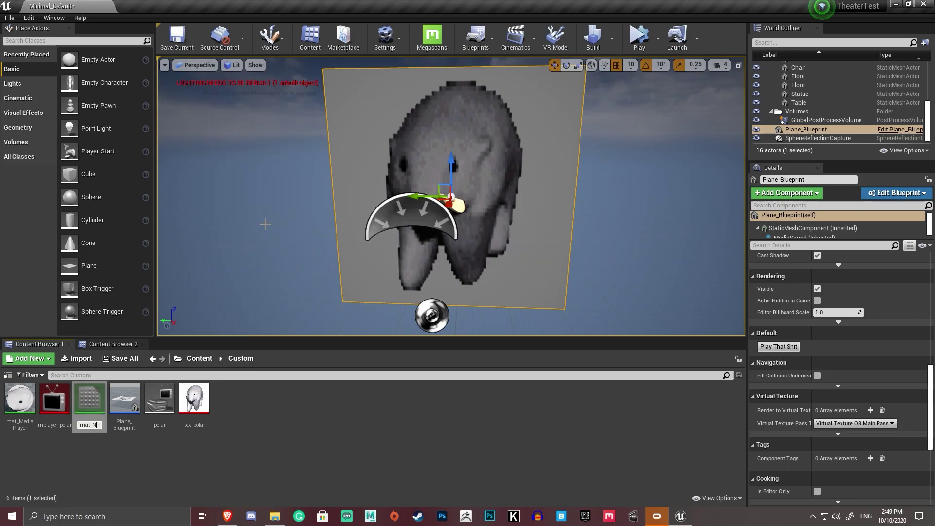
text(mat_Noplay)
key(Return)
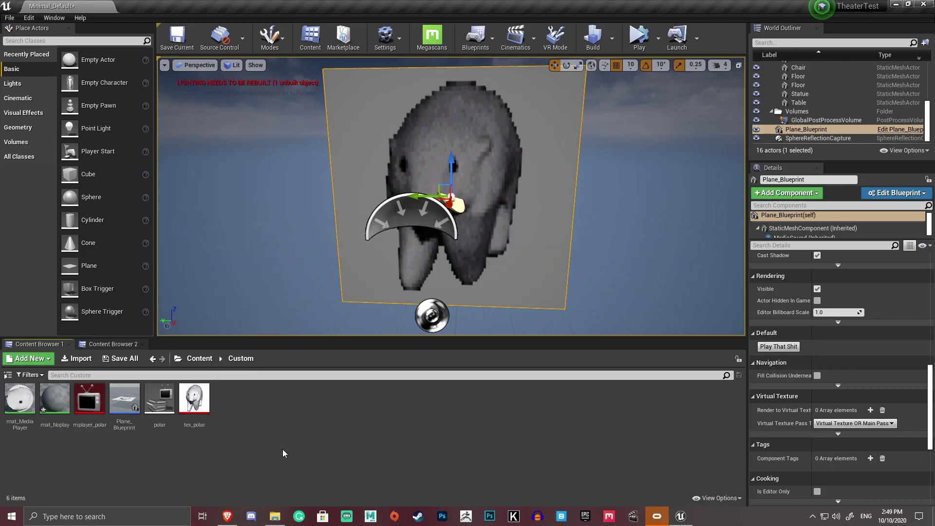
double_click(55, 399)
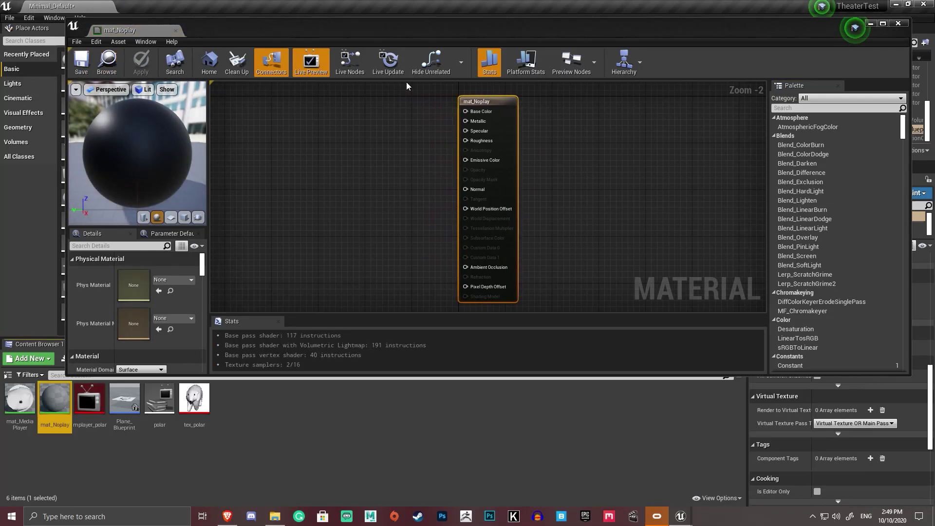
click(302, 436)
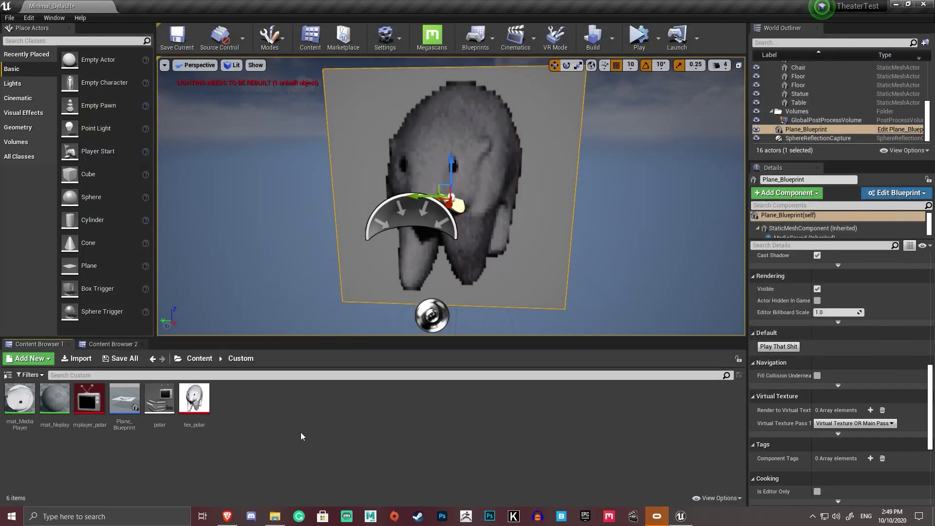
Step: Assign mat_Noplay as the Element 0 material of the static mesh component in Plane_Blueprint and save the blueprint
double_click(125, 399)
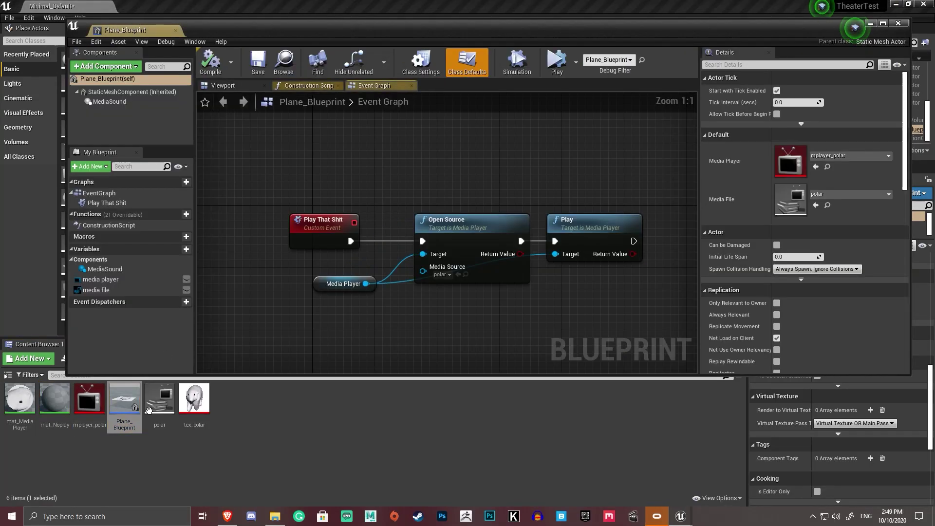
click(131, 92)
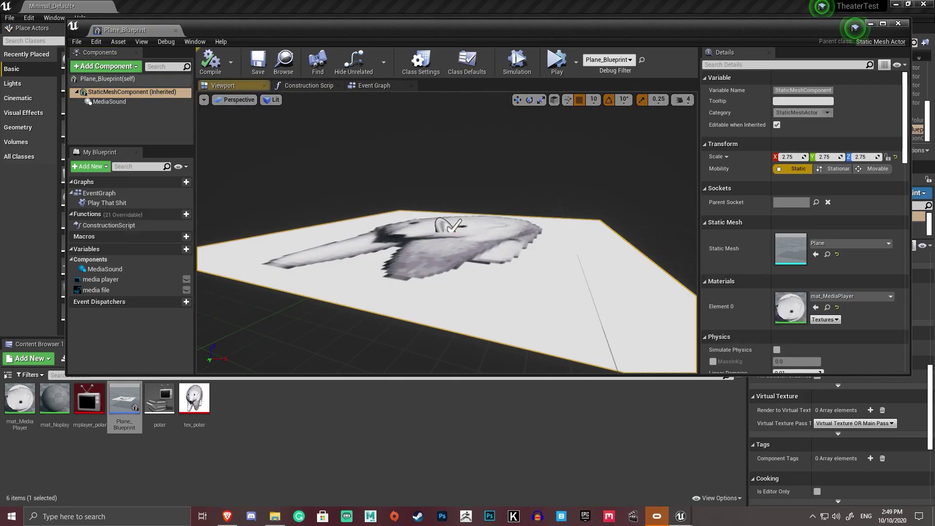
alt+drag(294, 209, 322, 292)
scroll(294, 209, up, 3)
scroll(294, 209, down, 3)
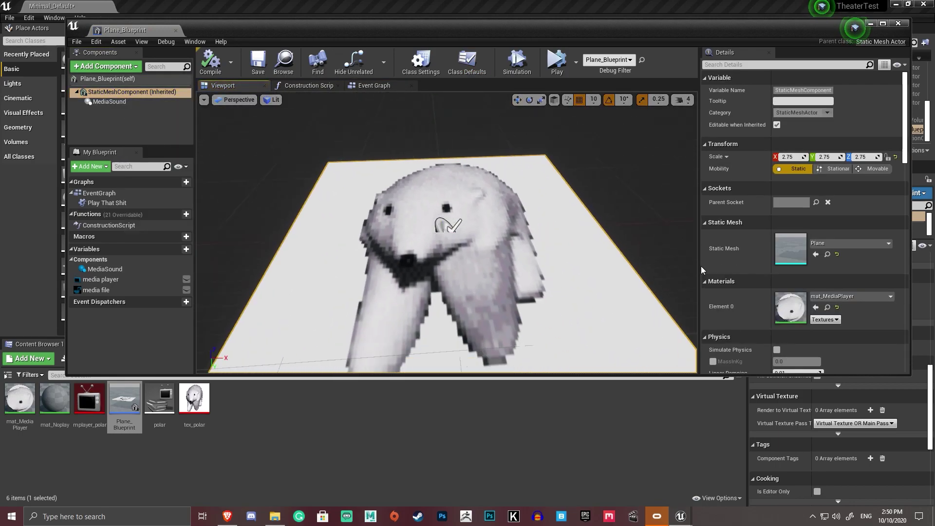
click(823, 297)
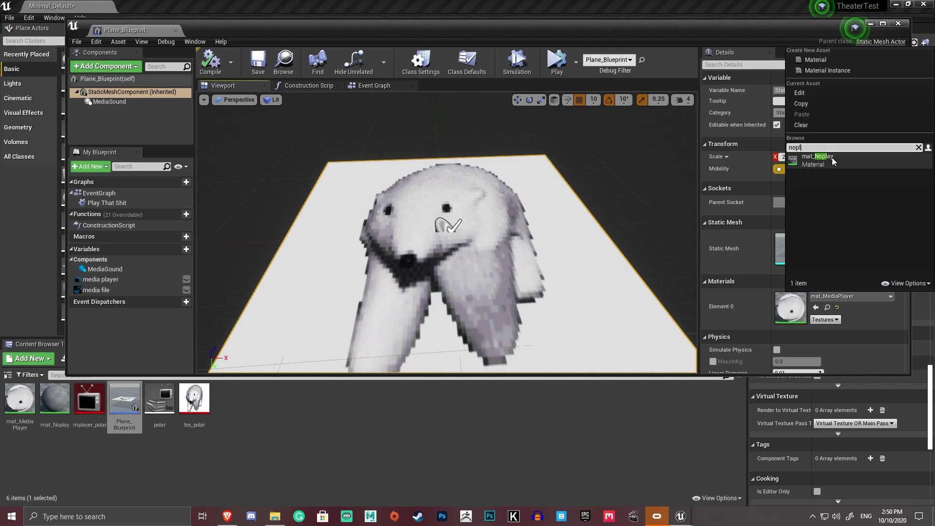
click(828, 159)
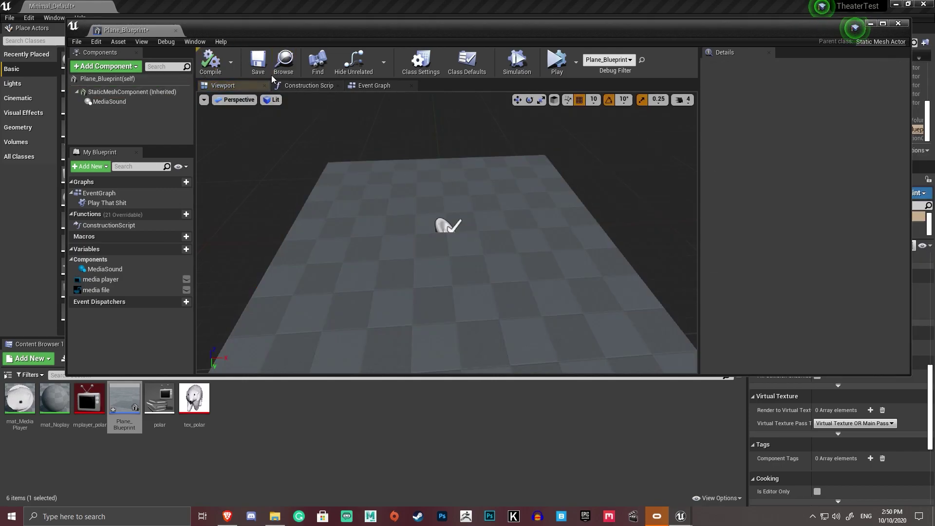
click(258, 60)
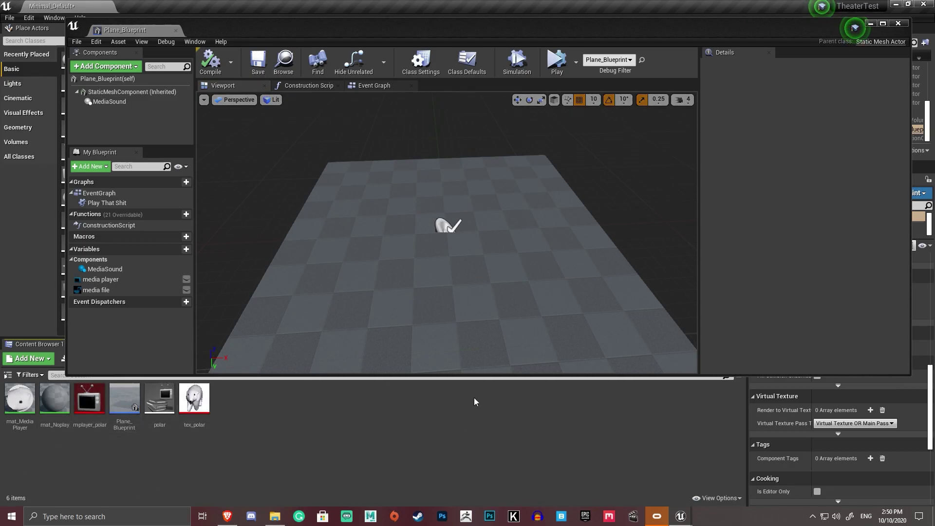
Step: In the event graph, add a Set Material (StaticMeshComponent) node between the Play That Shit event and Open Source
click(382, 88)
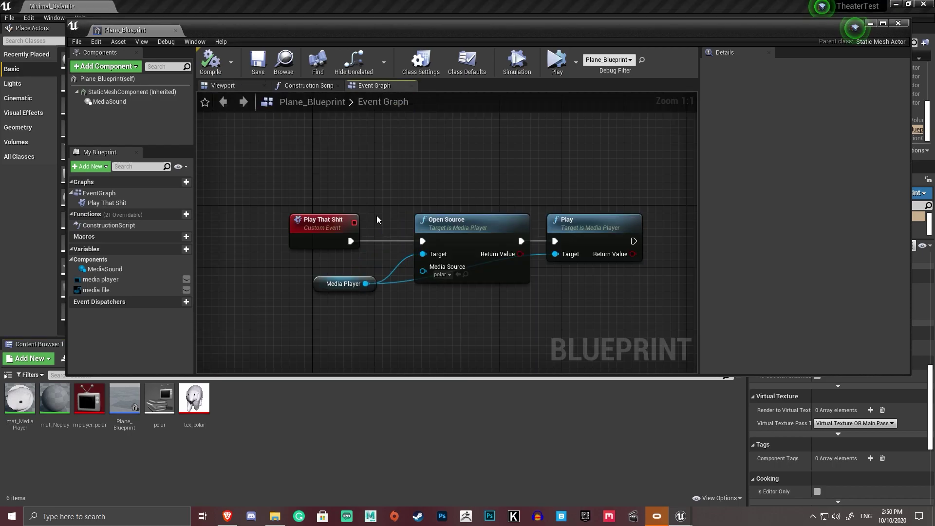
drag(252, 202, 173, 201)
right_drag(289, 211, 344, 211)
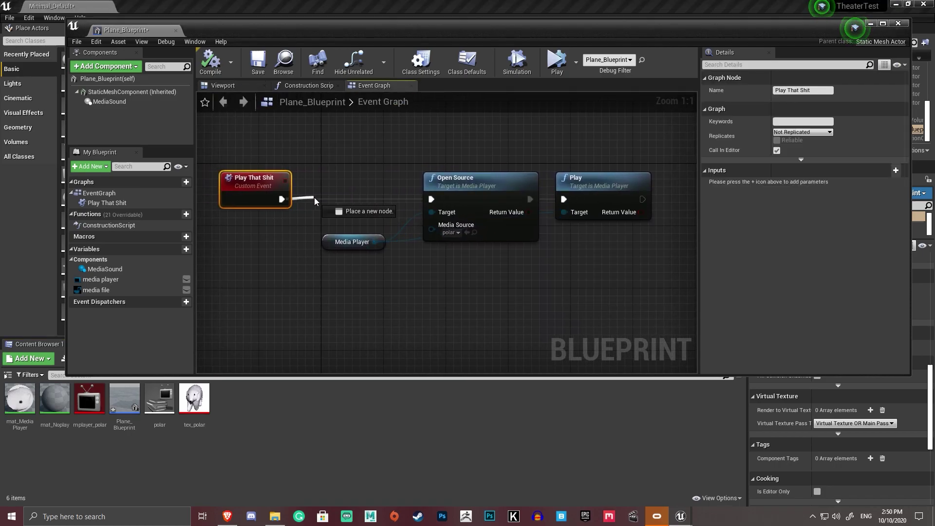
drag(314, 201, 316, 201)
text(set matier)
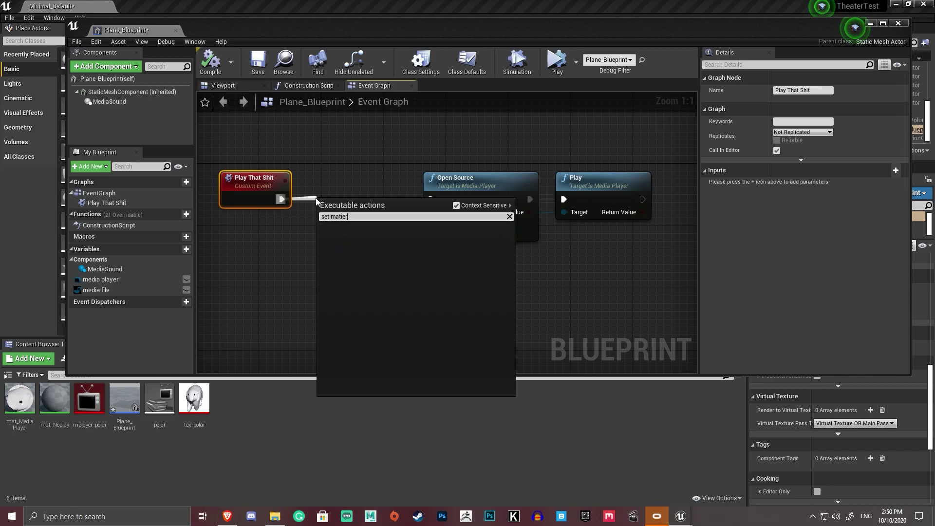
key(BackSpace)
key(BackSpace)
key(BackSpace)
text(er)
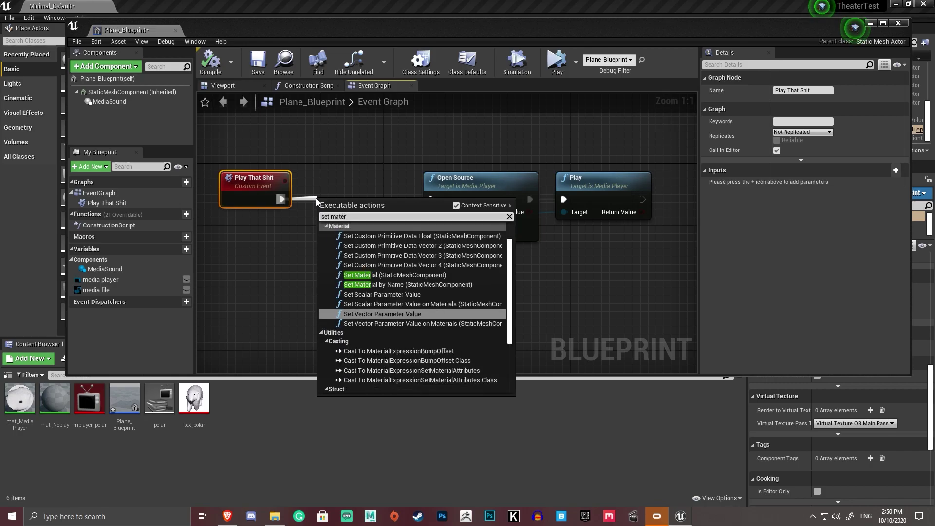
click(385, 275)
Step: Arrange the new nodes so Set Material sits beside the Play That Shit event and Static Mesh Component lies below the event
drag(344, 203, 336, 149)
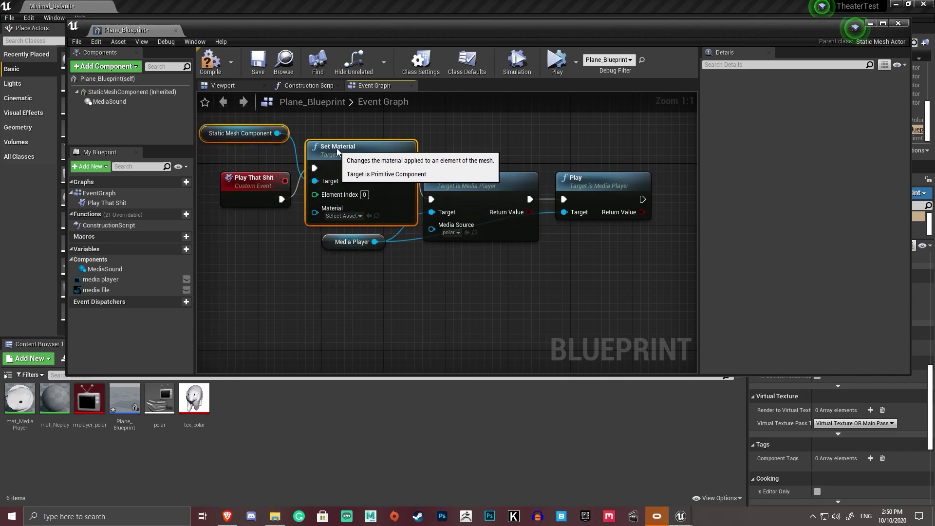
right_drag(237, 209, 301, 249)
drag(305, 239, 272, 207)
drag(288, 173, 251, 250)
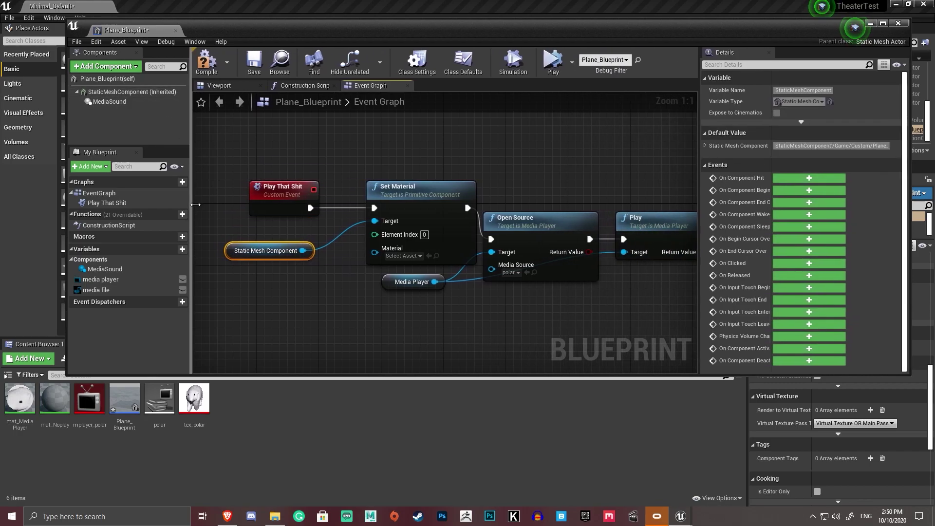
Step: Set the material of the Set Material node to mat_MediaPlayer
click(407, 256)
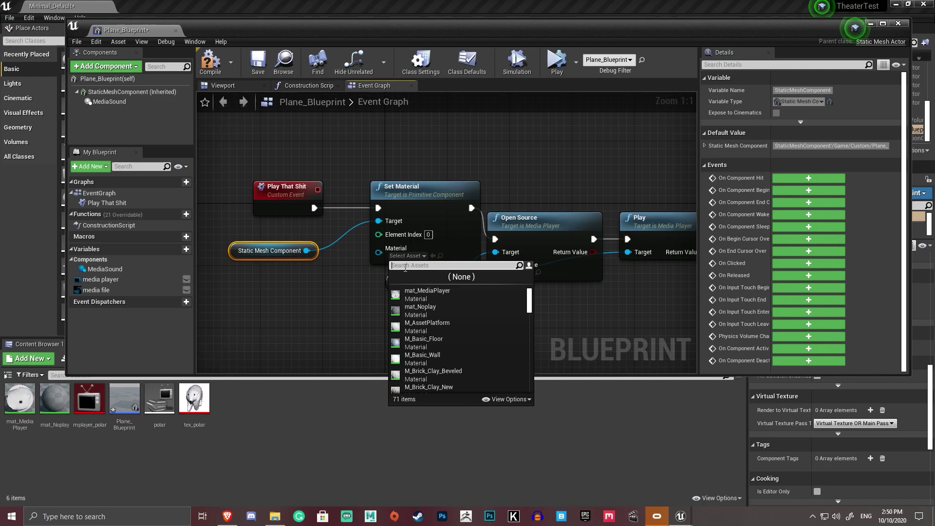
text(mat_mediapl)
click(427, 292)
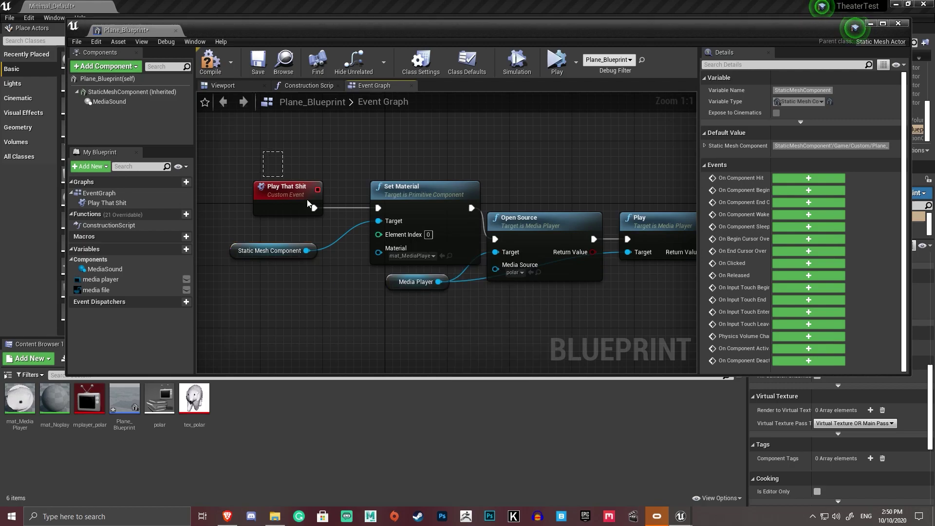
Step: Move the event and Set Material nodes into line with Open Source, and save and close Plane_Blueprint
drag(307, 200, 409, 253)
drag(434, 213, 310, 238)
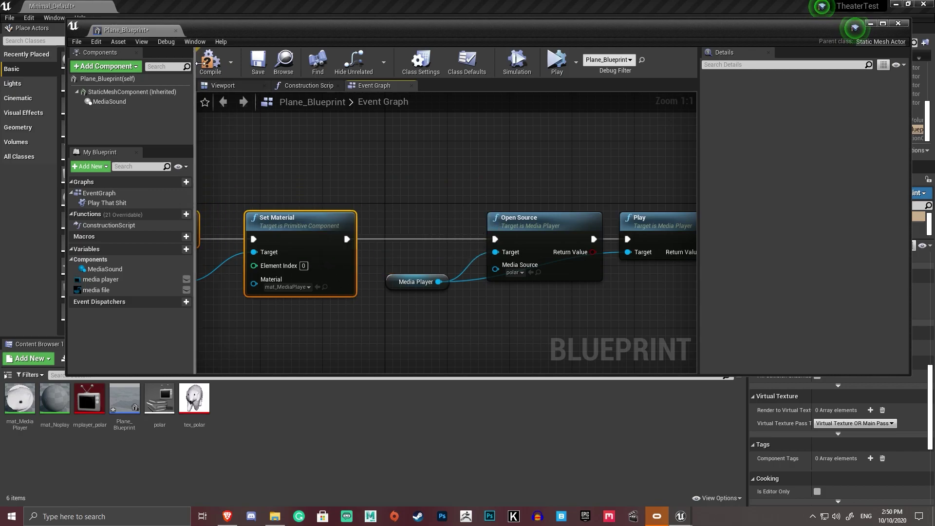
click(262, 71)
click(175, 30)
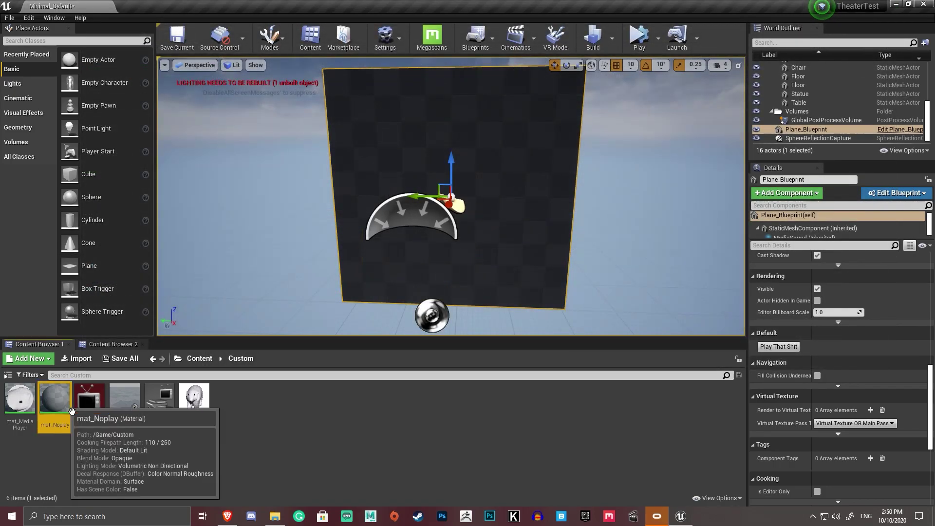
Step: In the mat_Noplay material, add a Constant node and connect it to Base Color
double_click(54, 398)
right_click(334, 182)
text(const)
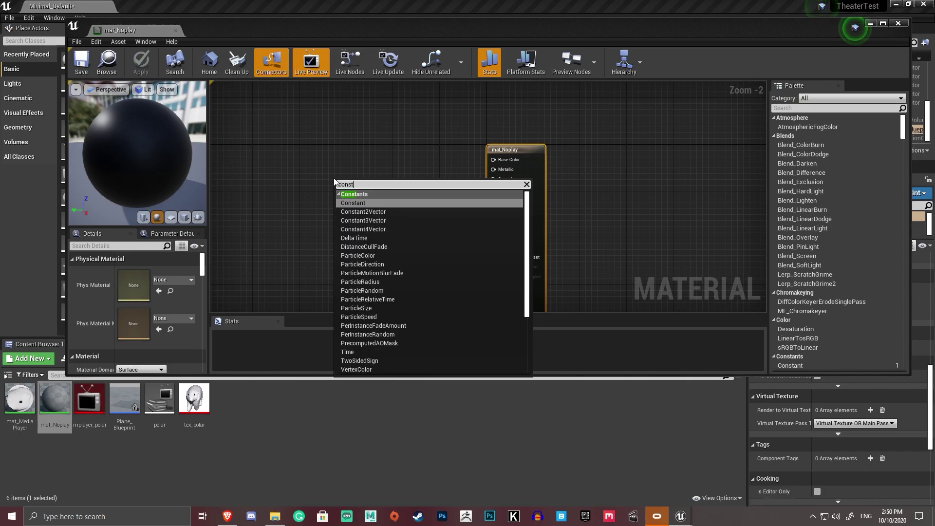
key(Return)
drag(349, 193, 502, 164)
Step: Set the Constant node's value to 0.5, then save and close mat_Noplay
click(134, 275)
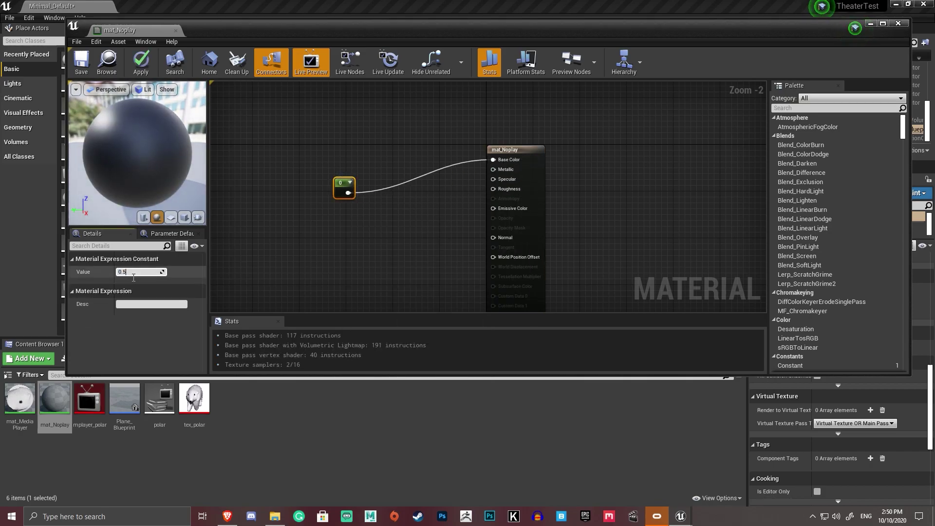
key(Return)
click(72, 57)
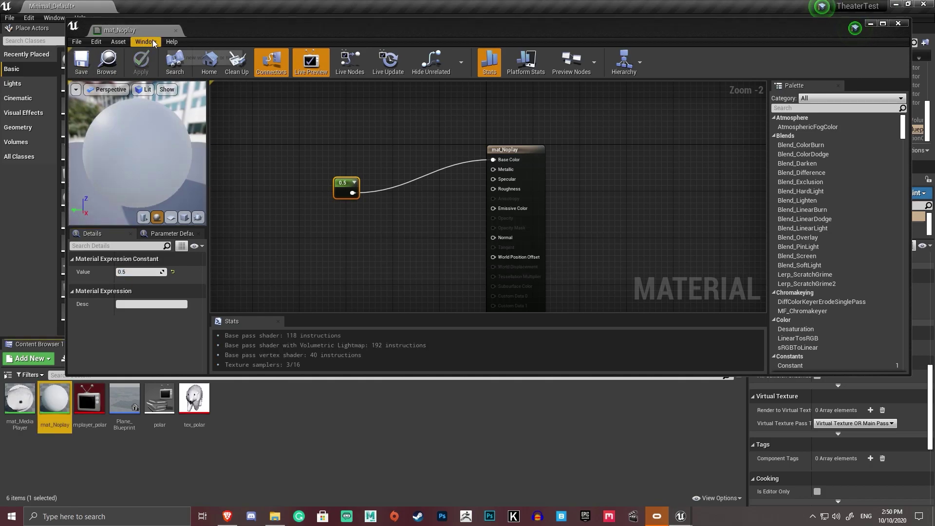
click(174, 30)
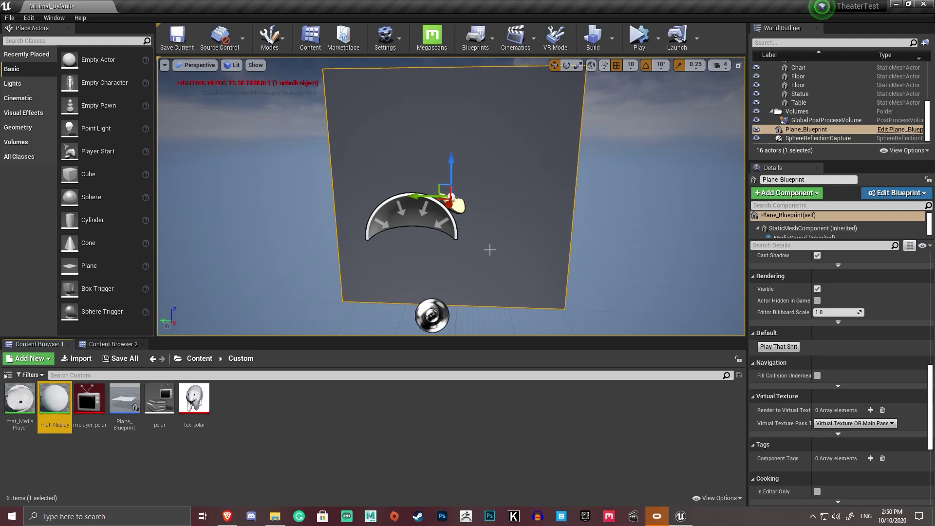
Step: Simulate the level, fire the Play That Shit event on Plane_Blueprint to check the screen's video playback, and stop the simulation
click(592, 295)
alt+drag(593, 295, 516, 246)
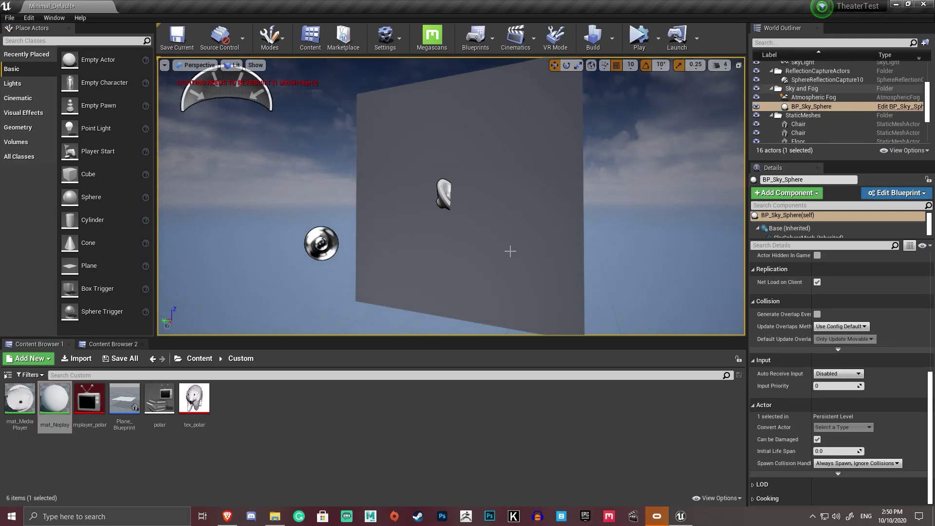
key(alt+p)
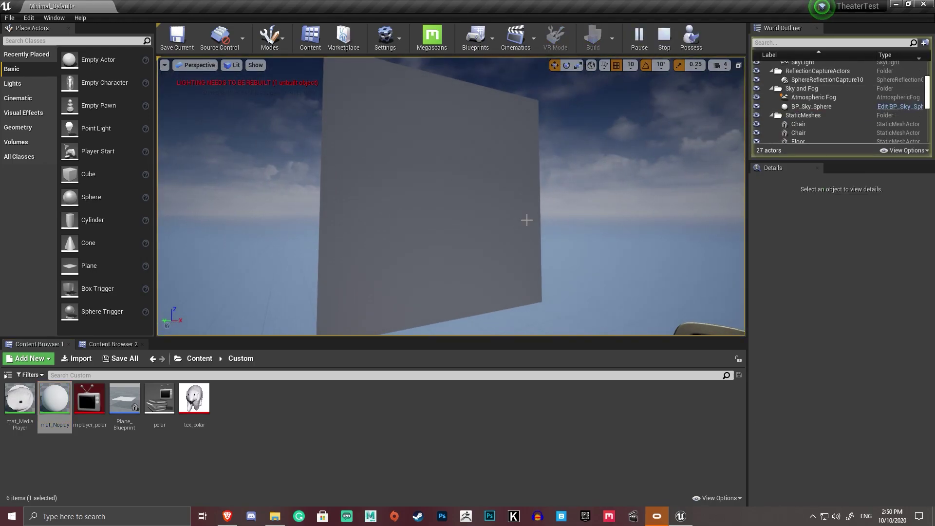
click(479, 198)
scroll(820, 357, down, 5)
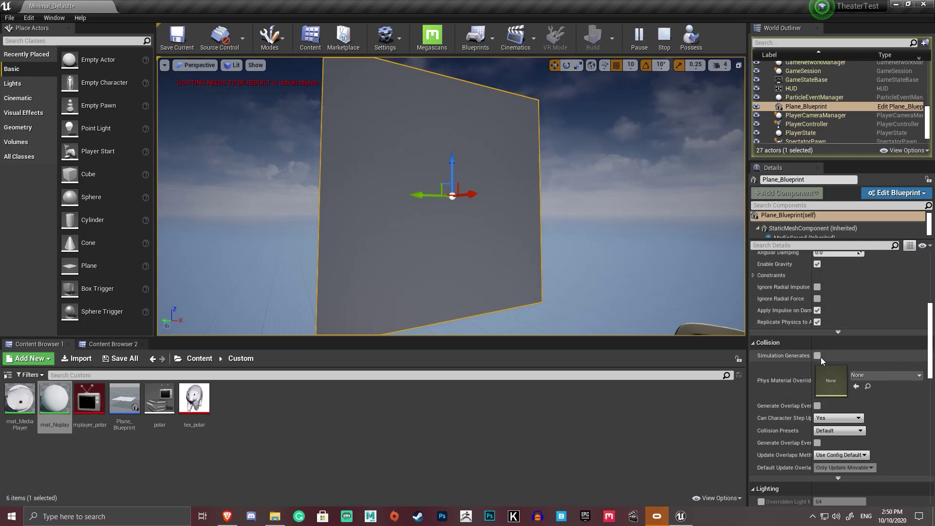
scroll(822, 376, down, 5)
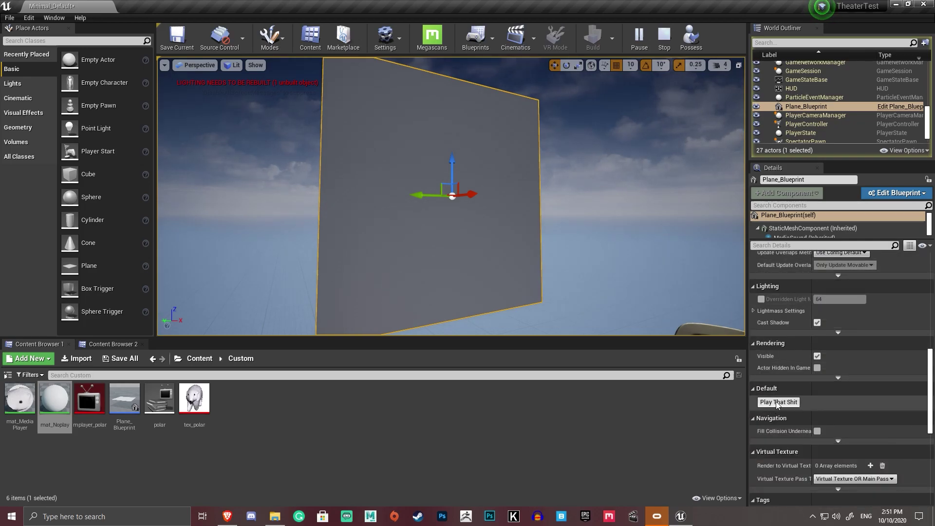
click(771, 404)
alt+drag(633, 236, 482, 244)
key(Escape)
scroll(616, 239, down, 6)
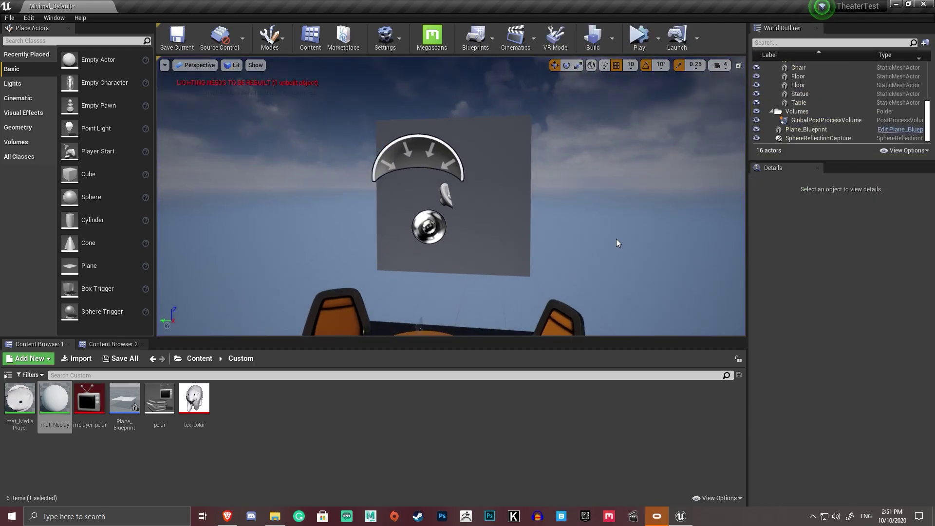
alt+drag(616, 239, 658, 239)
scroll(383, 253, up, 4)
alt+drag(383, 239, 383, 253)
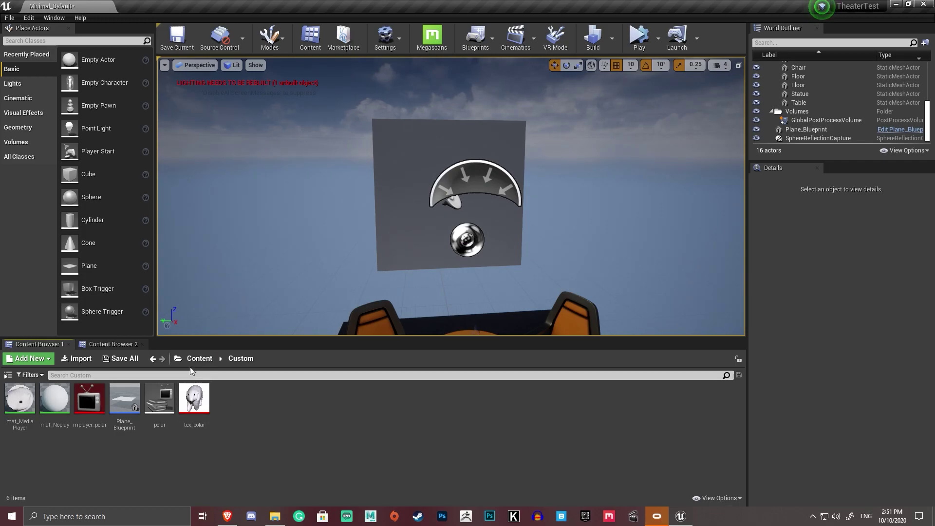
Step: Create a Level Sequence asset named seq_TheaterPlay in the Custom folder
right_click(279, 429)
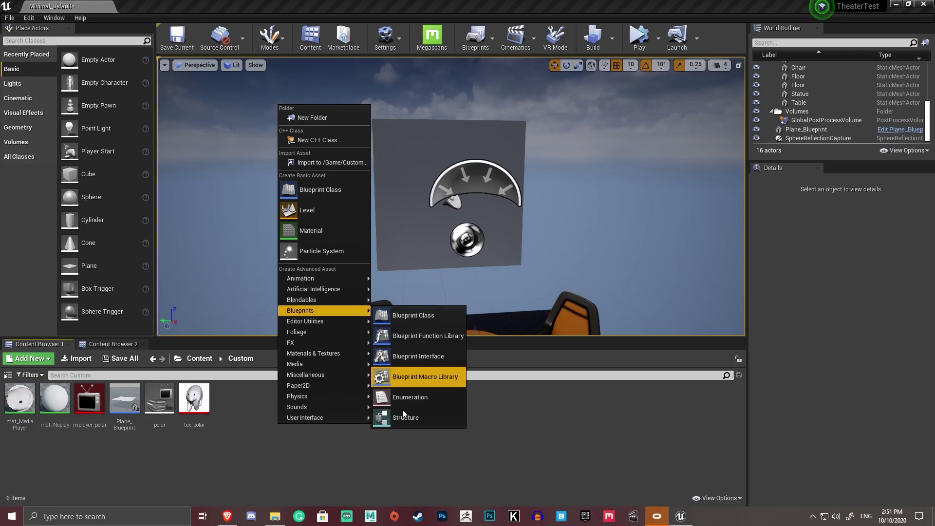
mouse_move(323, 302)
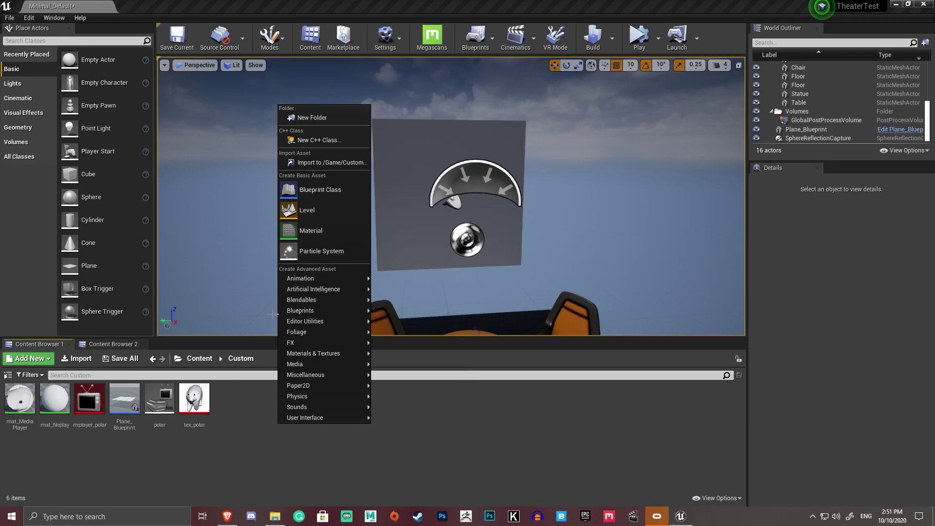
mouse_move(290, 353)
mouse_move(315, 278)
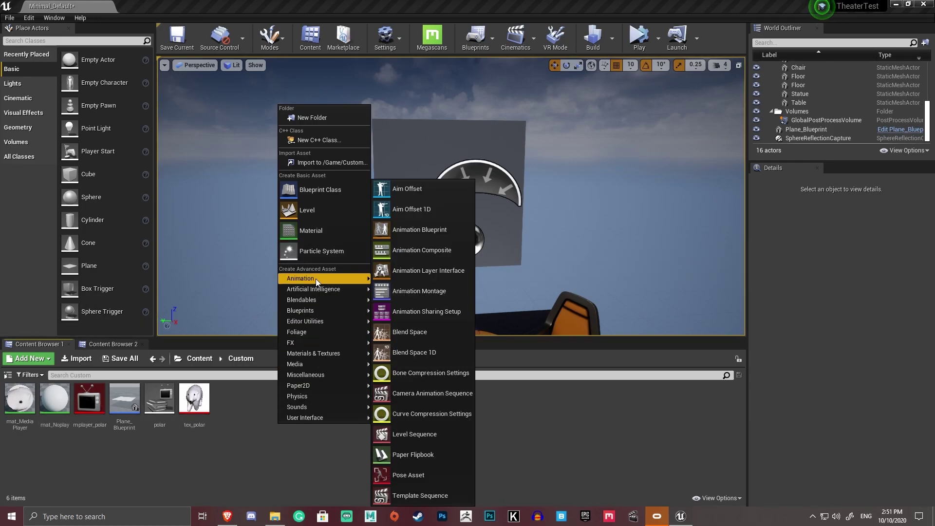
click(431, 435)
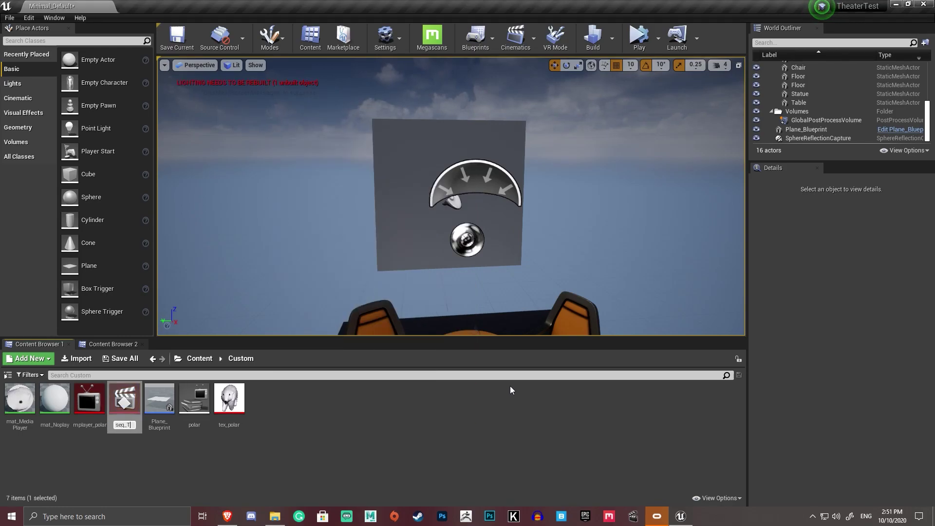
text(seq_TheaterPlay)
key(Return)
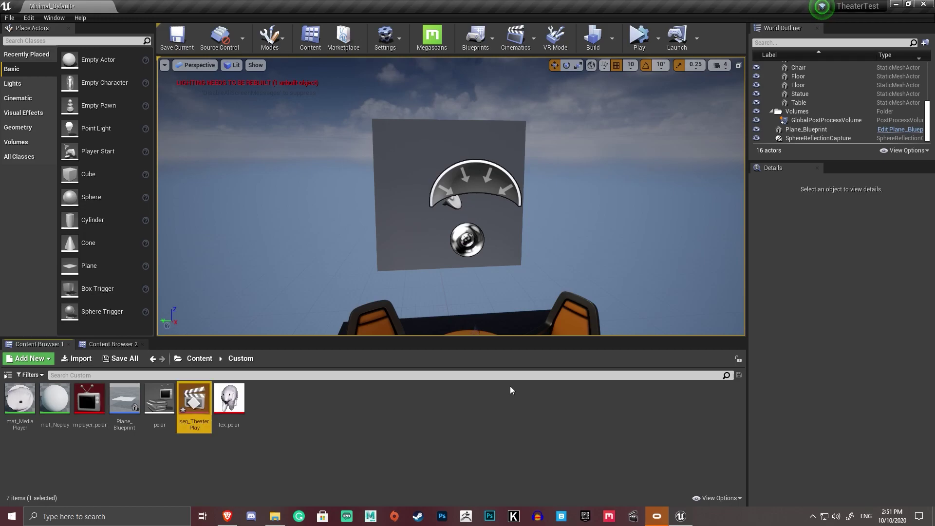
Step: Open seq_TheaterPlay with the Sequencer docked beside the content browsers, and add the Plane_Blueprint actor to the sequence
double_click(196, 419)
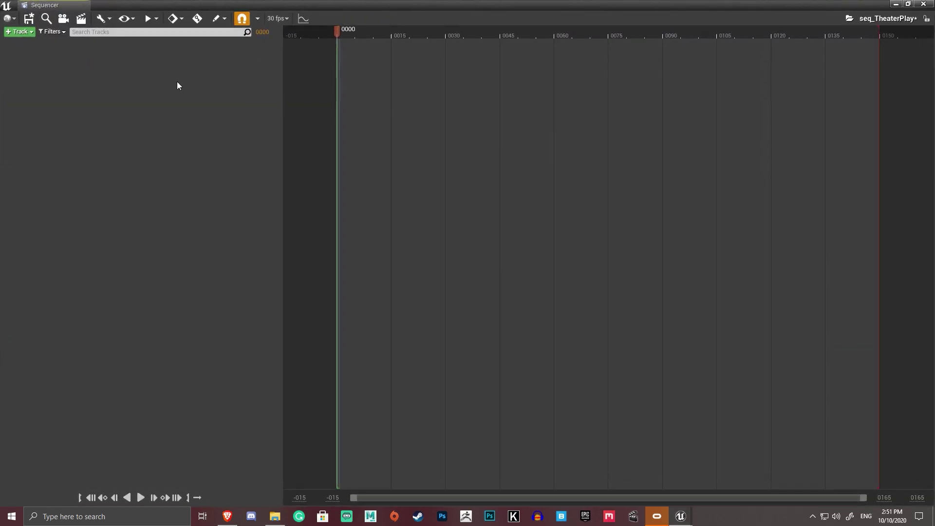
drag(45, 6, 166, 346)
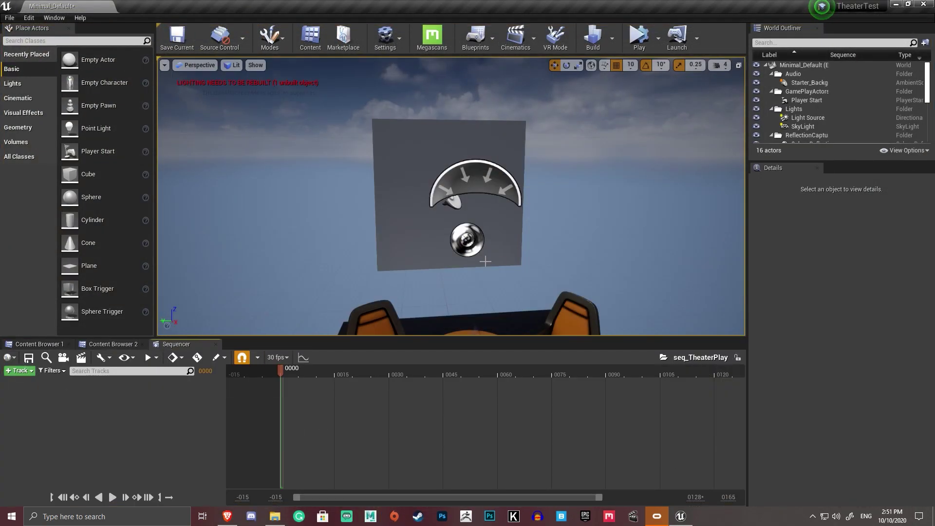
alt+drag(485, 261, 502, 243)
click(501, 243)
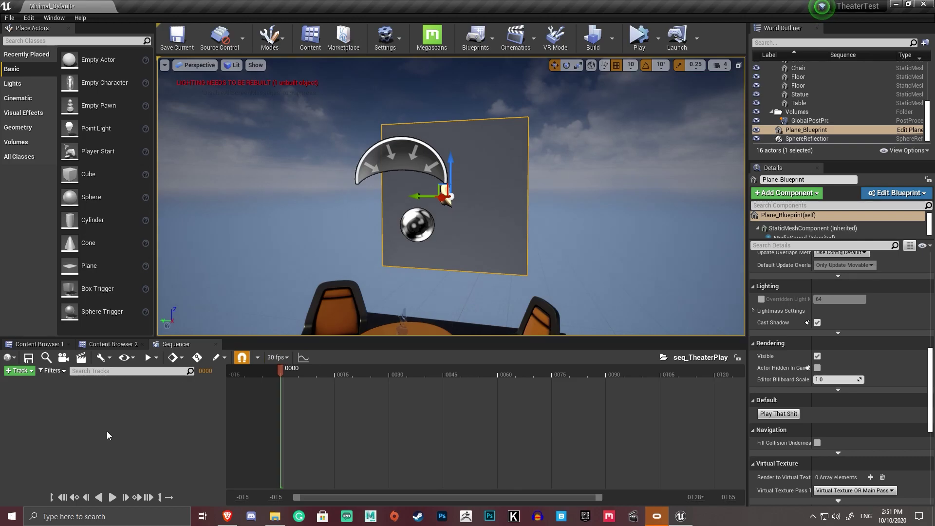
click(18, 371)
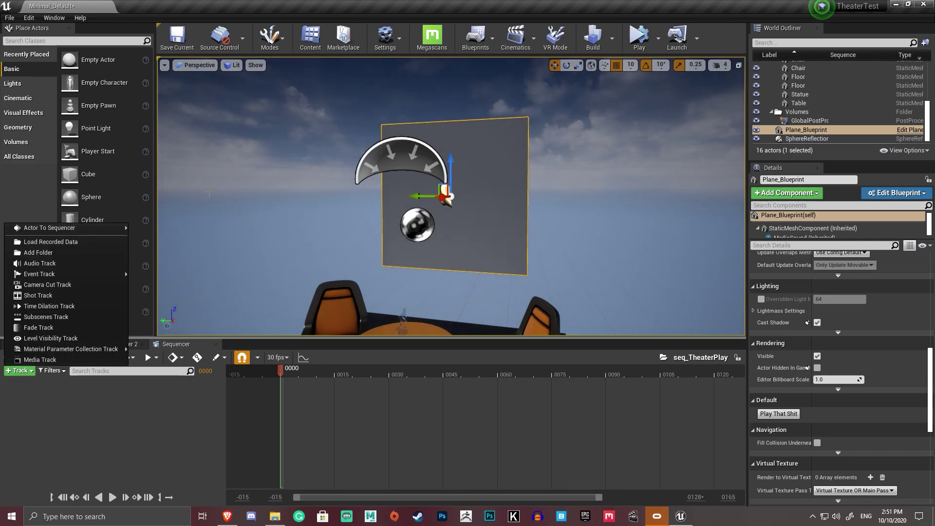
mouse_move(75, 230)
click(155, 229)
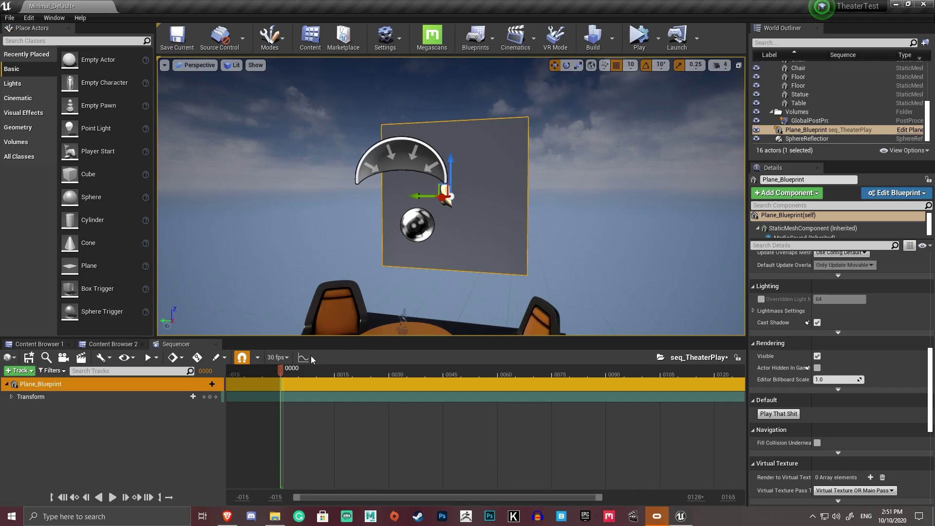
Step: Delete the Transform track from Plane_Blueprint in the sequence
click(196, 357)
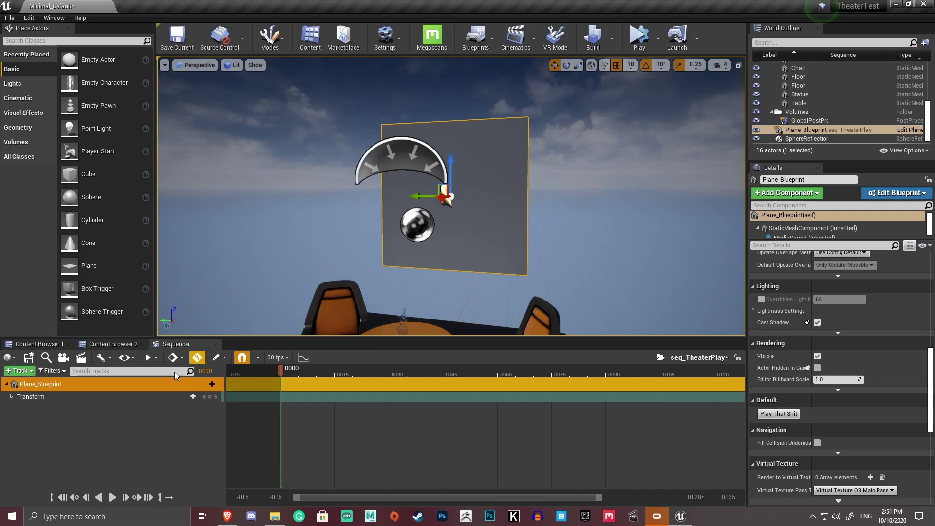
click(90, 405)
click(145, 396)
key(Delete)
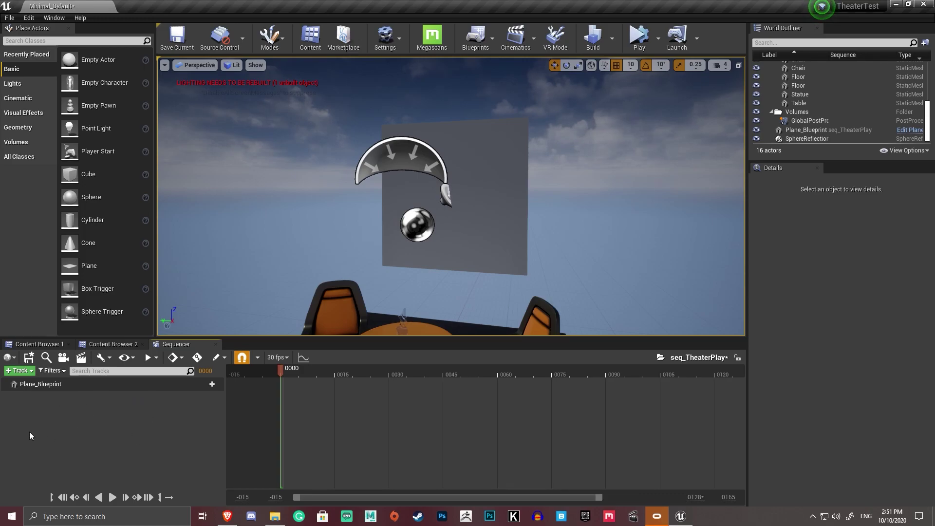
Step: Add an Event track of type Trigger to Plane_Blueprint in the sequence
click(208, 384)
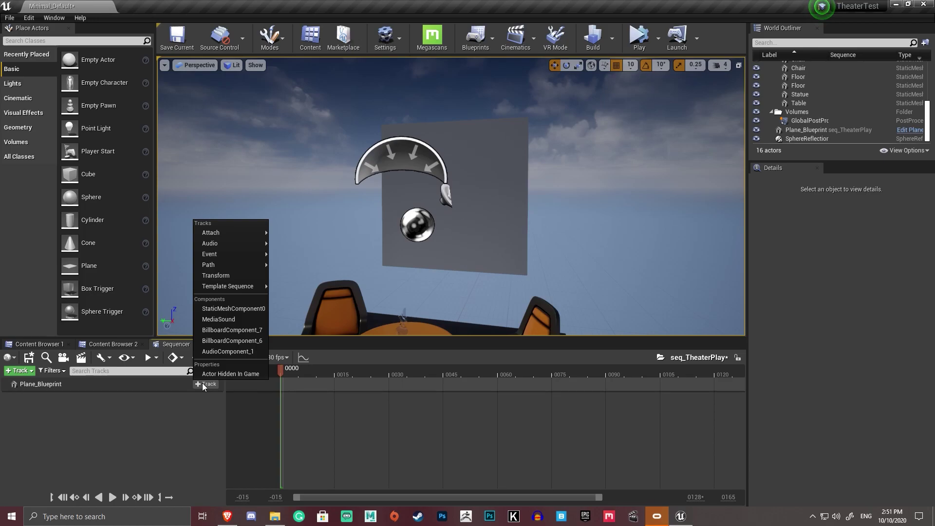
mouse_move(213, 254)
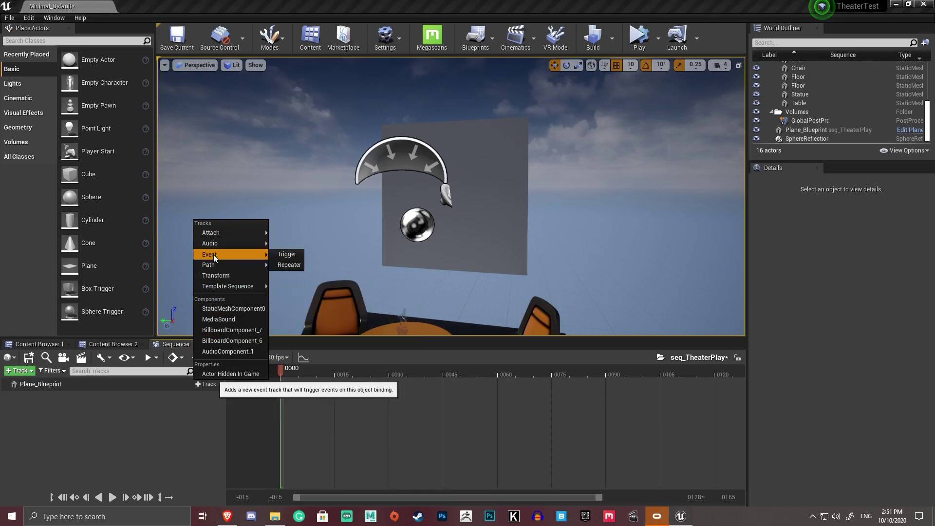
click(285, 254)
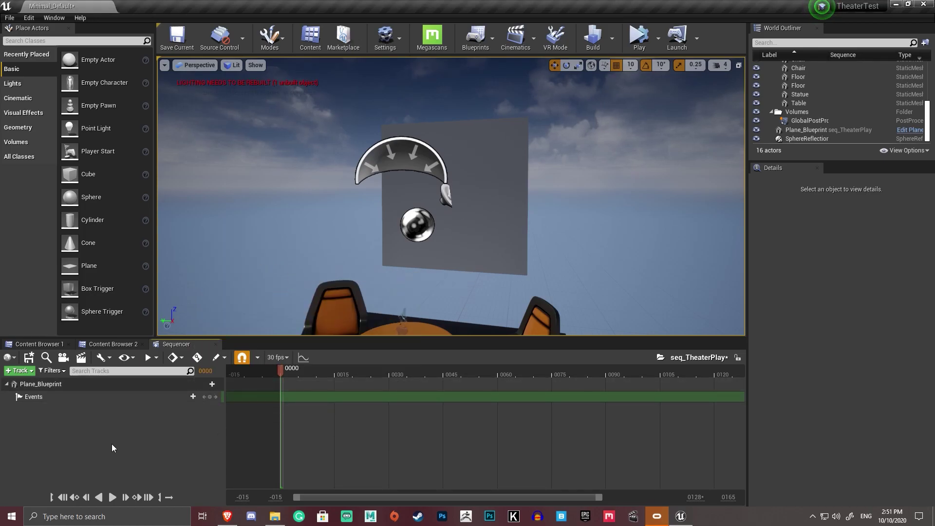
Step: Add a key to the Events track at frame 30
click(343, 370)
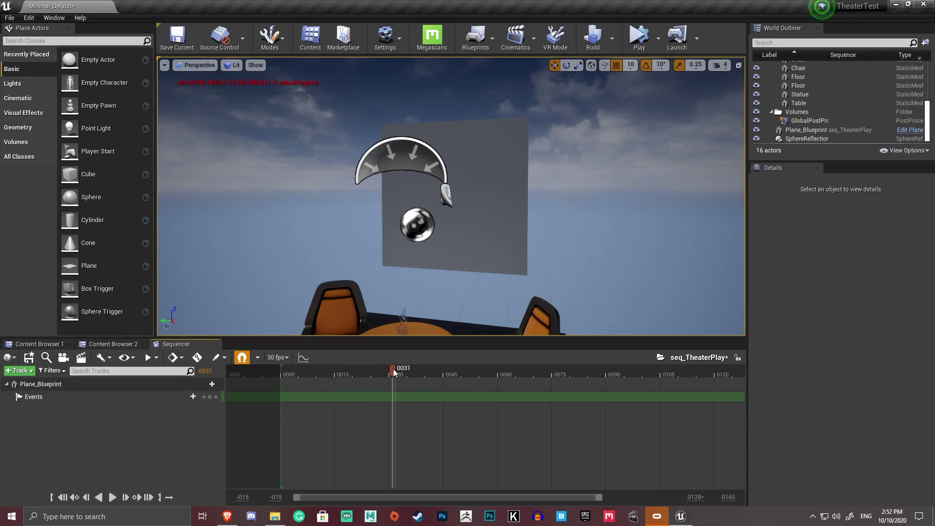
drag(393, 369, 390, 369)
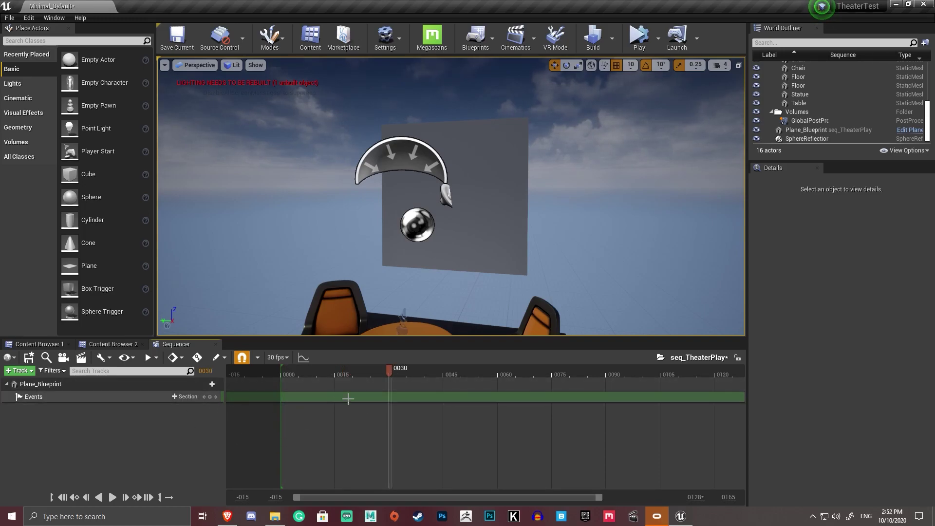
click(283, 373)
drag(395, 376, 389, 376)
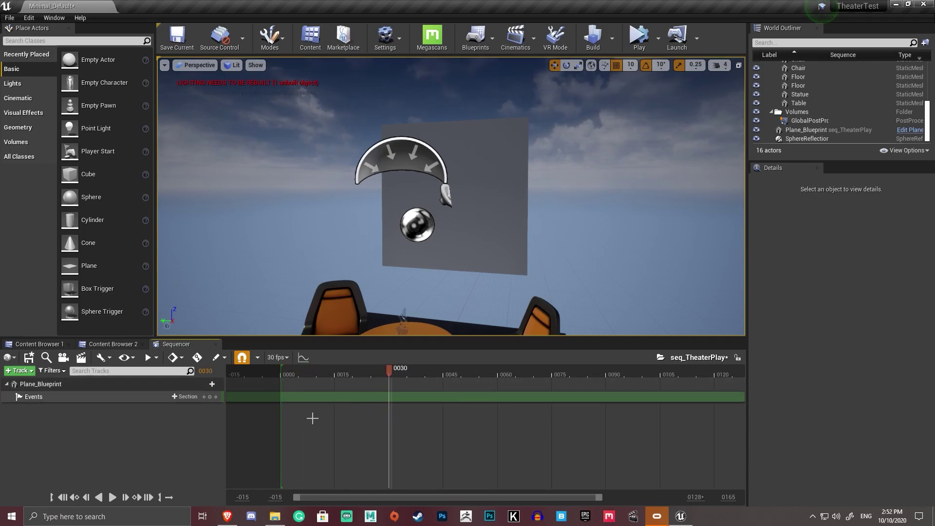
click(210, 396)
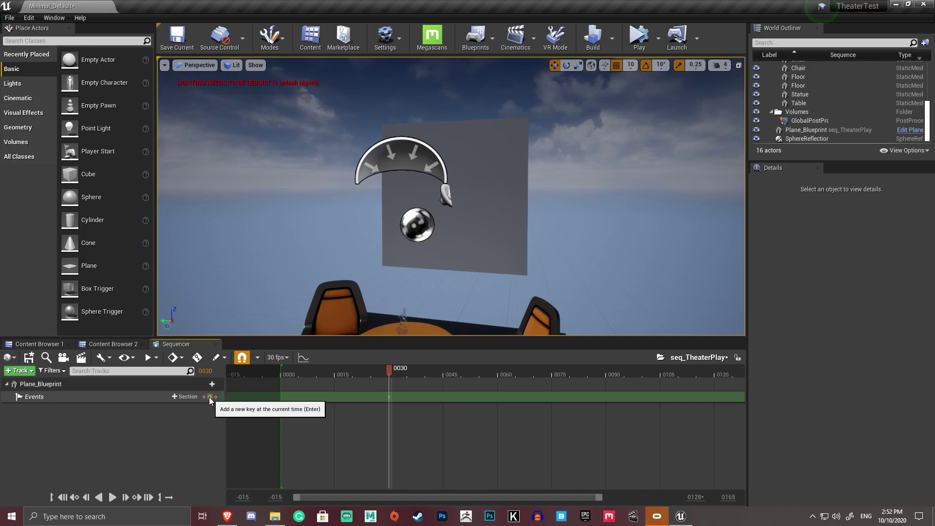
Step: Create the event for the frame 30 key and make it call Play That Shit on its Plane Blueprint reference
double_click(388, 397)
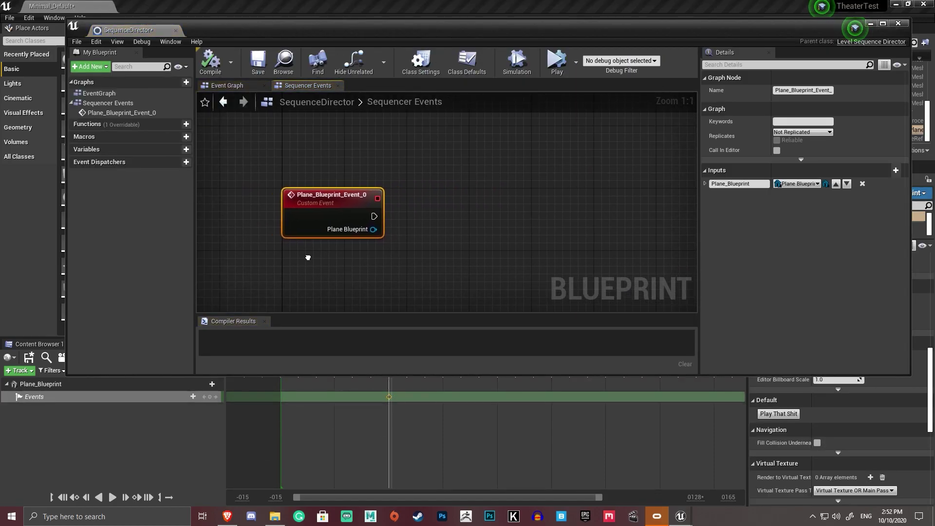
right_drag(308, 257, 251, 269)
drag(312, 243, 393, 235)
text(event)
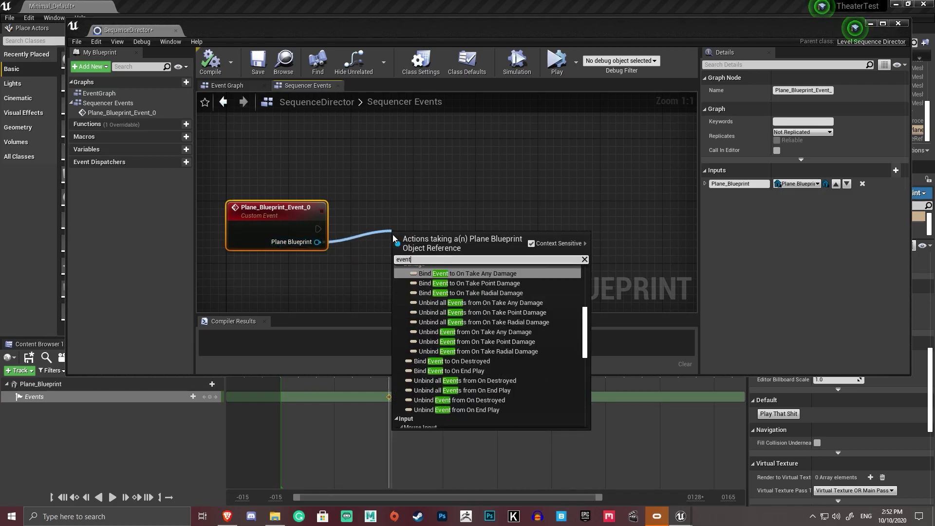
text( oplay)
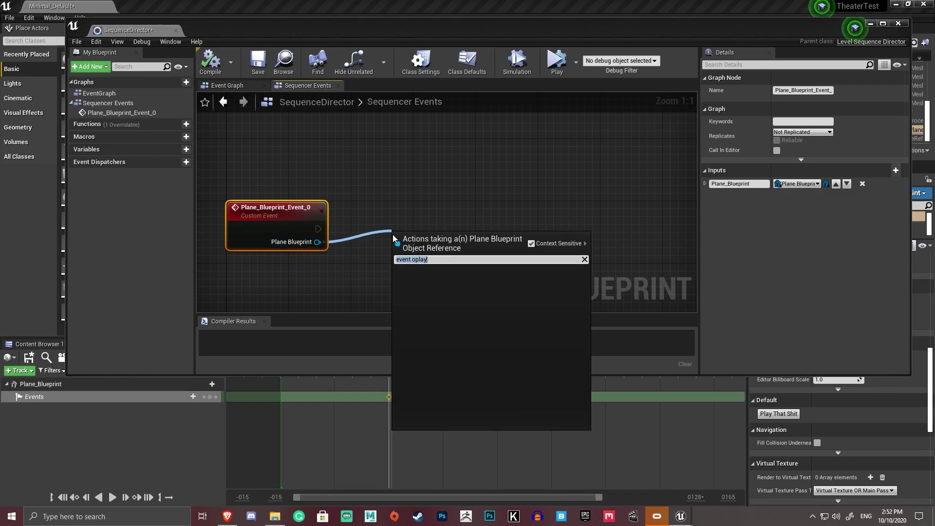
text(plya)
key(BackSpace)
key(BackSpace)
text(ay th)
key(Return)
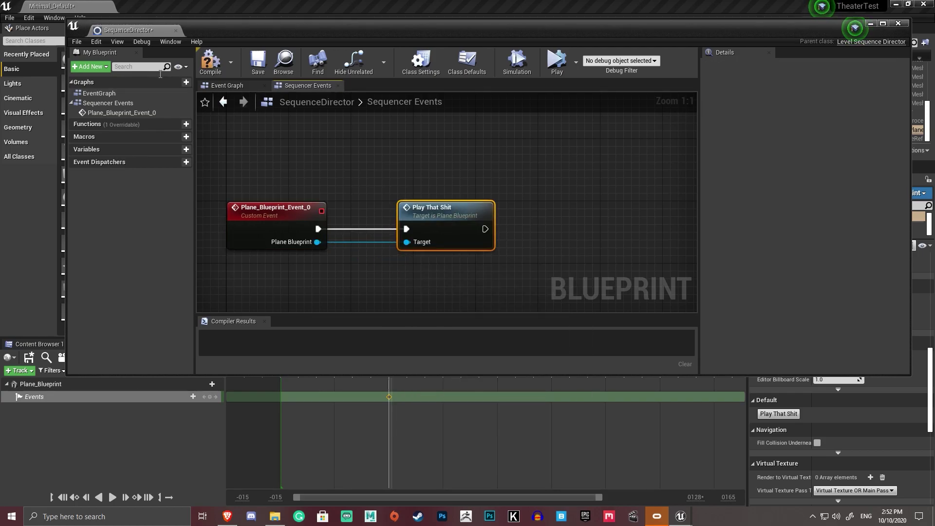
Step: Compile, save and close the SequenceDirector blueprint, and return the sequence playhead to frame 0
click(211, 62)
click(258, 62)
click(176, 31)
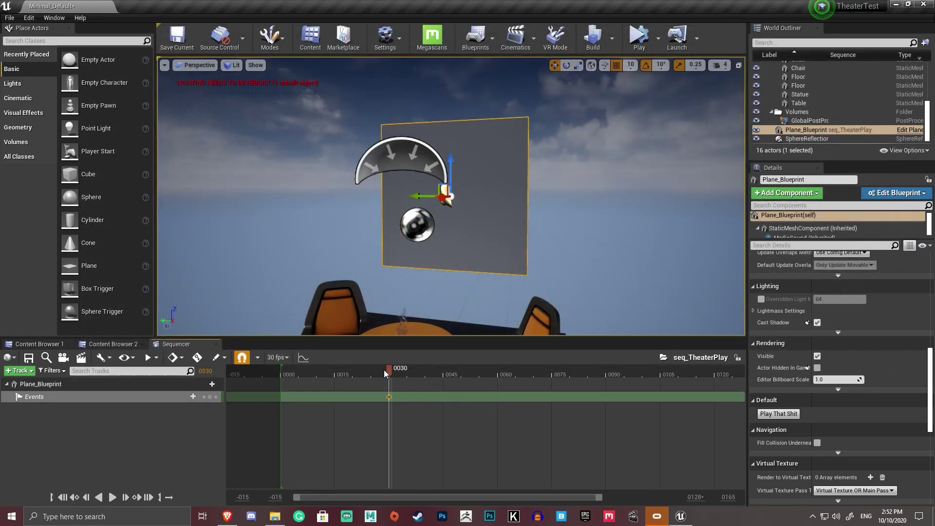
drag(367, 373, 283, 375)
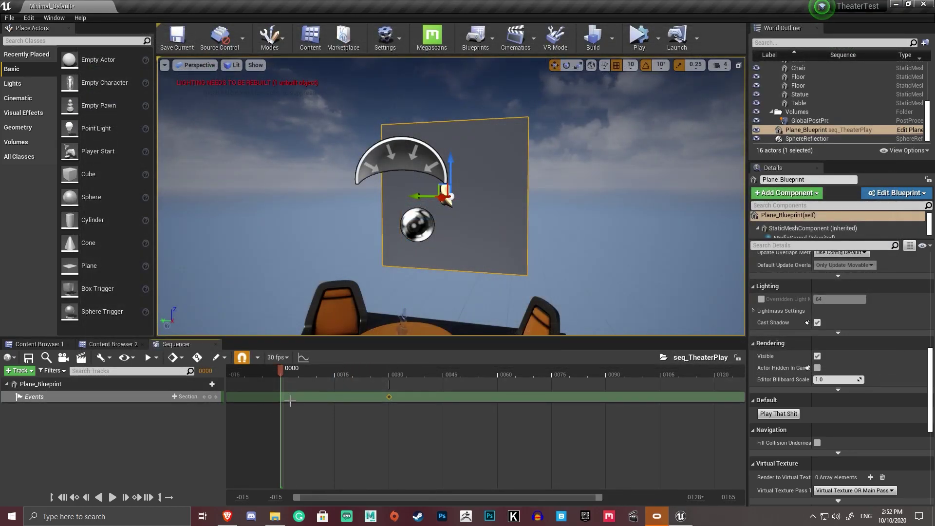
Step: Test the event trigger by playing the sequence in the editor and during simulation, and return the playhead to frame 0
key(space)
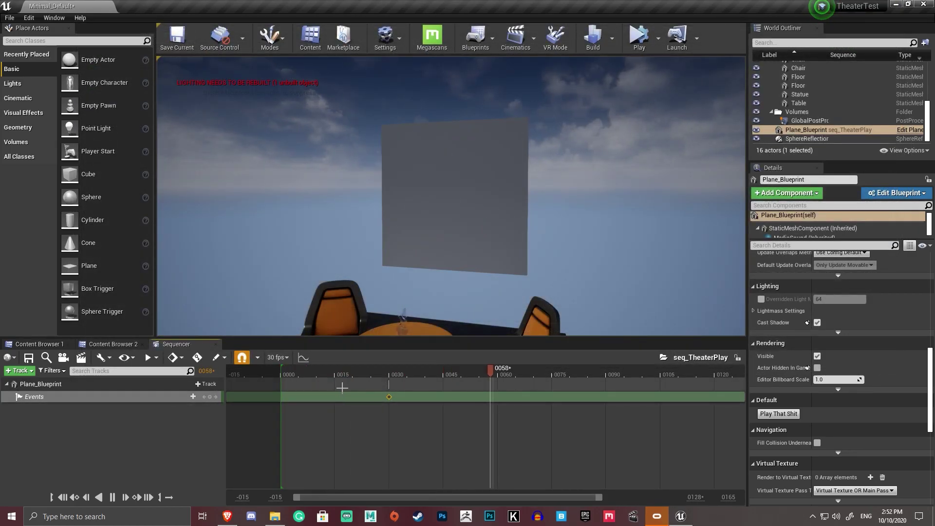
click(303, 375)
click(638, 39)
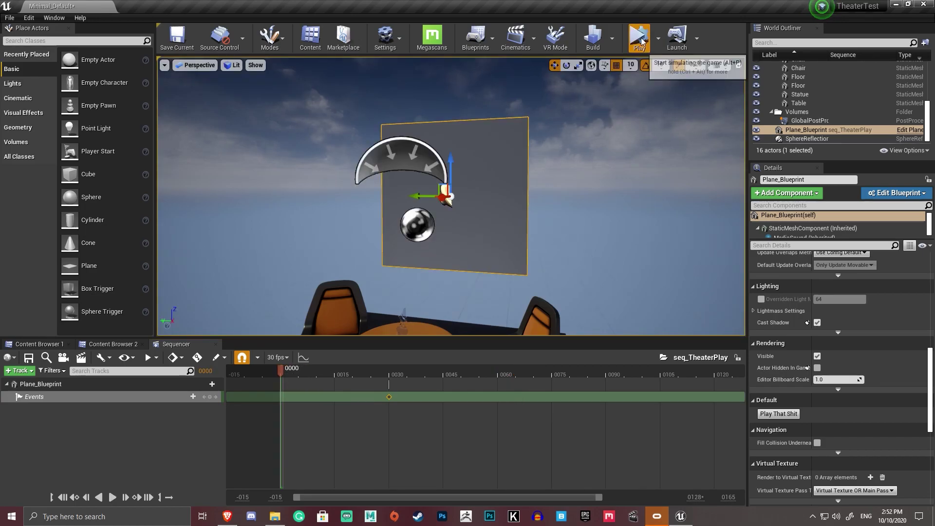
click(313, 373)
key(space)
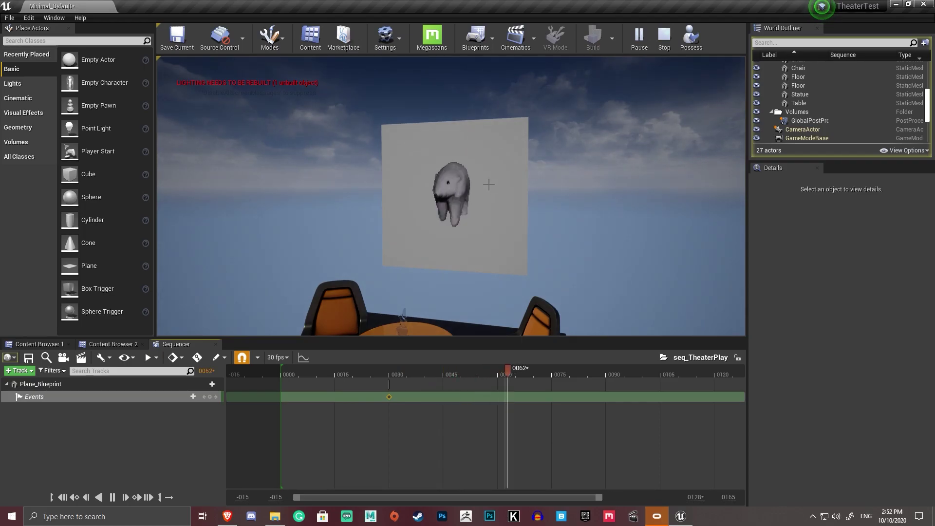
click(397, 375)
click(296, 373)
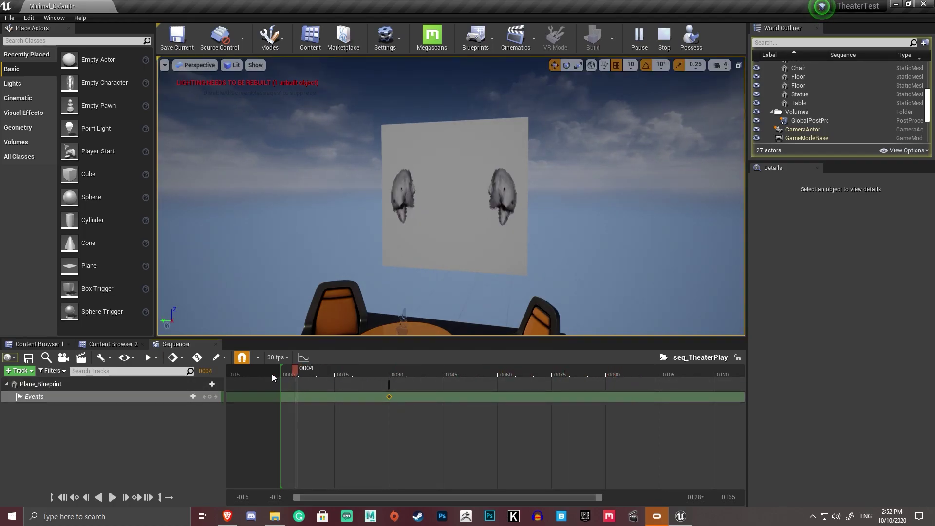
click(664, 39)
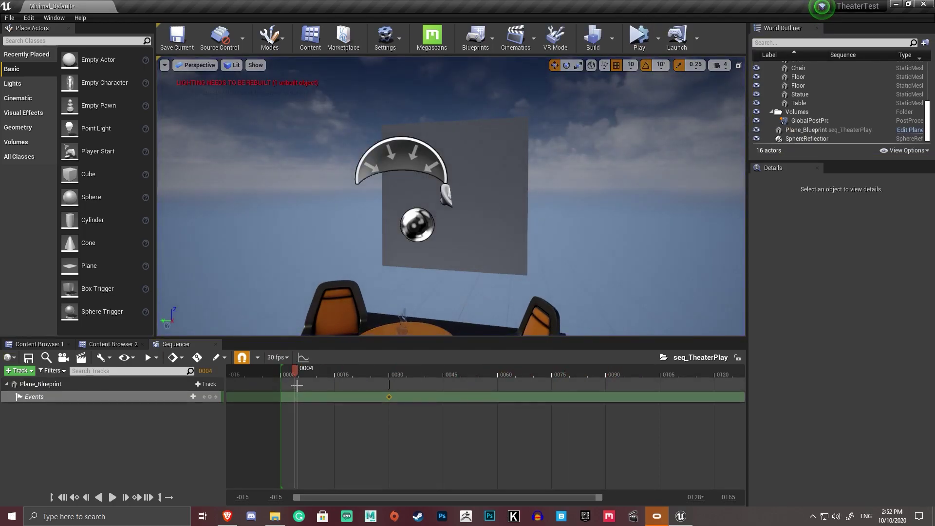
drag(294, 373, 280, 370)
Step: Move the event key on Plane_Blueprint's Events track to frame 75
right_drag(366, 285, 375, 312)
drag(395, 401, 562, 410)
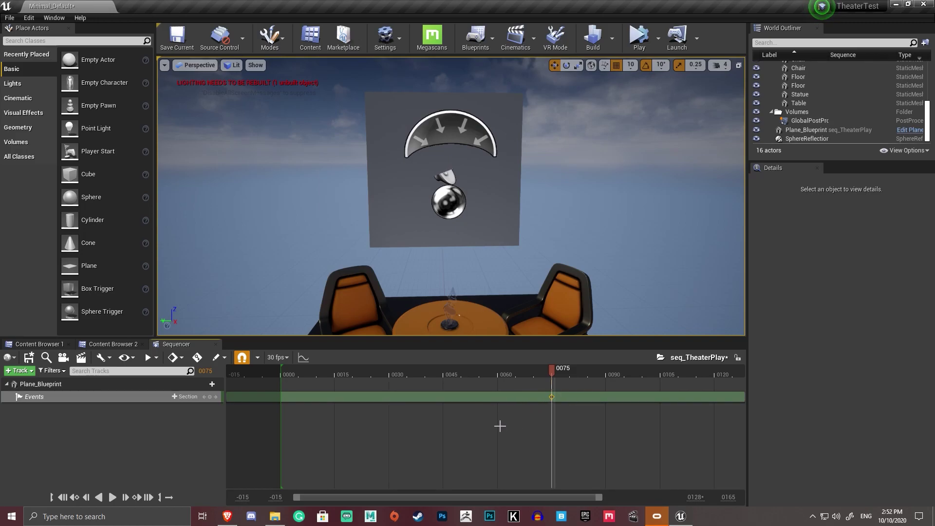
drag(598, 498, 677, 499)
Step: Set the sequence's playback end to frame 500
click(197, 358)
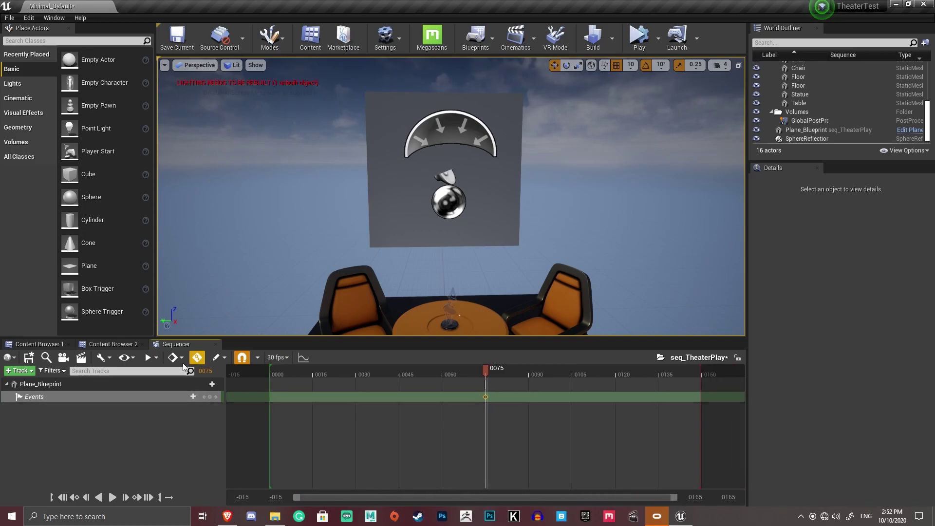
click(156, 358)
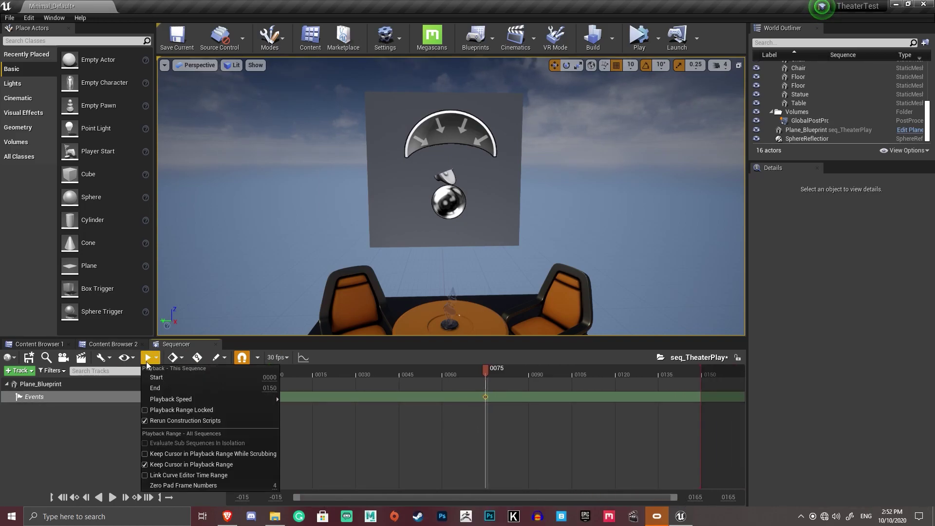
mouse_move(271, 400)
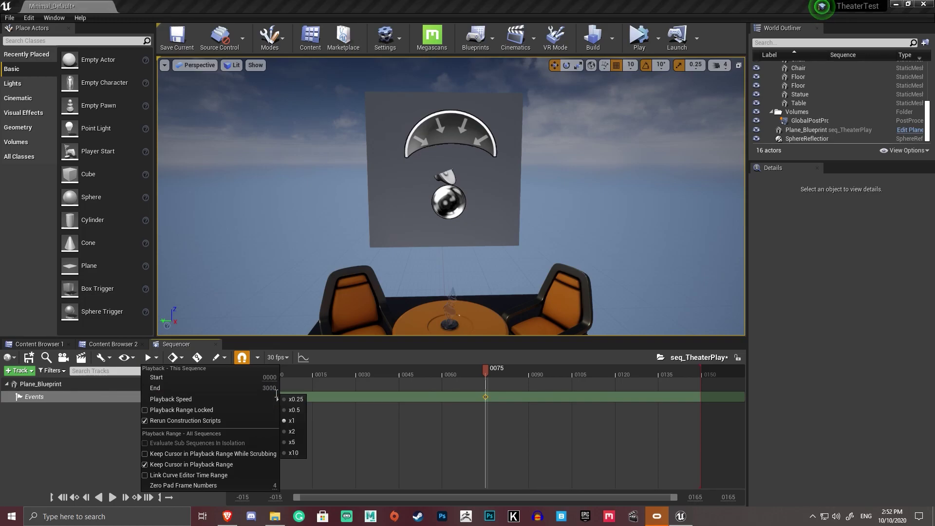
click(276, 392)
text(500)
key(Return)
click(467, 448)
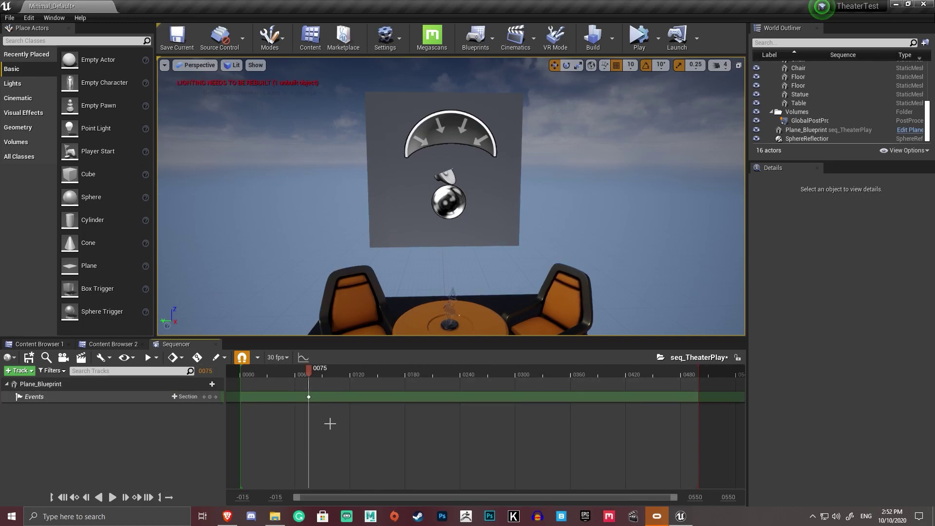
Step: Move the event key to frame 180 and save the sequence
drag(313, 404, 406, 404)
click(28, 357)
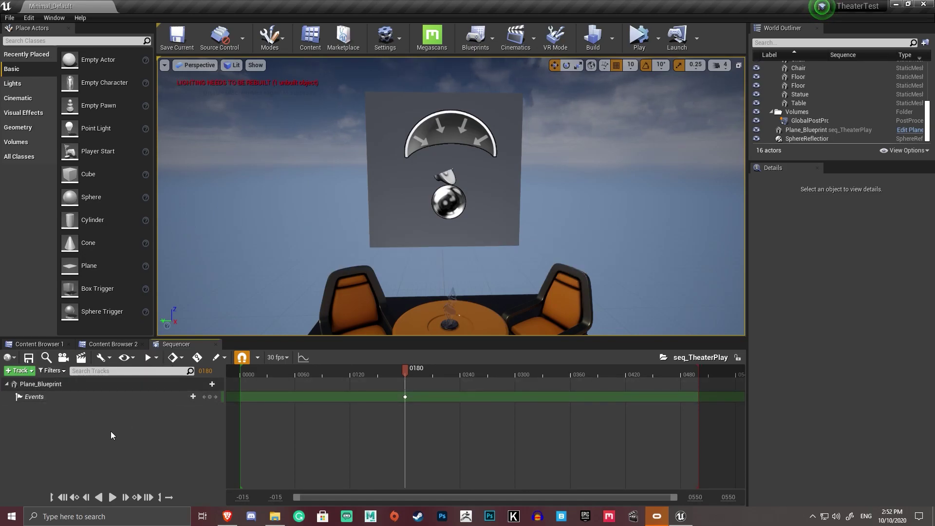
Step: Add a cine camera with a camera cut to the sequence, and stop piloting it
click(63, 358)
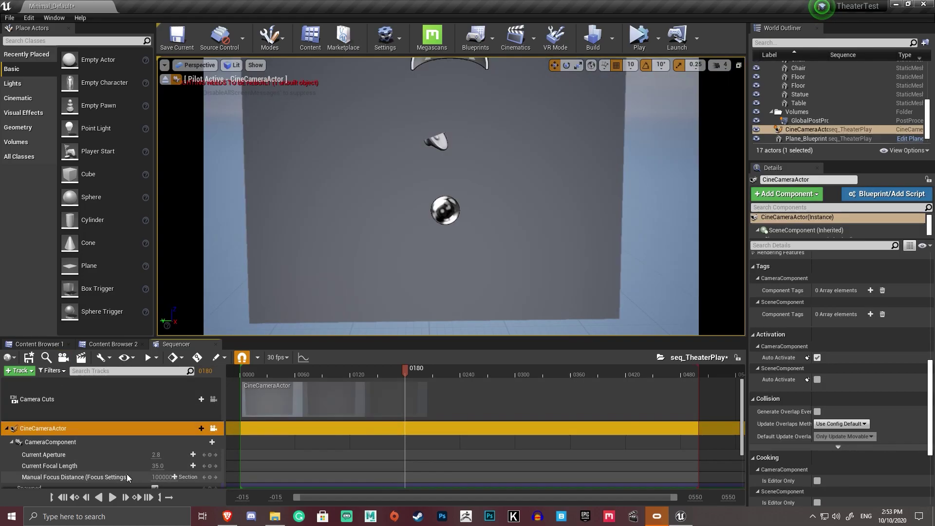
click(197, 65)
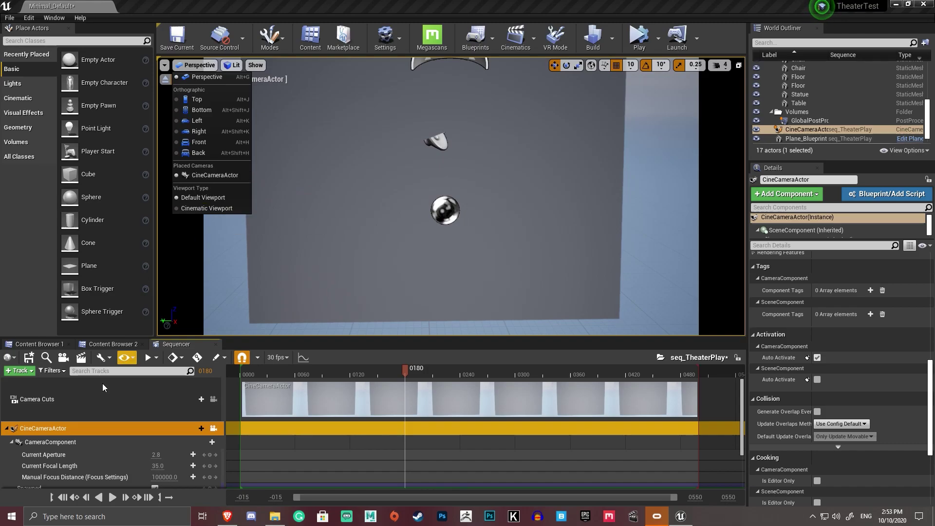
click(63, 399)
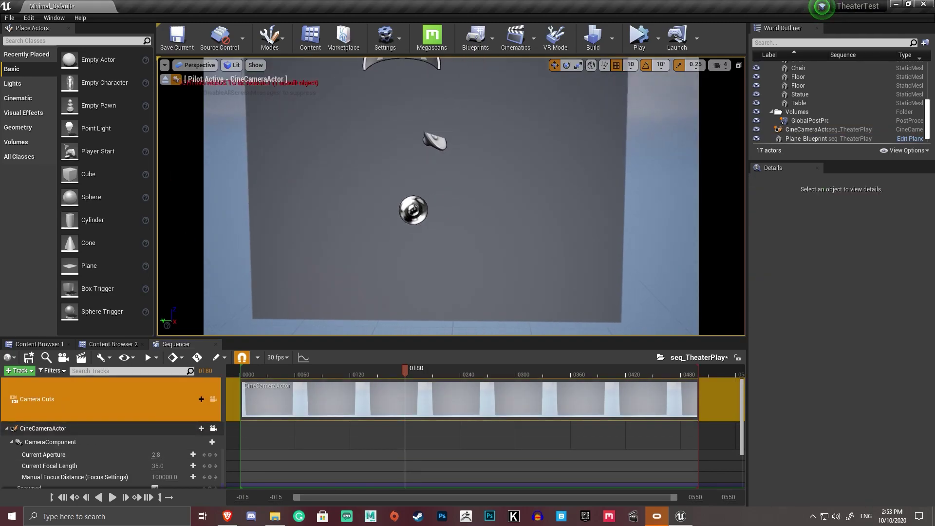
click(195, 65)
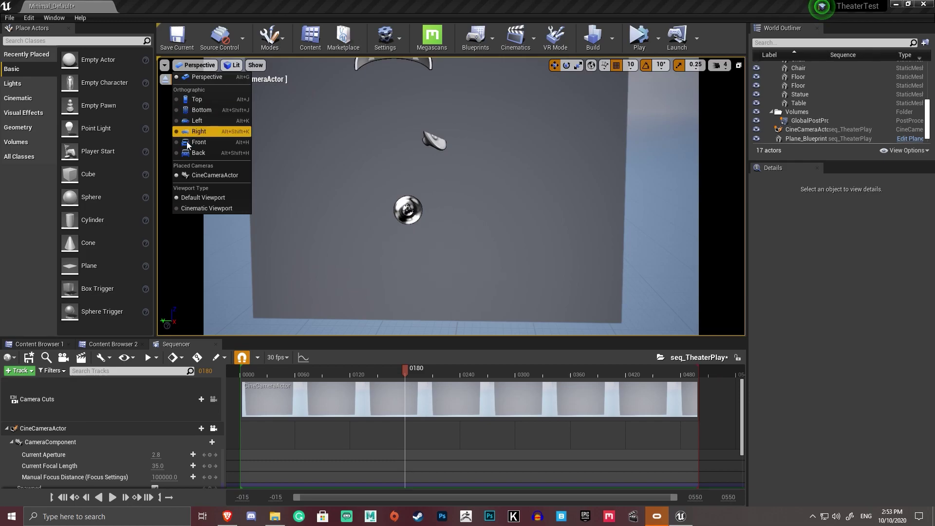
click(165, 79)
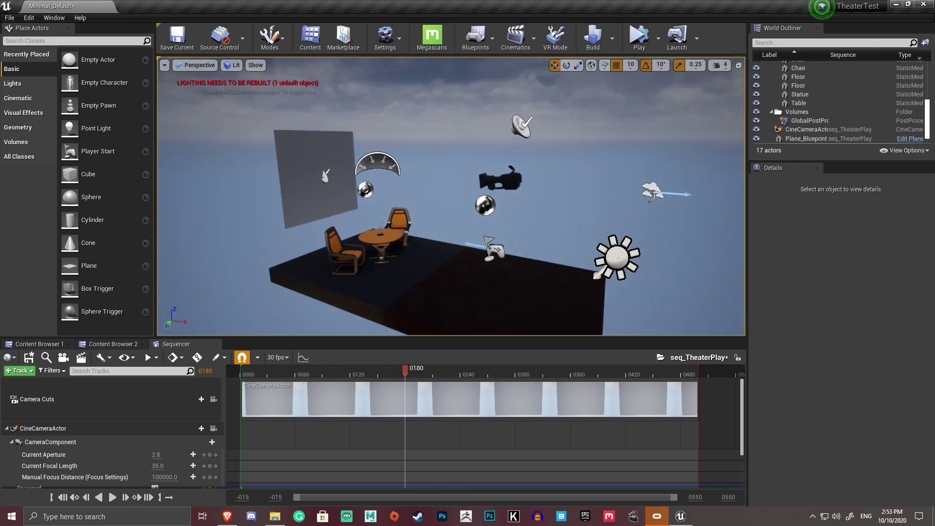
Step: Move CineCameraActor back from the theater screen and raise it high above the set
click(441, 221)
right_drag(440, 221, 479, 218)
key(e)
drag(544, 190, 591, 192)
scroll(531, 193, down, 5)
key(w)
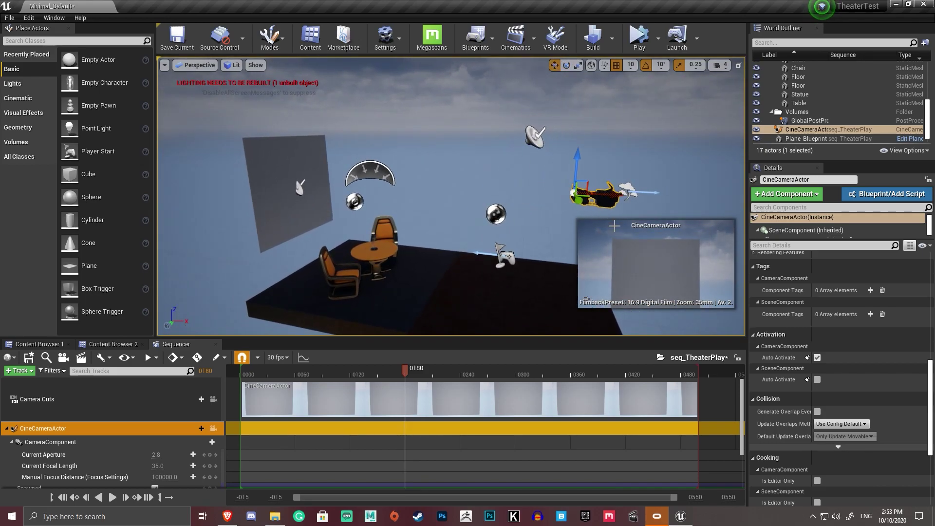
right_drag(591, 192, 506, 171)
drag(507, 170, 596, 141)
right_drag(596, 140, 628, 97)
scroll(596, 141, down, 3)
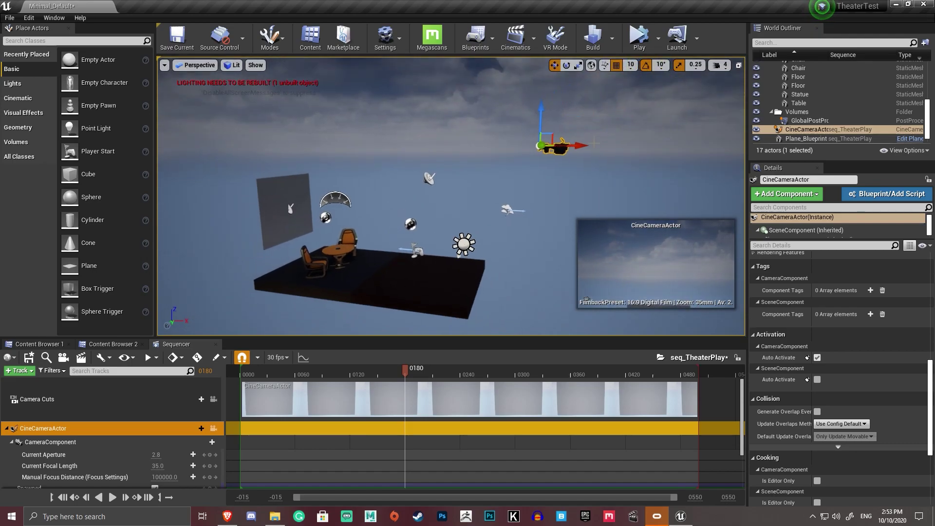
Step: Rotate CineCameraActor to point straight down, away from the theater screen, and save the level
key(e)
drag(497, 187, 458, 148)
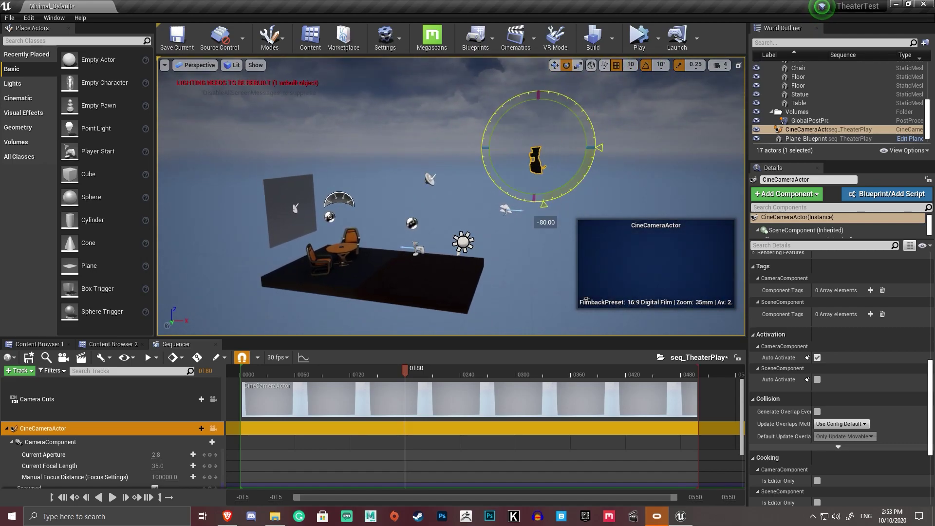
drag(516, 220, 507, 226)
click(177, 38)
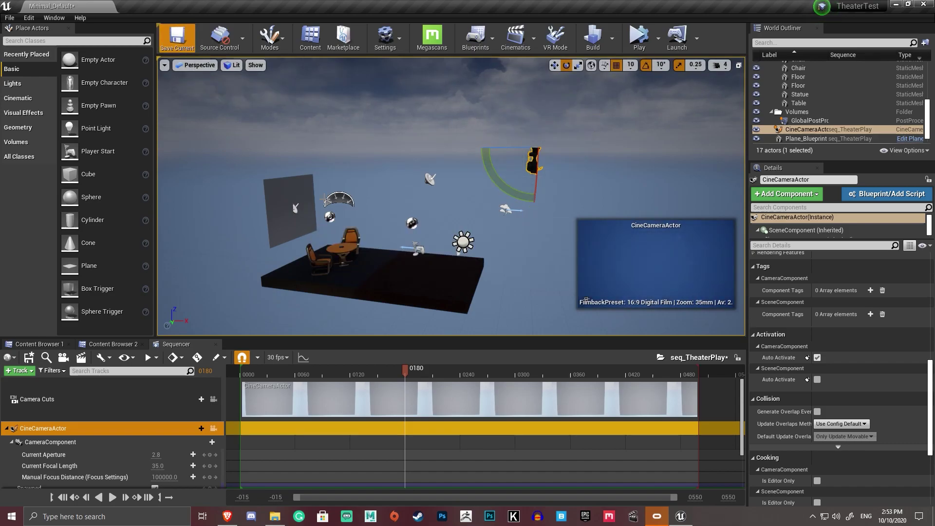
key(w)
scroll(125, 444, down, 1)
scroll(126, 443, down, 1)
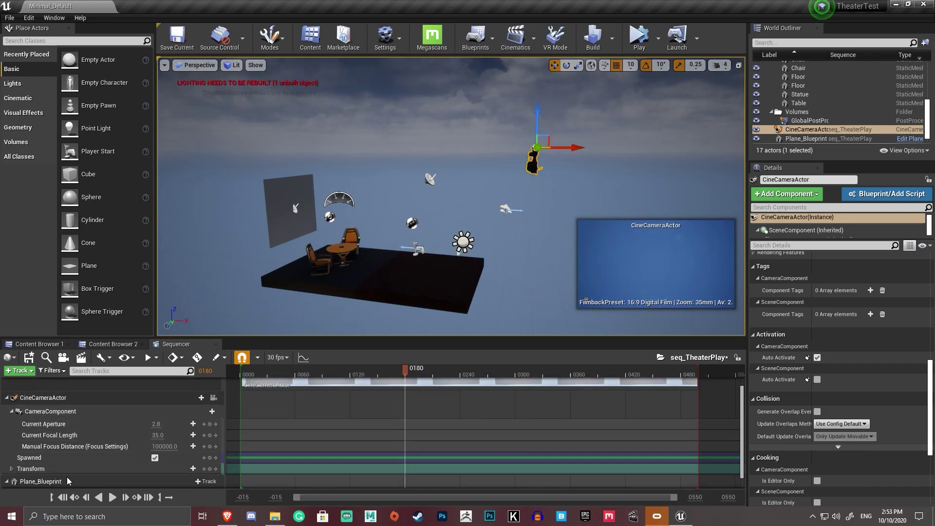
right_drag(450, 195, 492, 178)
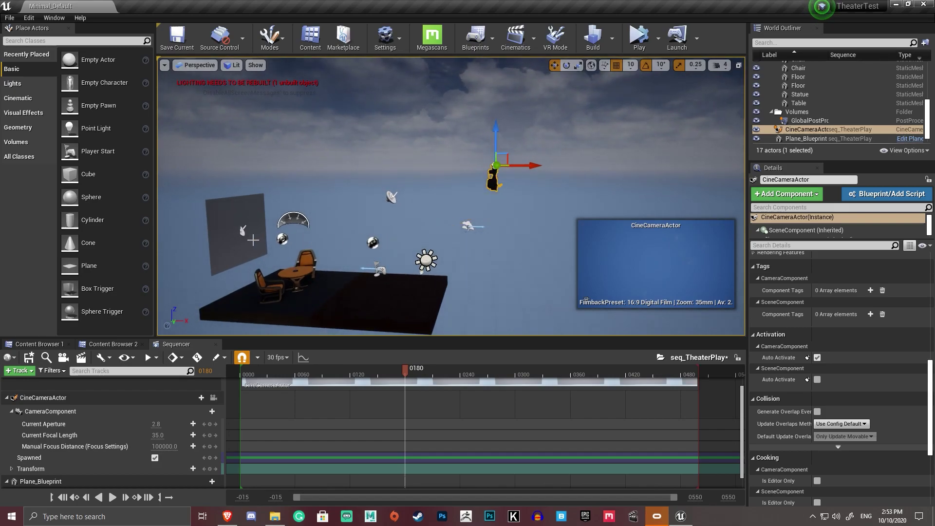
right_drag(457, 278, 432, 292)
scroll(455, 458, up, 2)
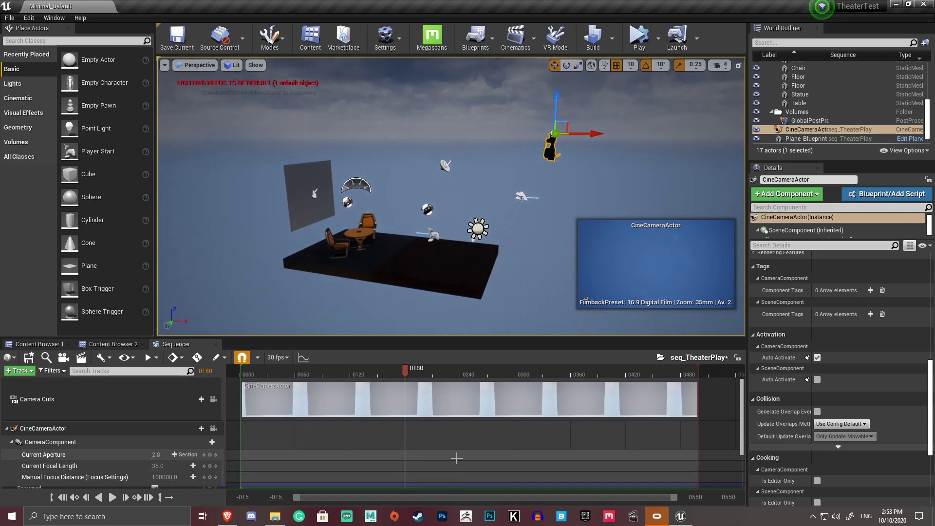
Step: Add a transform key for CineCameraActor at frame 0
scroll(456, 458, down, 1)
click(91, 456)
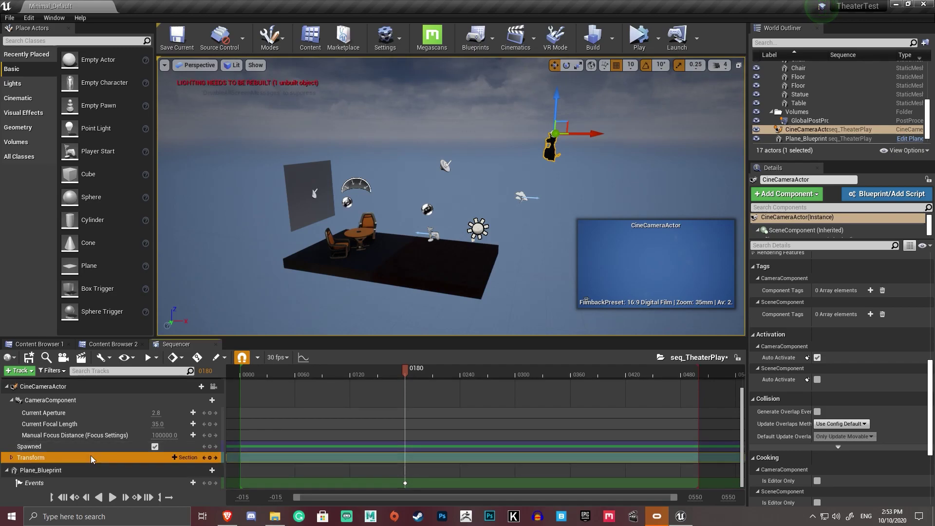
click(209, 459)
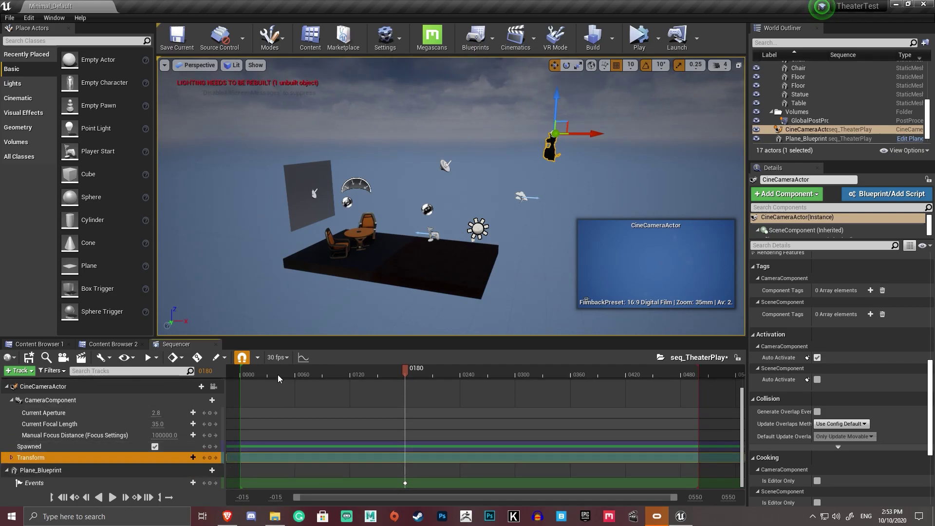
click(241, 372)
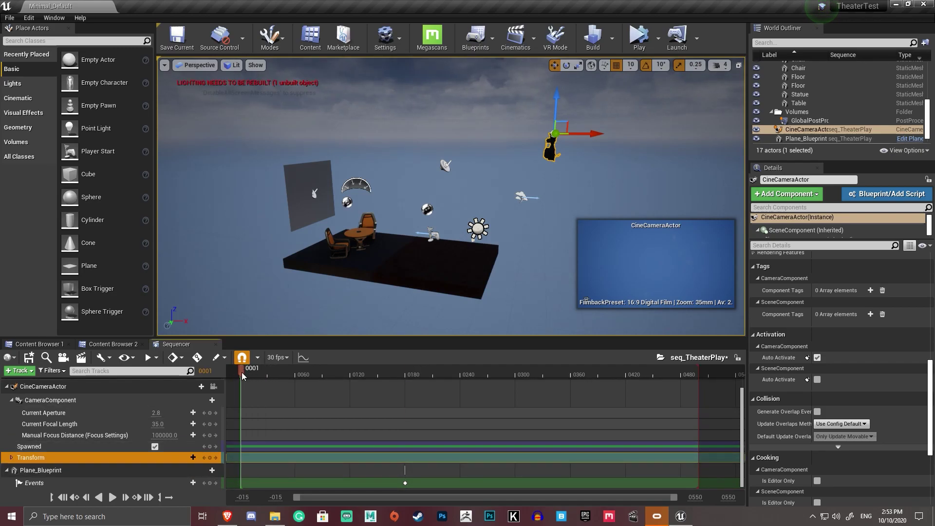
click(210, 457)
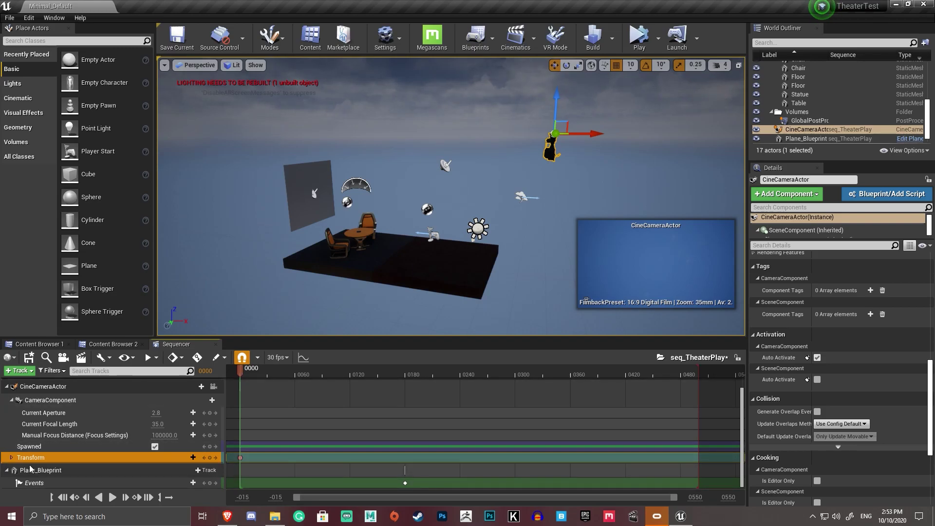
Step: Delete the camera's Current Aperture, Current Focal Length and Manual Focus Distance tracks from the sequence
click(33, 447)
click(48, 412)
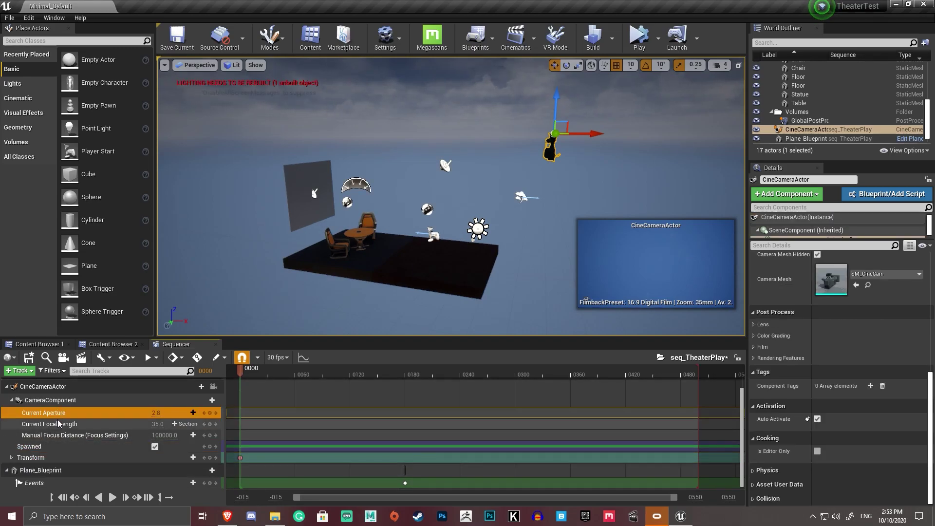
key(Delete)
click(56, 424)
key(Delete)
click(60, 434)
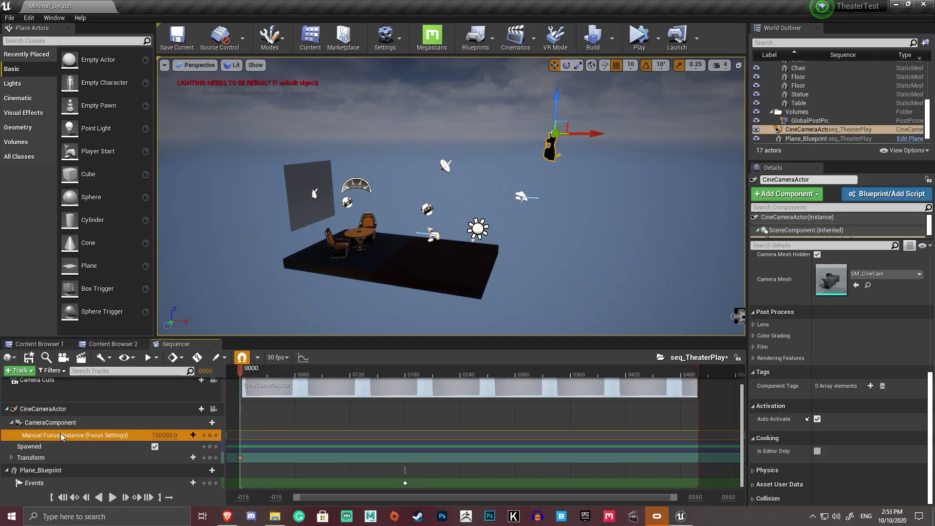
key(Delete)
Step: Try removing the camera's Spawned track, and undo the removal
click(62, 444)
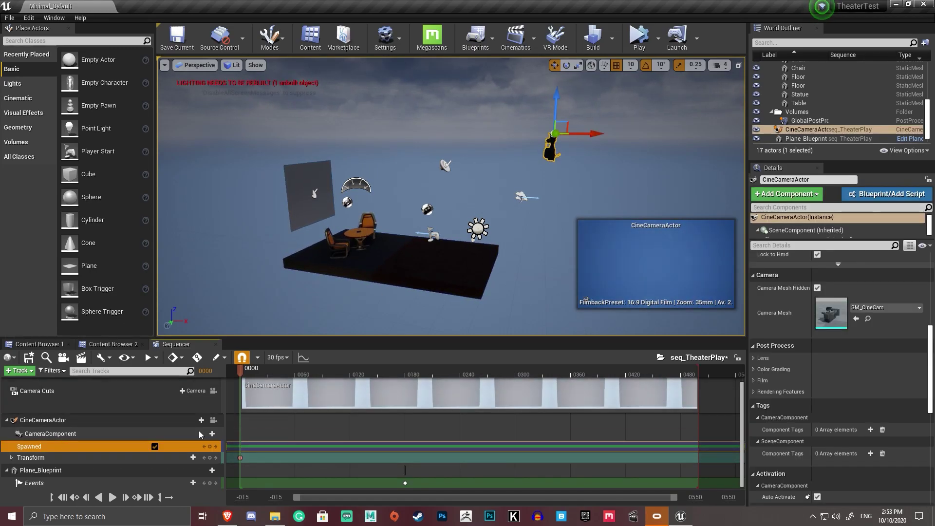
key(Delete)
click(49, 444)
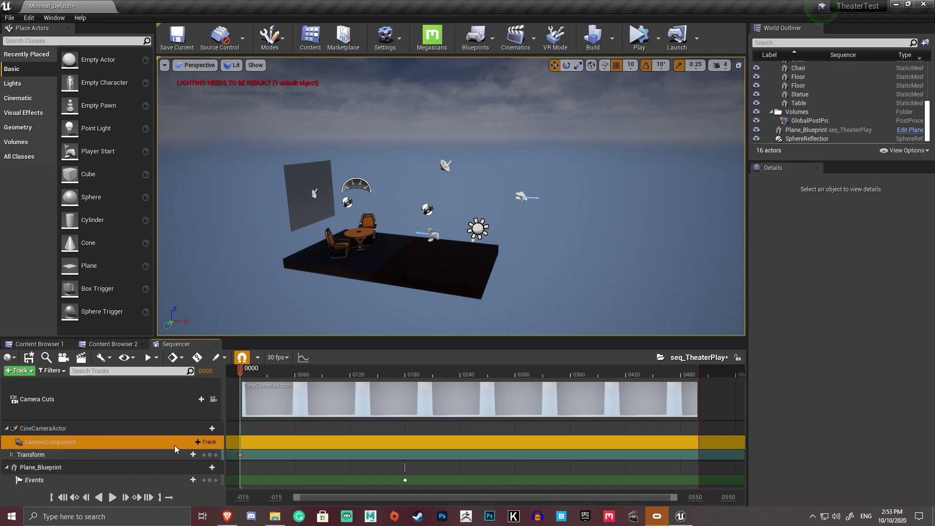
click(206, 428)
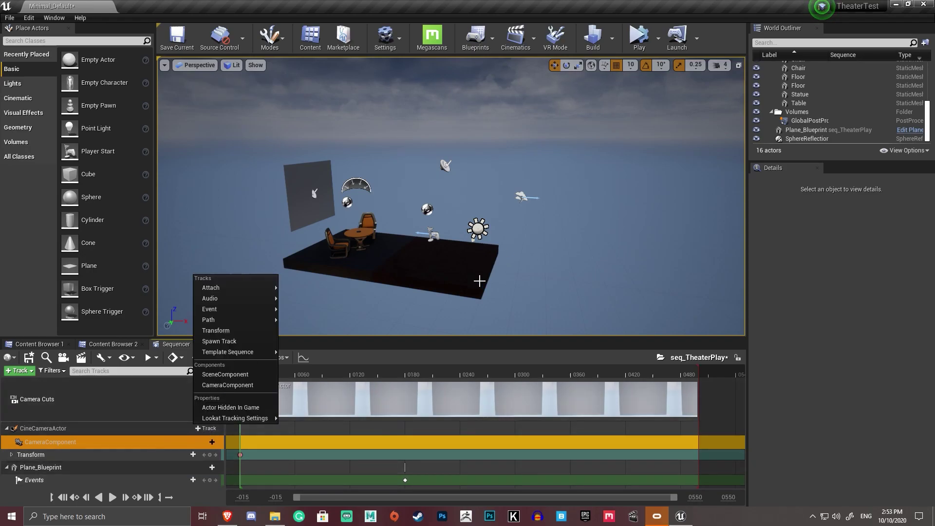
right_drag(490, 270, 510, 228)
mouse_move(480, 296)
right_down()
mouse_move(481, 244)
mouse_move(470, 287)
right_up()
key(ctrl+z)
click(54, 458)
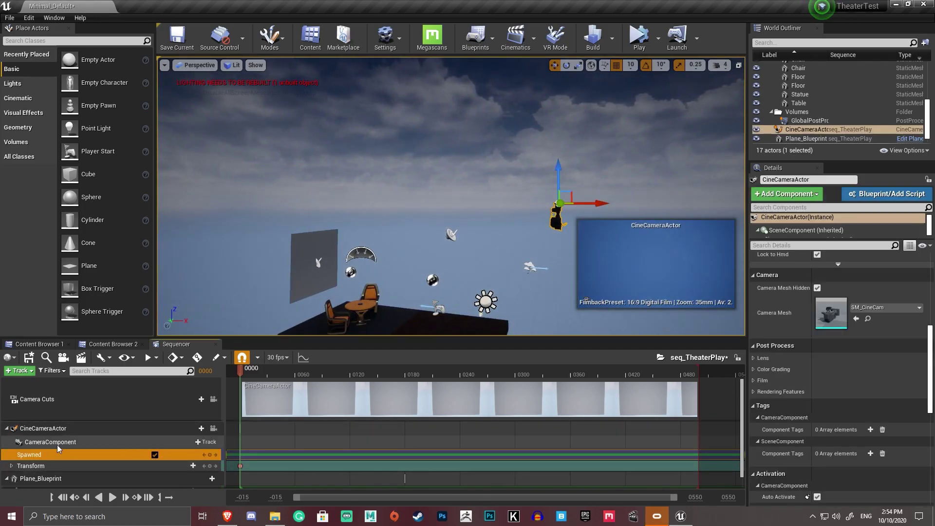
click(57, 443)
right_drag(501, 234, 524, 268)
right_drag(407, 299, 370, 272)
right_drag(308, 324, 308, 325)
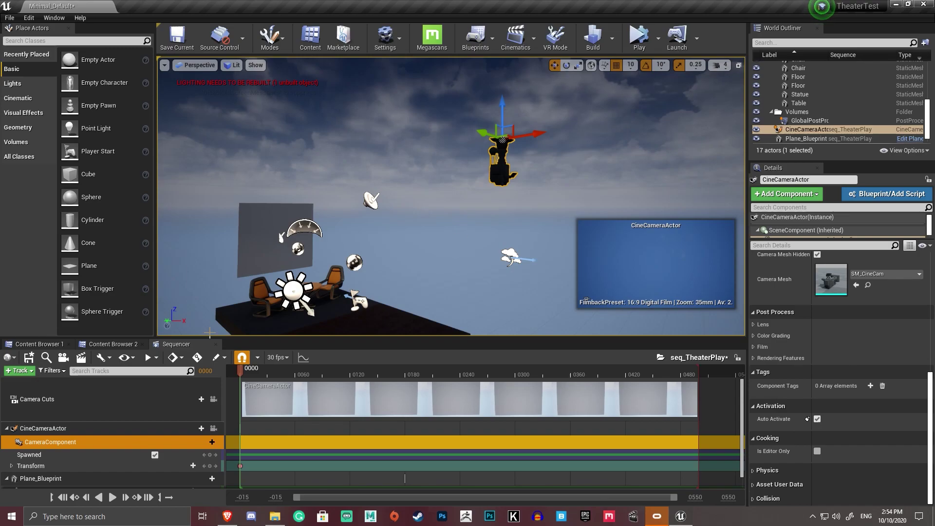
scroll(144, 448, down, 1)
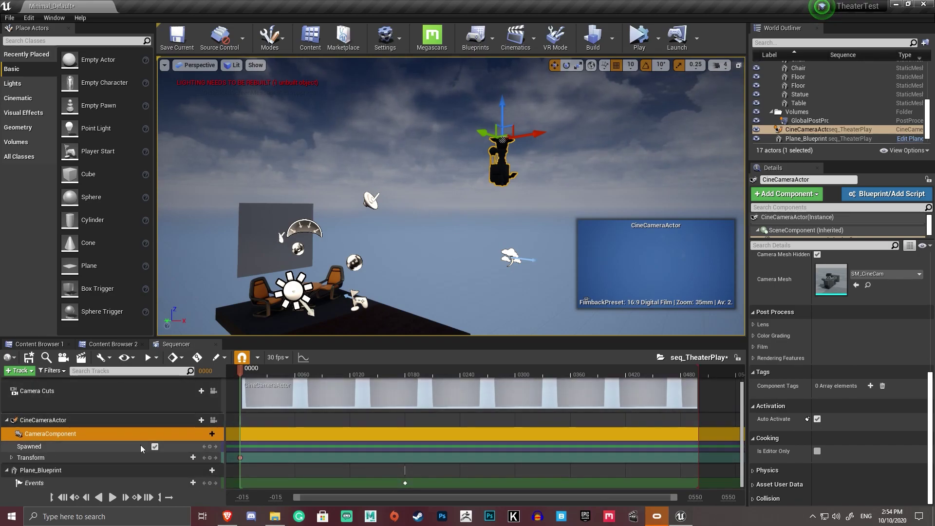
Step: Examine the track types and properties that can be added to CineCameraActor and its CameraComponent in the sequence
click(195, 420)
mouse_move(219, 409)
mouse_move(287, 410)
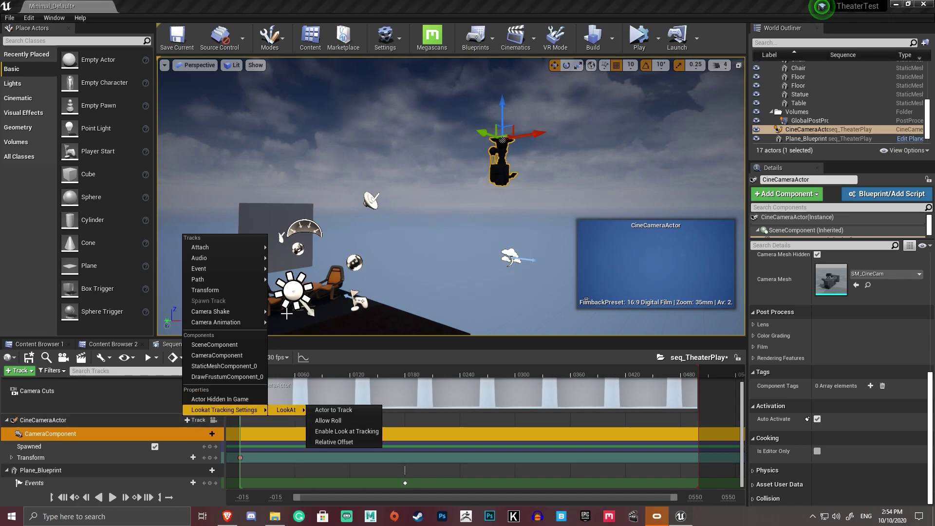
mouse_move(218, 314)
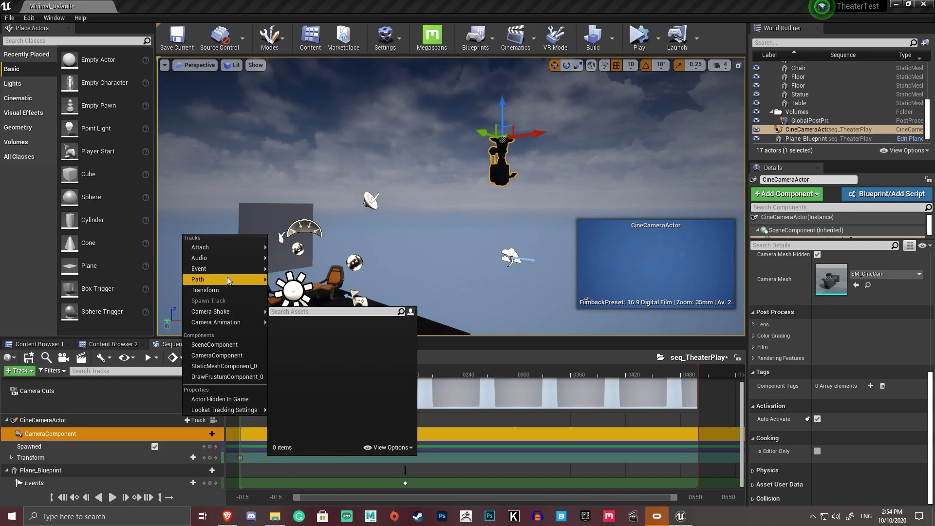
click(66, 438)
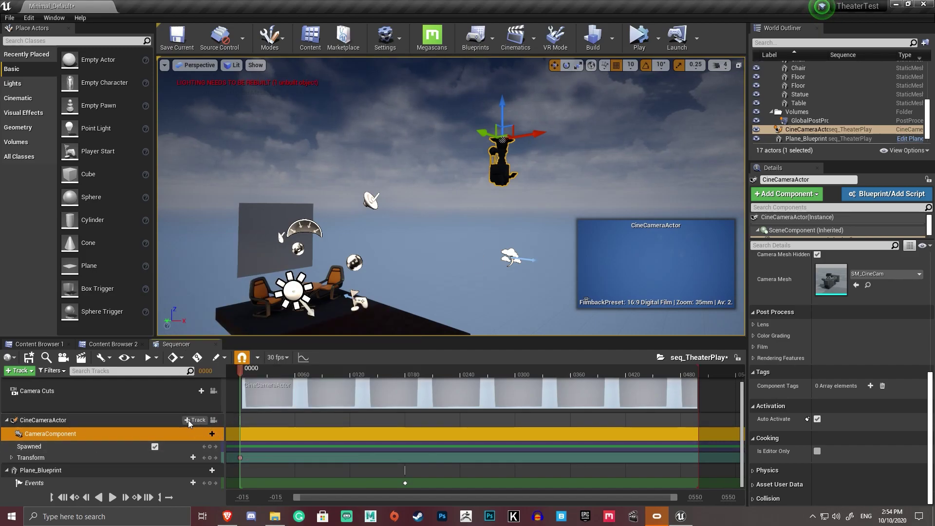
click(209, 435)
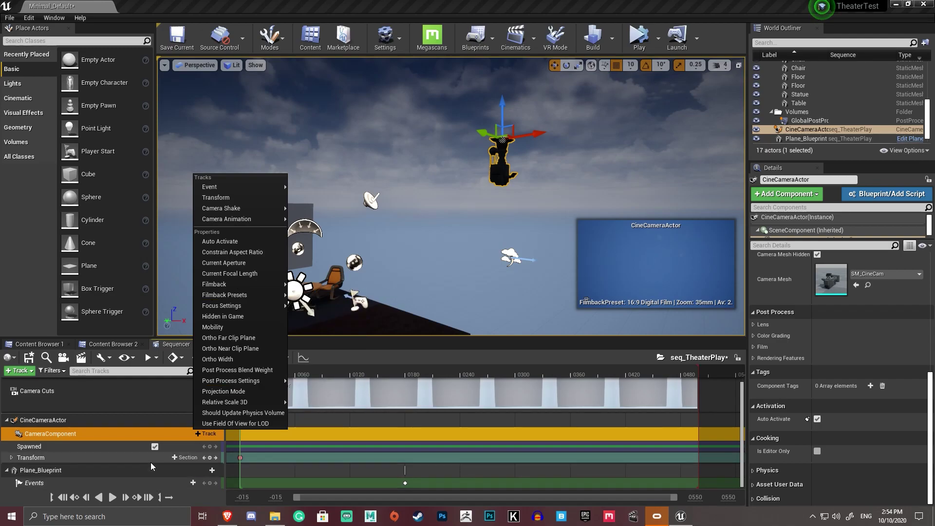
Step: At frame 180 of the sequence, rotate CineCameraActor so that it faces the theater screen
click(78, 460)
click(77, 460)
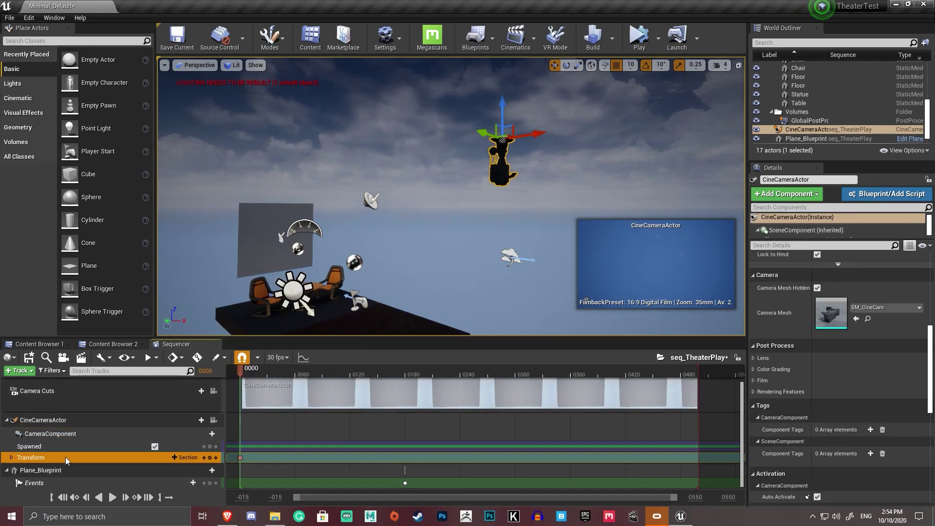
click(12, 457)
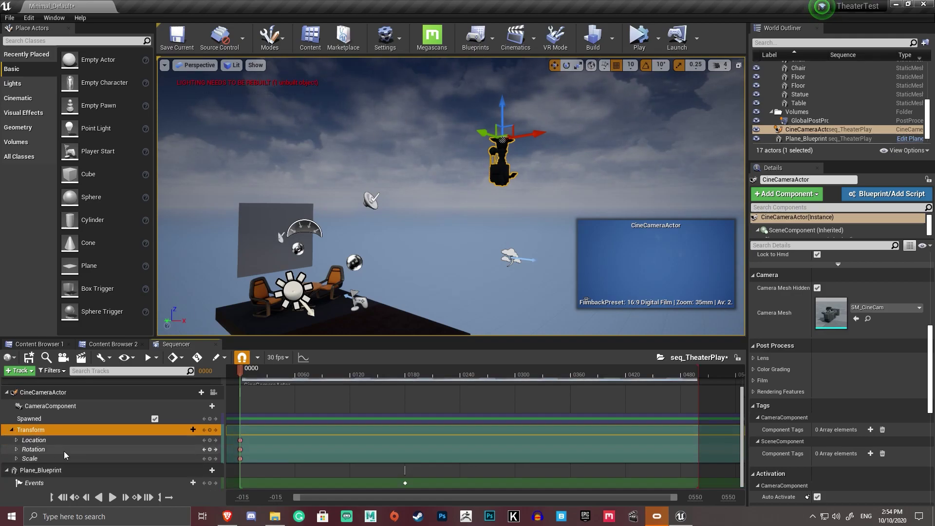
scroll(375, 395, down, 1)
drag(401, 375, 405, 375)
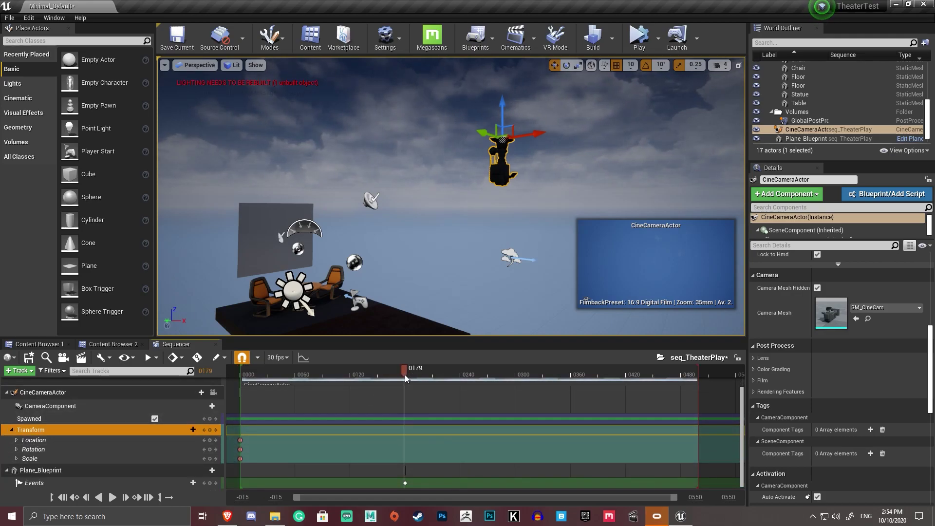
right_drag(530, 190, 532, 225)
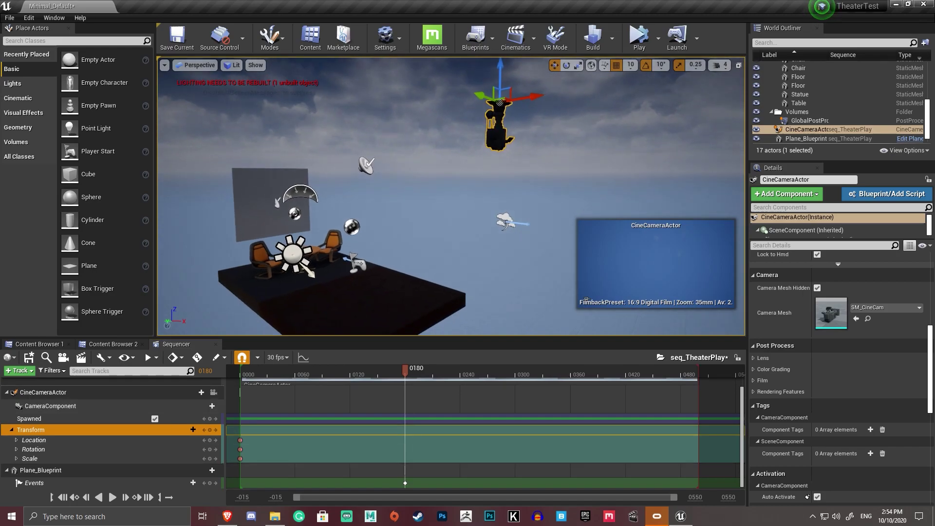
key(f)
key(e)
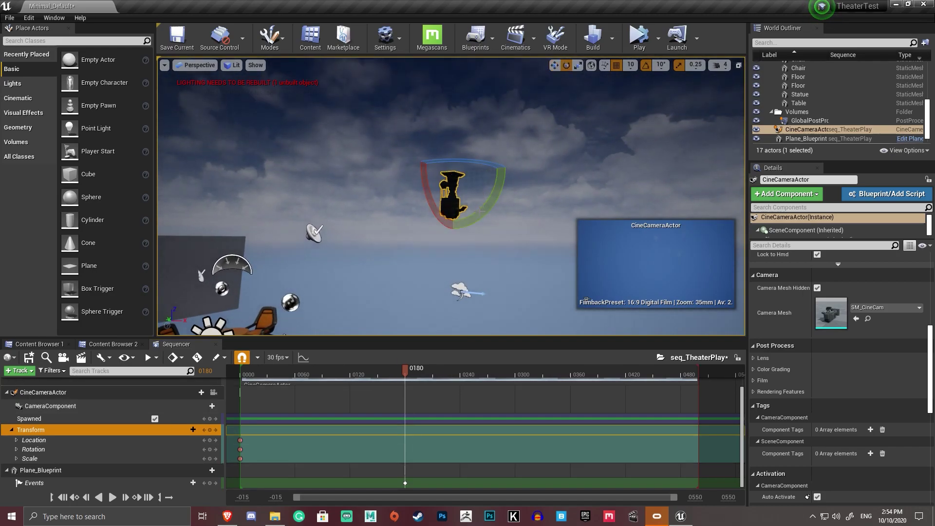
drag(517, 152, 509, 212)
Step: Lower CineCameraActor in front of the theater screen, key its transform at frame 180, and save the sequence
right_drag(555, 209, 506, 217)
key(s)
key(w)
drag(542, 157, 485, 263)
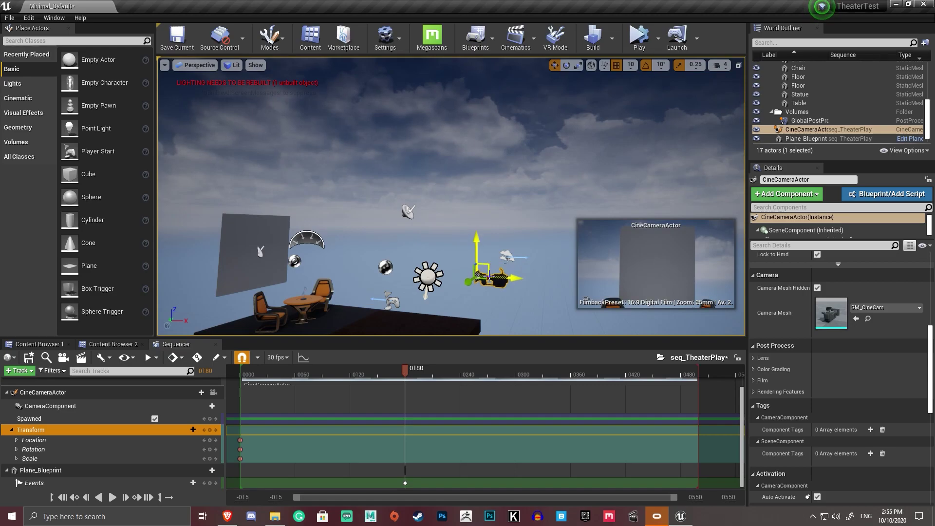
click(210, 430)
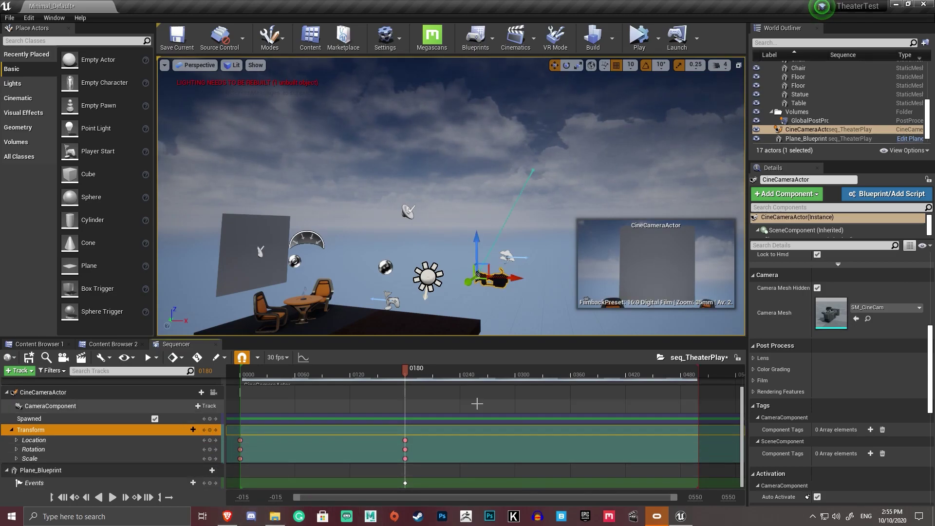
key(ctrl+s)
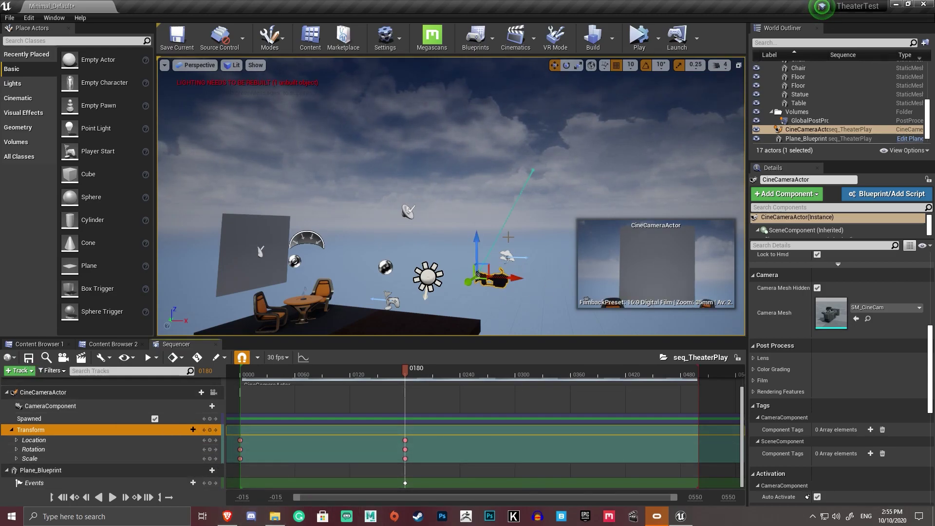
Step: Scrub between frame 0 and frame 180 to preview the camera's movement in the viewport
drag(332, 375, 311, 397)
key(f)
right_drag(385, 271, 482, 292)
key(a)
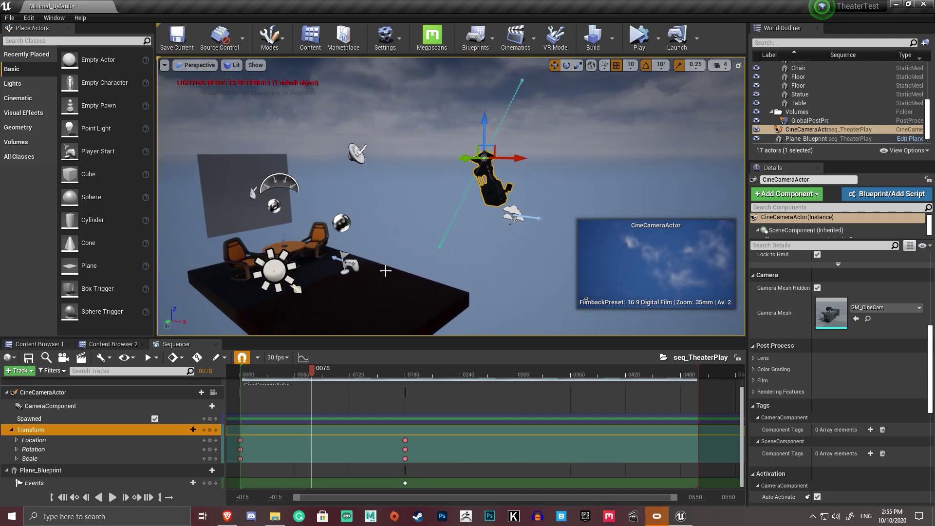
drag(273, 372, 301, 381)
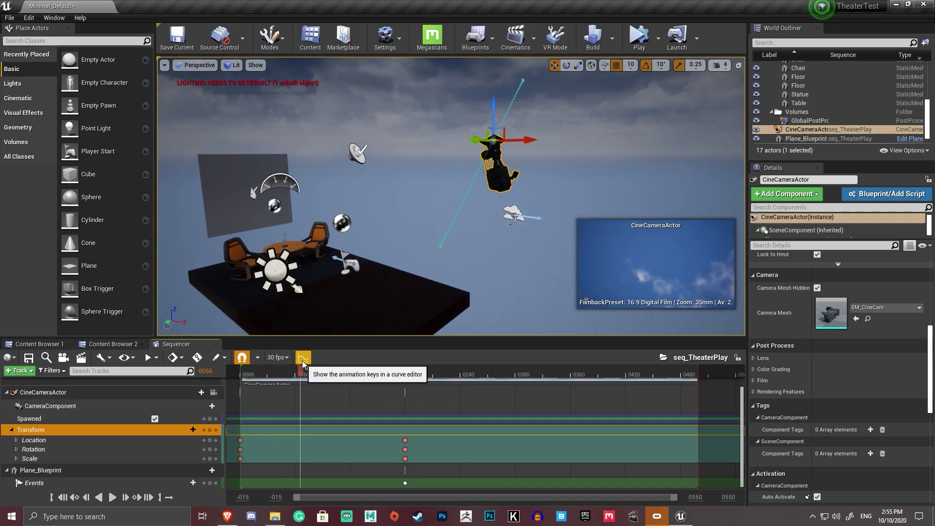
Step: Show the camera's transform keys in the curve editor and examine the interpolation options for all selected keys
click(302, 360)
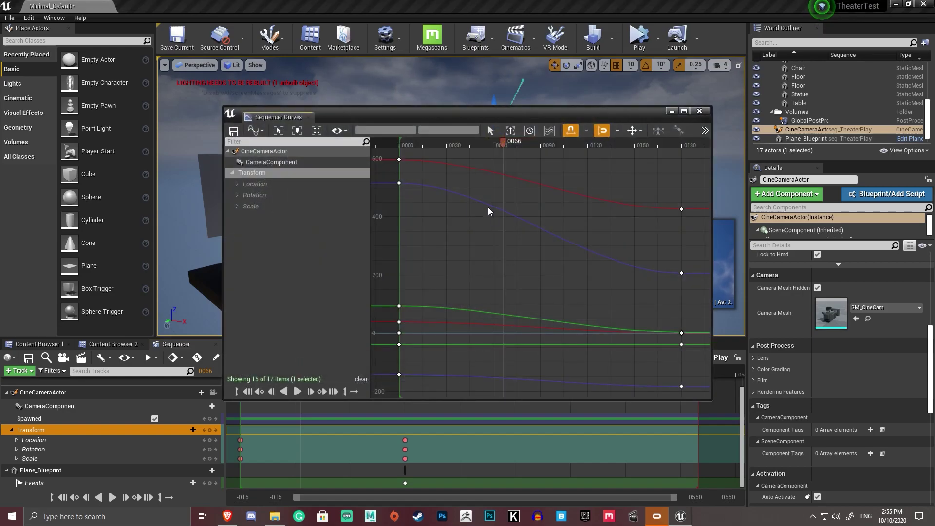
drag(428, 116, 402, 89)
scroll(502, 218, down, 4)
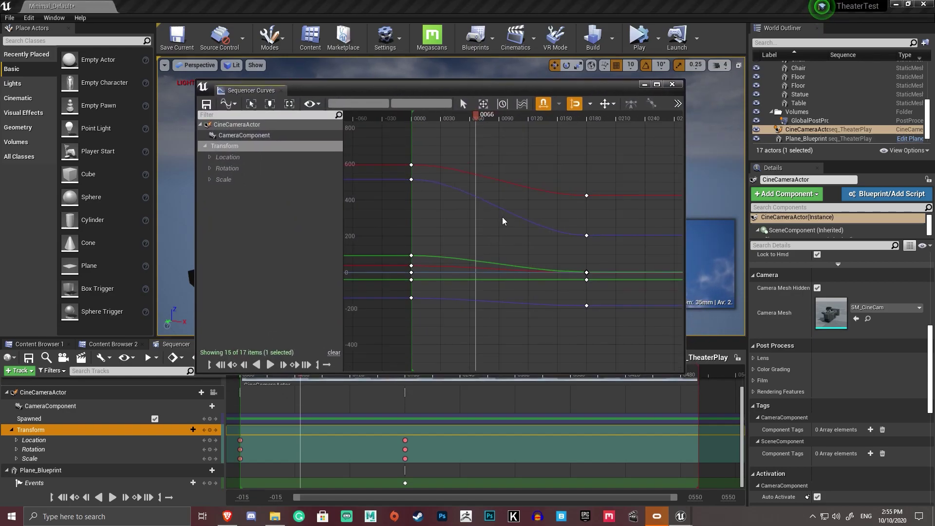
right_drag(539, 209, 530, 241)
drag(608, 220, 402, 369)
right_drag(596, 221, 570, 227)
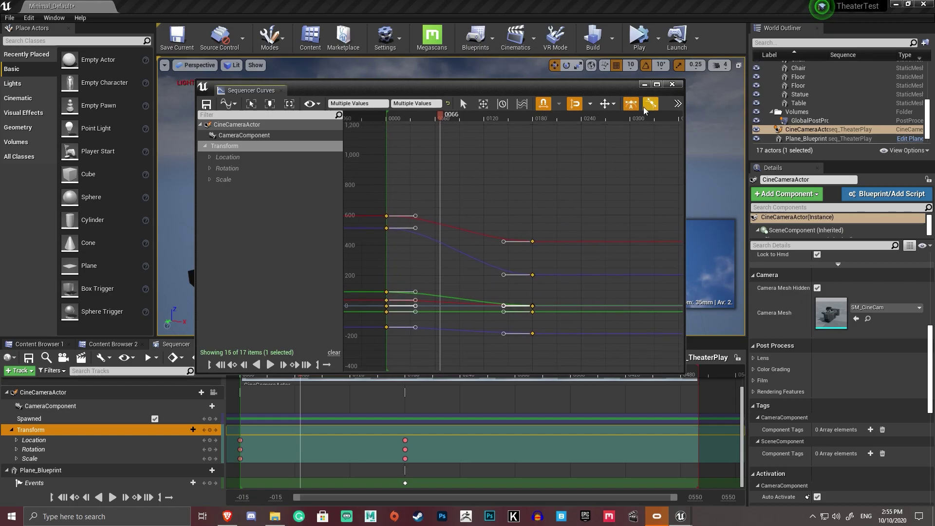
click(677, 103)
mouse_move(708, 159)
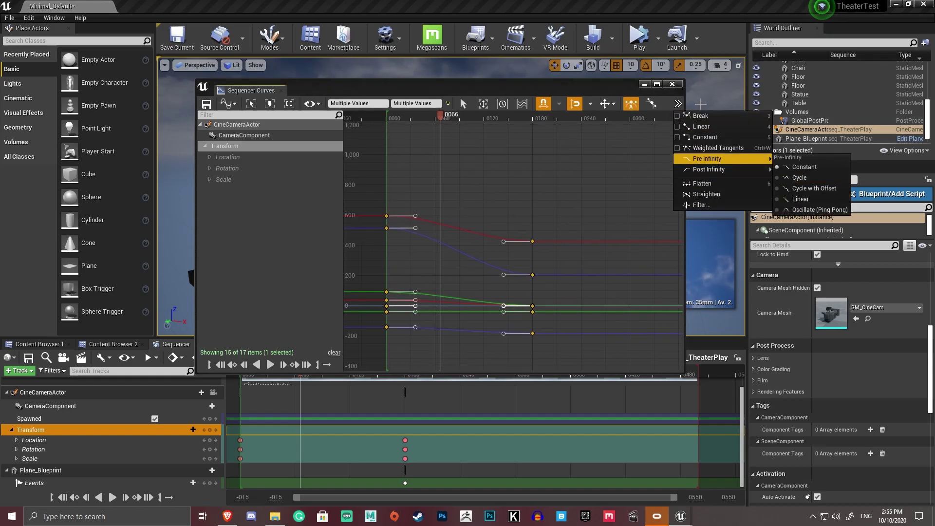
drag(684, 106, 852, 111)
drag(638, 84, 524, 82)
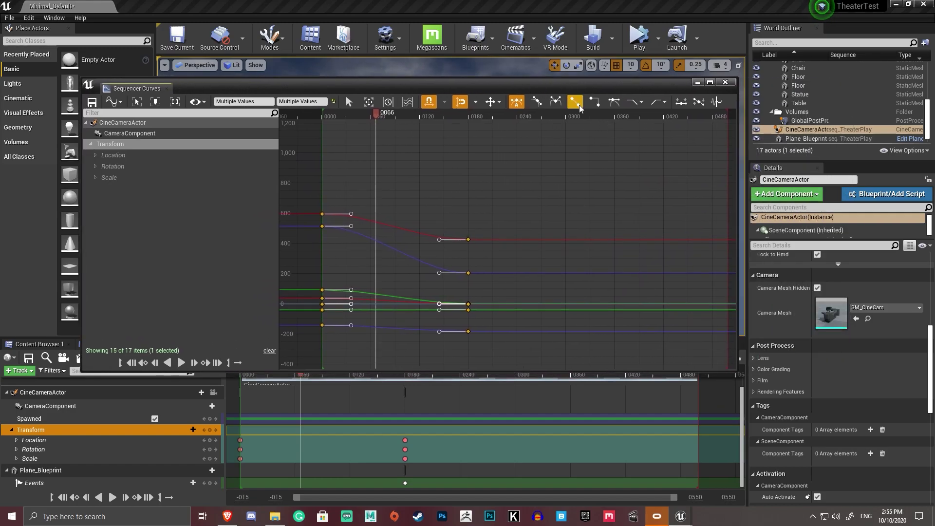
Step: Try linear interpolation on all the camera's transform keys, and return them to cubic interpolation with automatic tangents
drag(493, 169, 418, 293)
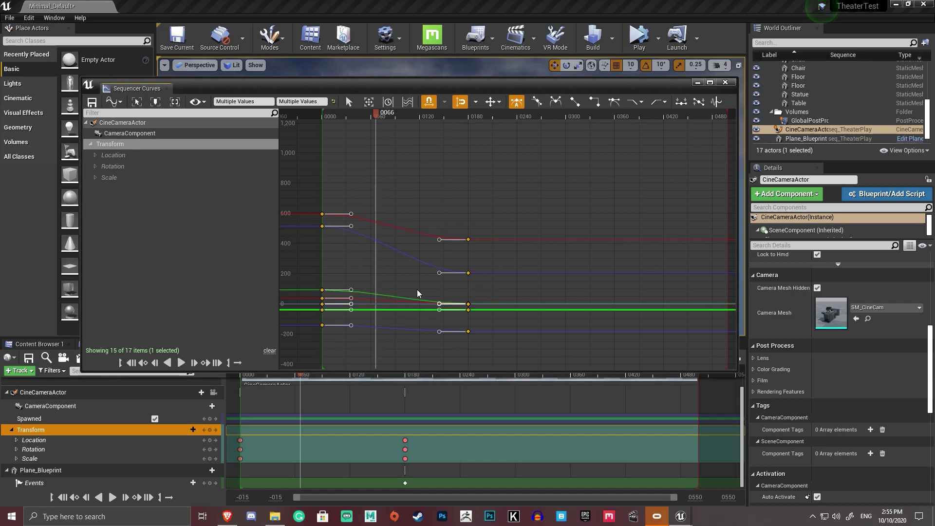
click(575, 102)
drag(509, 170, 324, 323)
right_click(323, 216)
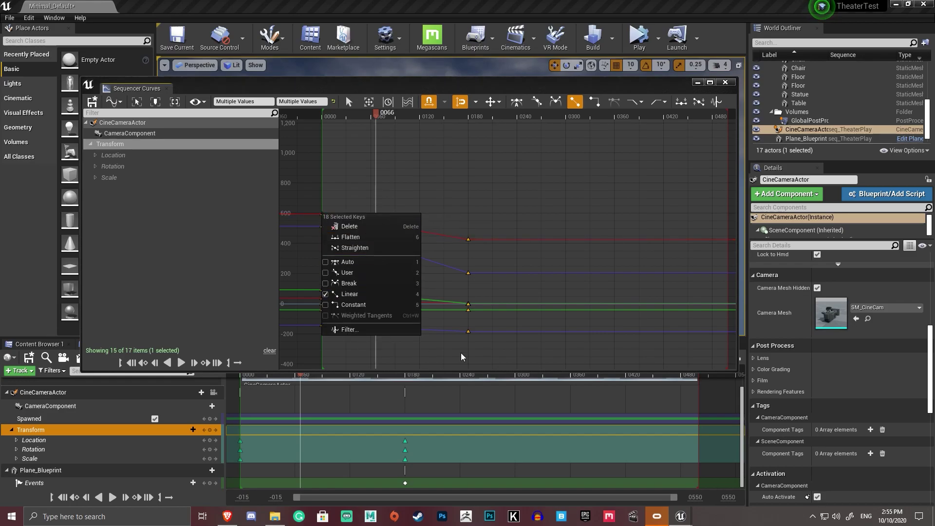
click(633, 82)
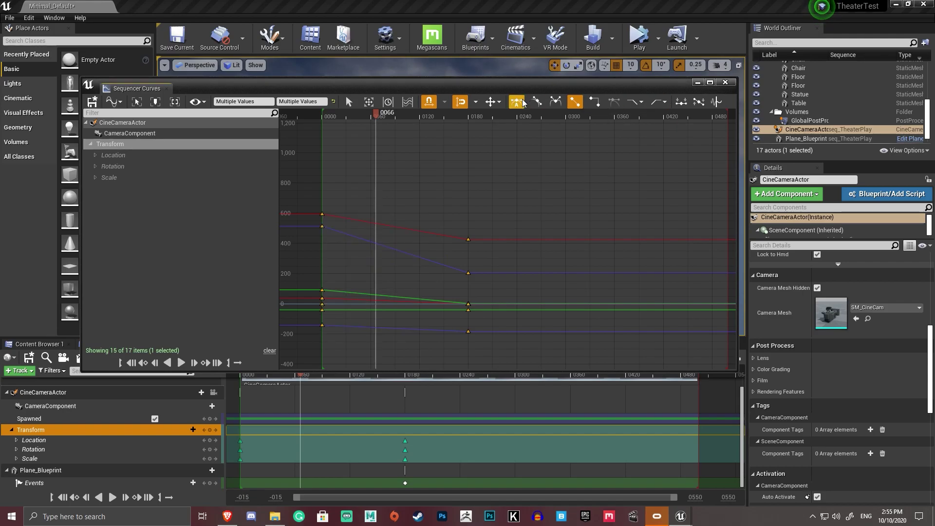
click(517, 103)
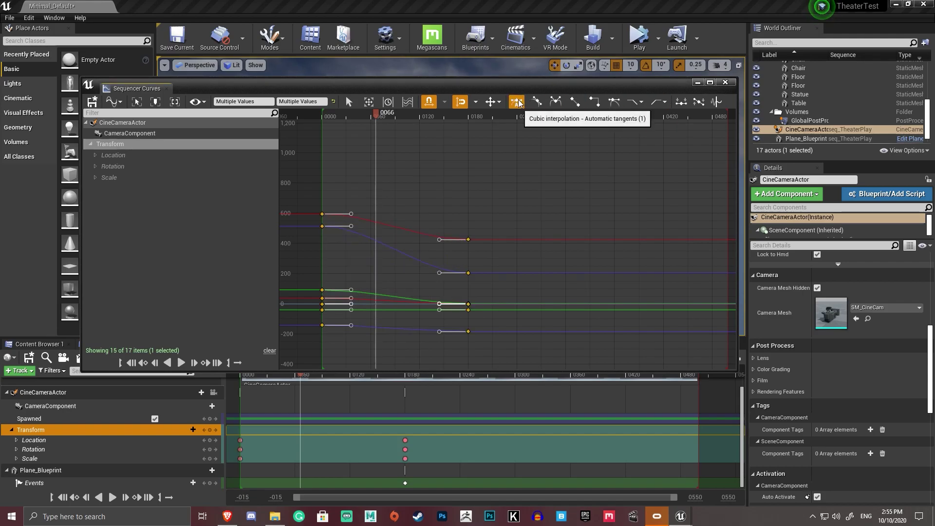
Step: Isolate the camera's rotation curves to inspect them, and close the curve editor
click(349, 273)
right_drag(338, 278, 373, 240)
click(111, 166)
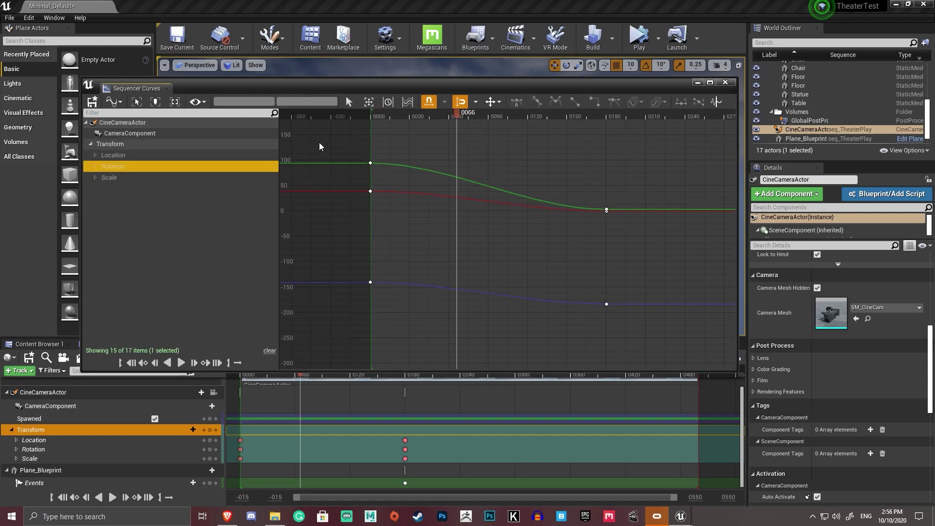
drag(342, 141, 334, 159)
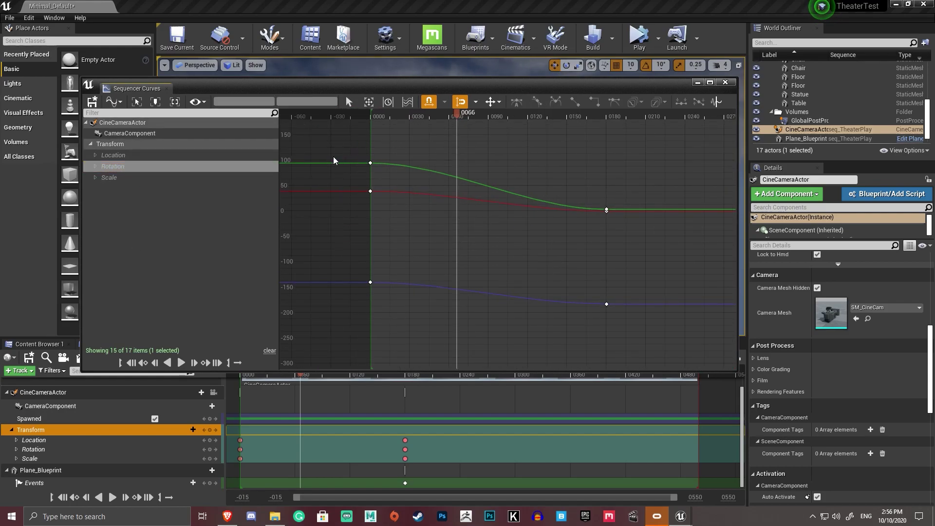
click(327, 163)
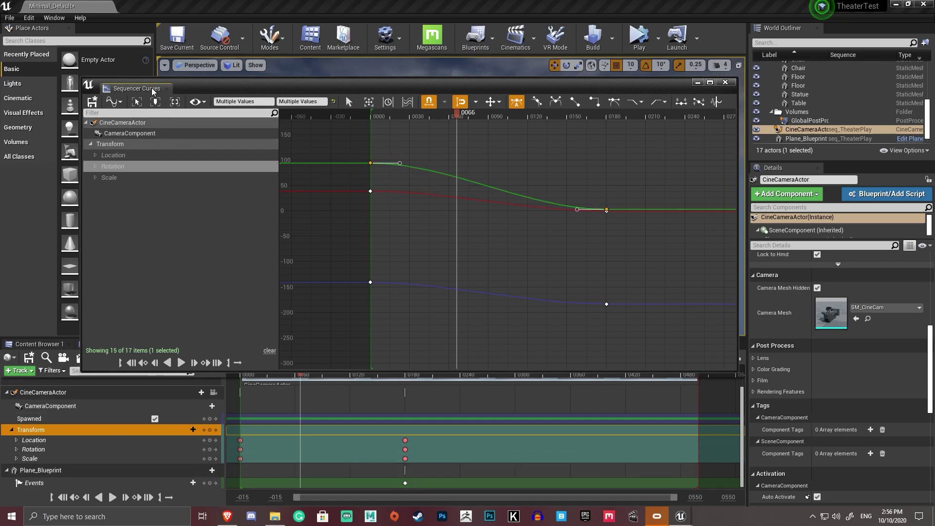
middle_click(132, 90)
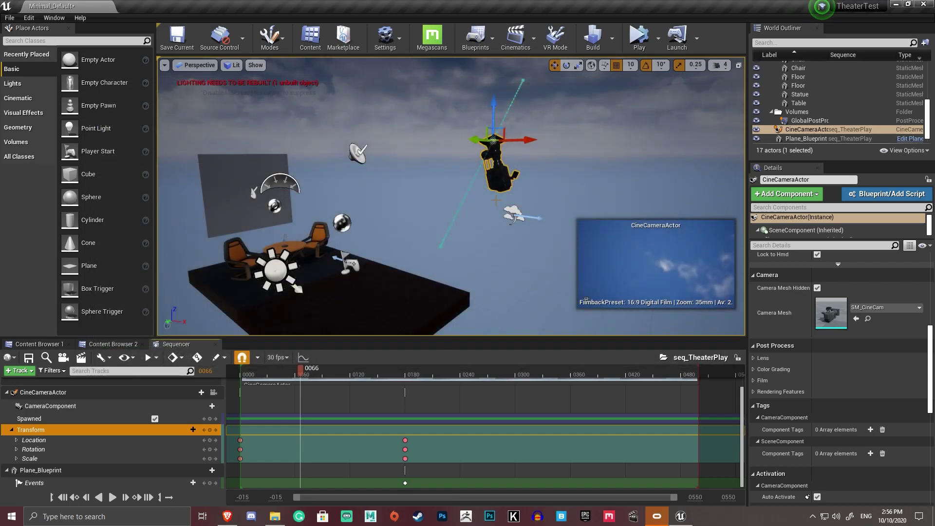
Step: Inspect the camera's Roll, Pitch and Yaw channels under its Rotation track
mouse_move(492, 190)
right_down()
mouse_move(468, 171)
mouse_move(492, 190)
right_up()
key(a)
key(e)
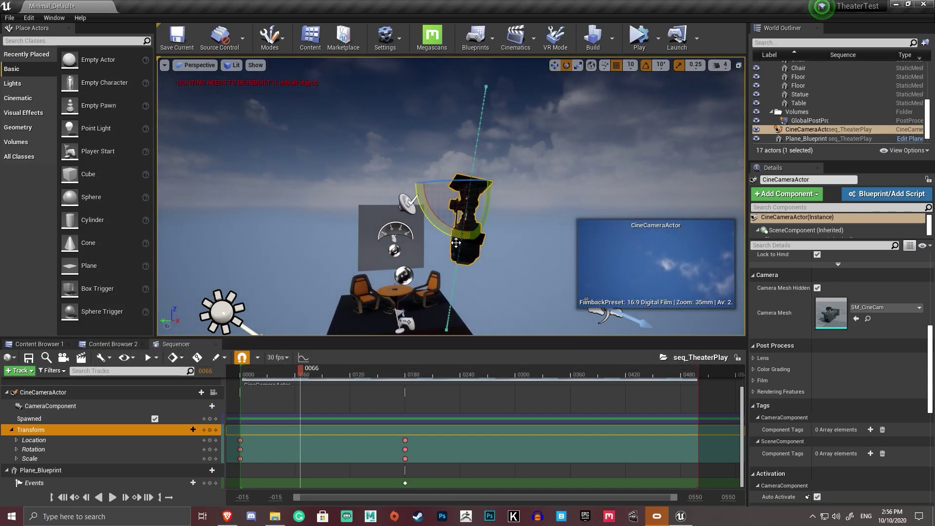
click(16, 449)
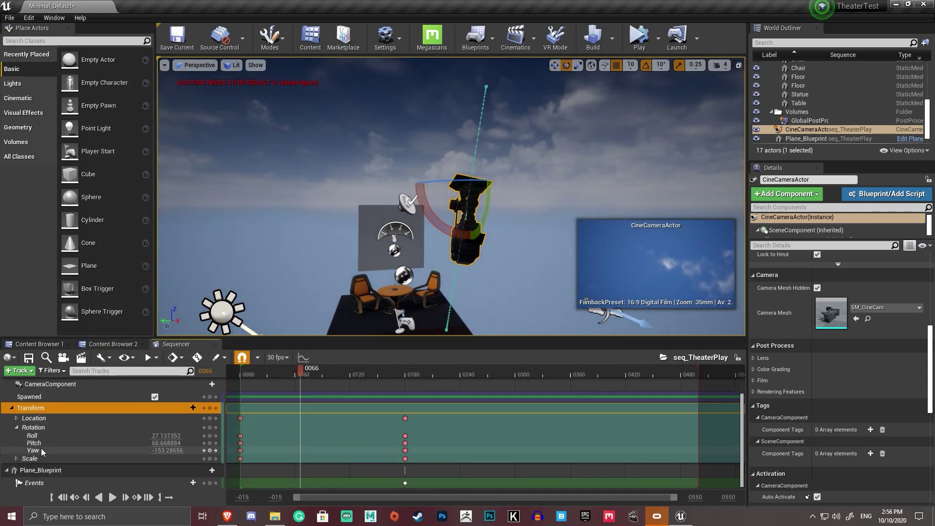
click(41, 448)
click(42, 442)
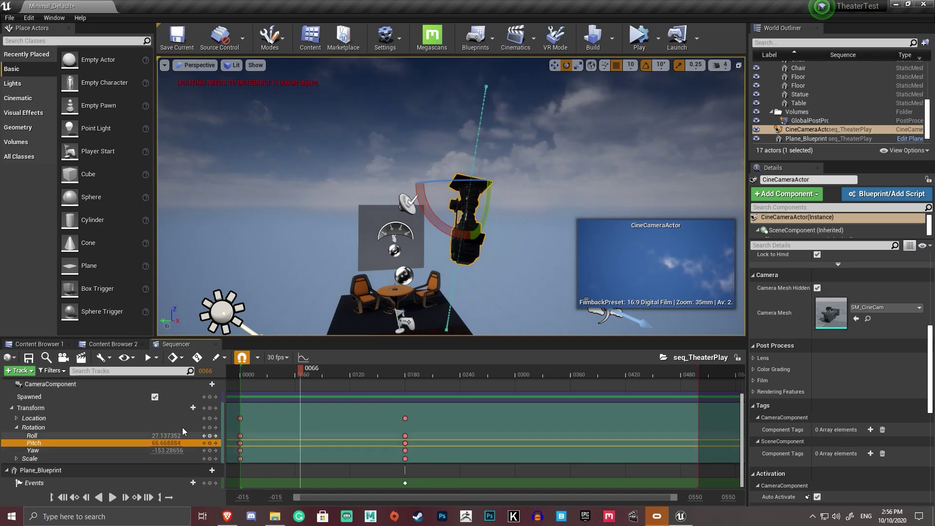
Step: Try rotating the camera and adjusting its Pitch value at frame 77, and undo the changes
drag(273, 371, 311, 386)
drag(442, 163, 500, 173)
key(ctrl+z)
drag(168, 443, 151, 452)
key(ctrl+z)
key(ctrl+z)
key(ctrl+z)
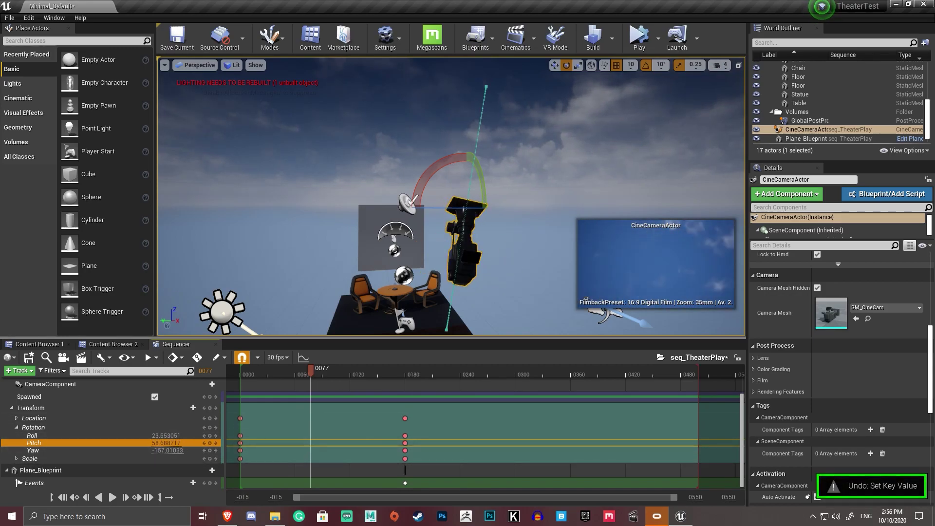
Step: Collapse the CineCameraActor tracks and select Plane_Blueprint in the sequence
right_drag(371, 210, 385, 234)
mouse_move(443, 102)
right_down()
mouse_move(453, 105)
mouse_move(442, 102)
right_up()
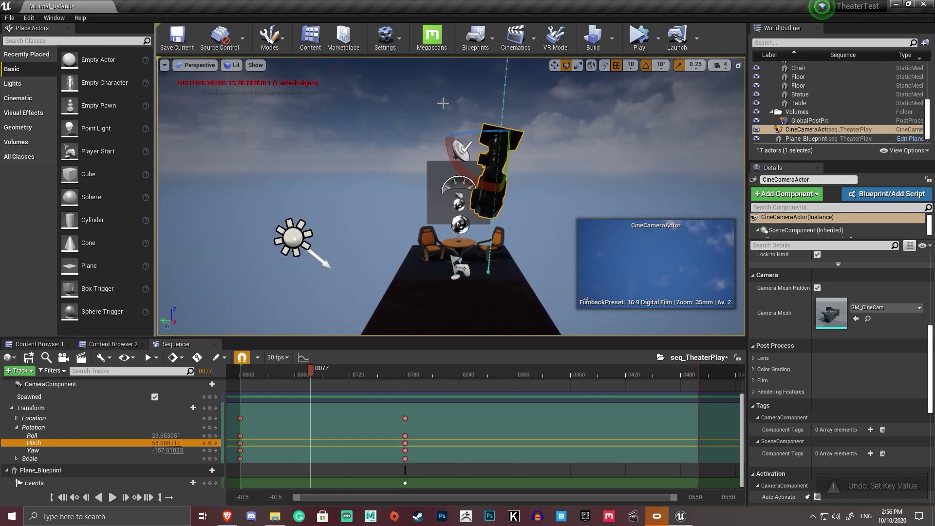
right_drag(469, 257, 470, 251)
scroll(58, 423, up, 3)
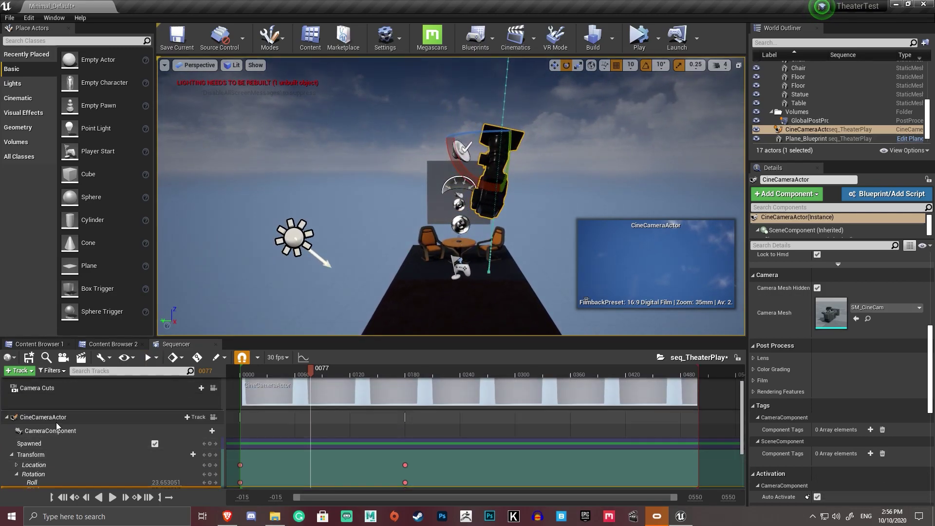
click(7, 428)
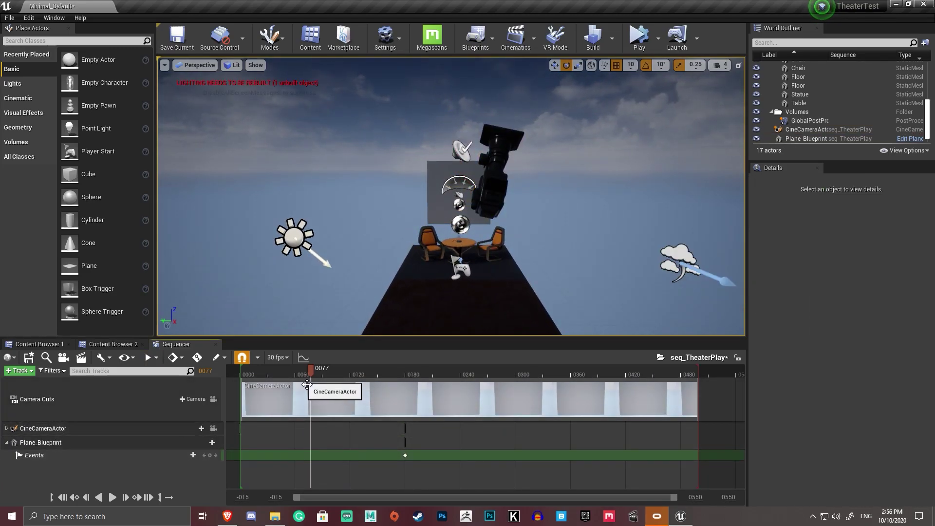
click(119, 441)
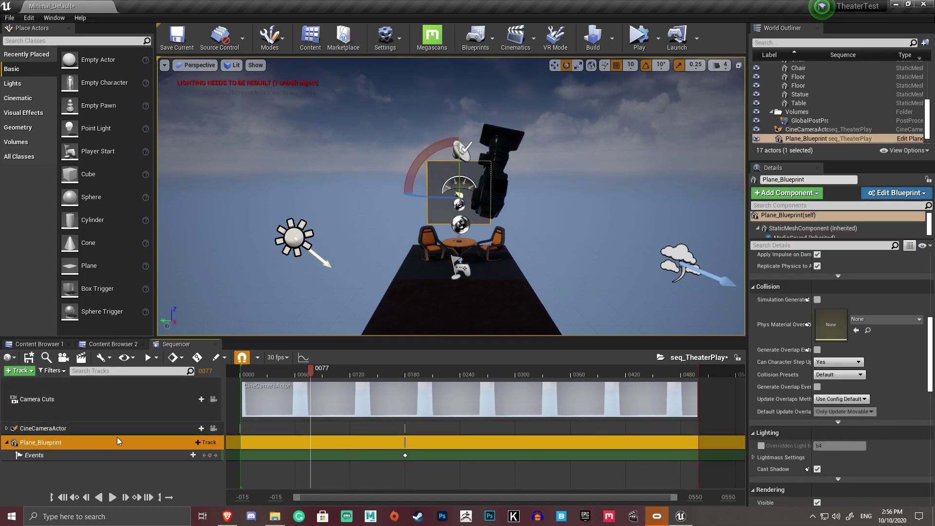
Step: Place the seq_TheaterPlay level sequence from the Custom folder into the level, on the dark floor in front of the chairs
right_drag(341, 244, 536, 243)
key(a)
right_drag(562, 176, 563, 176)
key(s)
key(d)
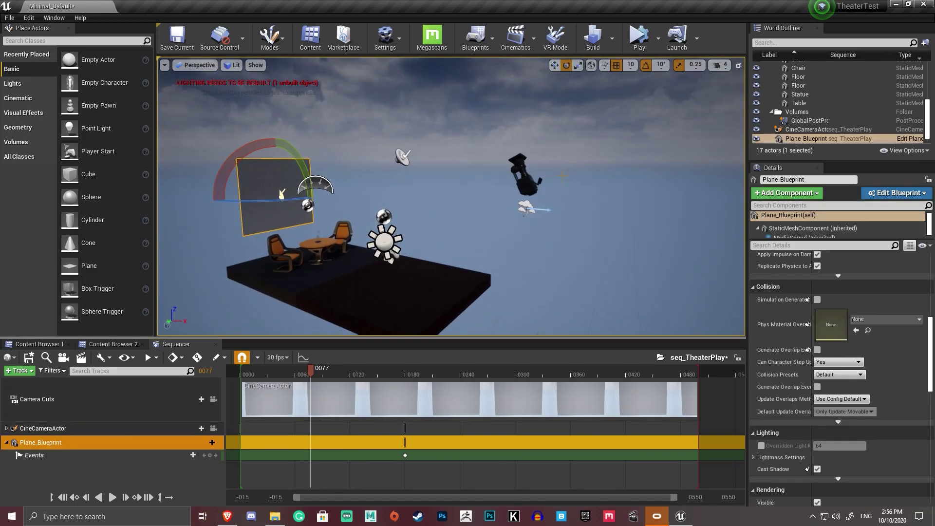
click(658, 38)
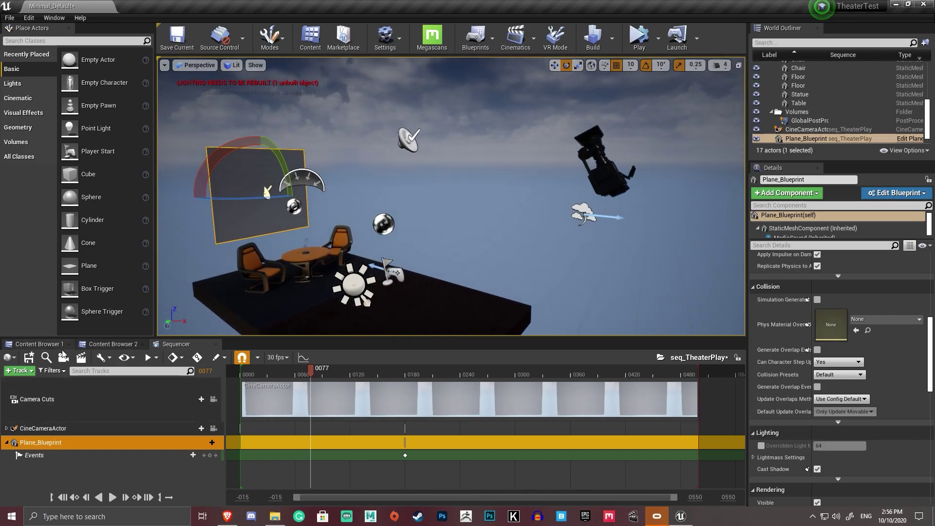
click(48, 345)
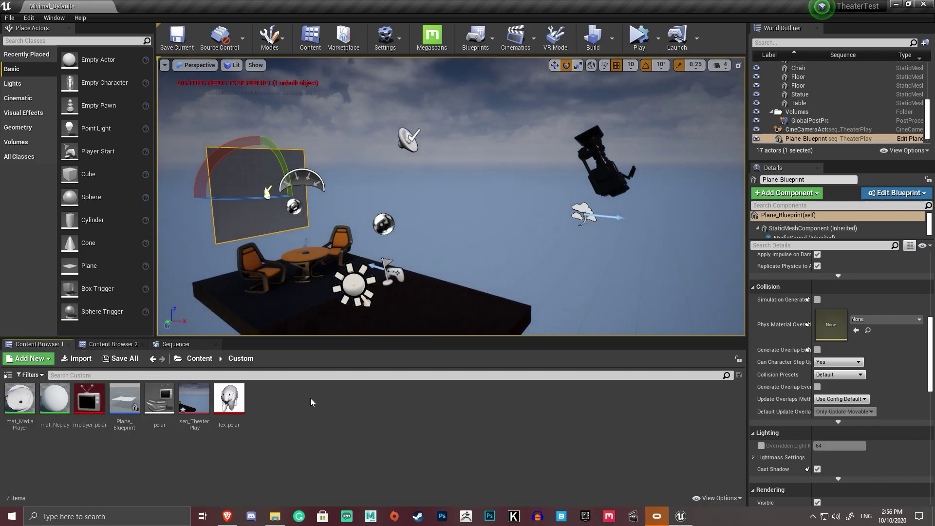
click(194, 423)
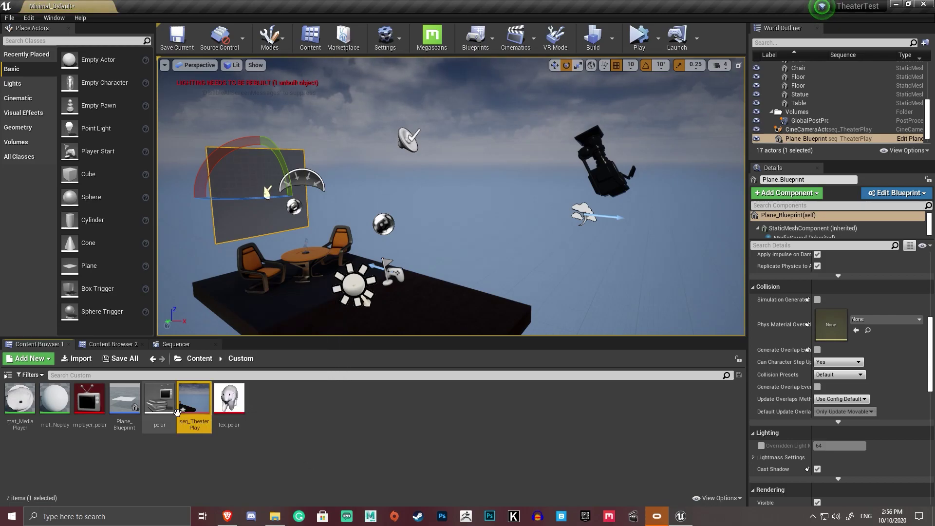
double_click(194, 425)
drag(208, 435, 436, 312)
key(w)
right_drag(436, 311, 437, 334)
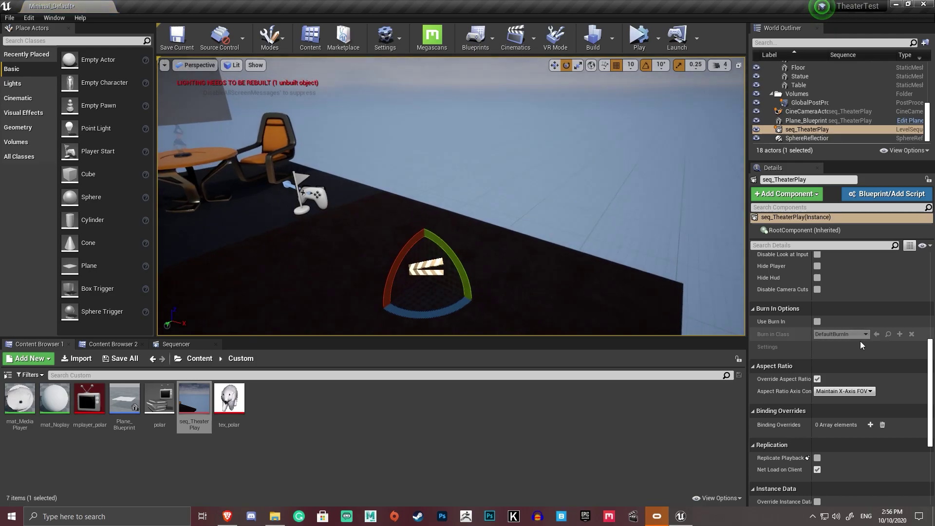
Step: Enable Auto Play for the placed seq_TheaterPlay actor and set its playback to Loop Indefinitely
scroll(831, 372, up, 5)
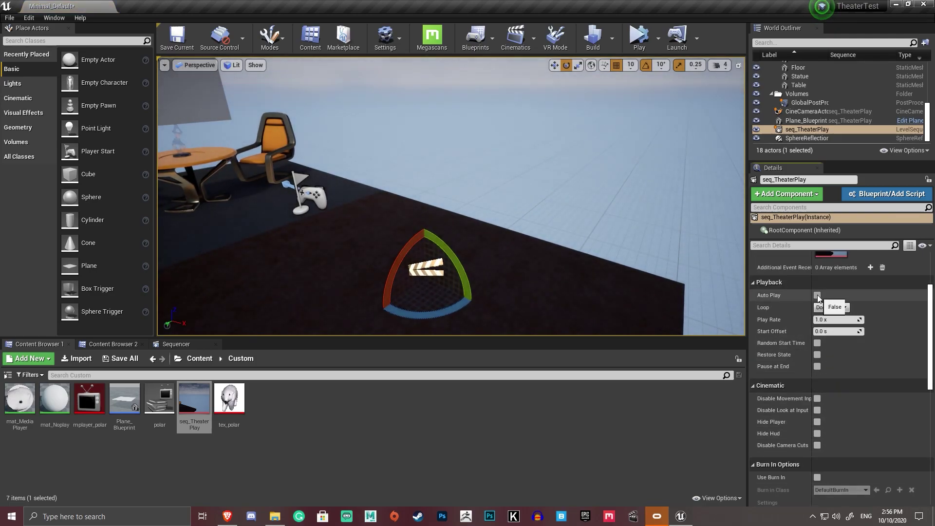
click(817, 295)
click(821, 309)
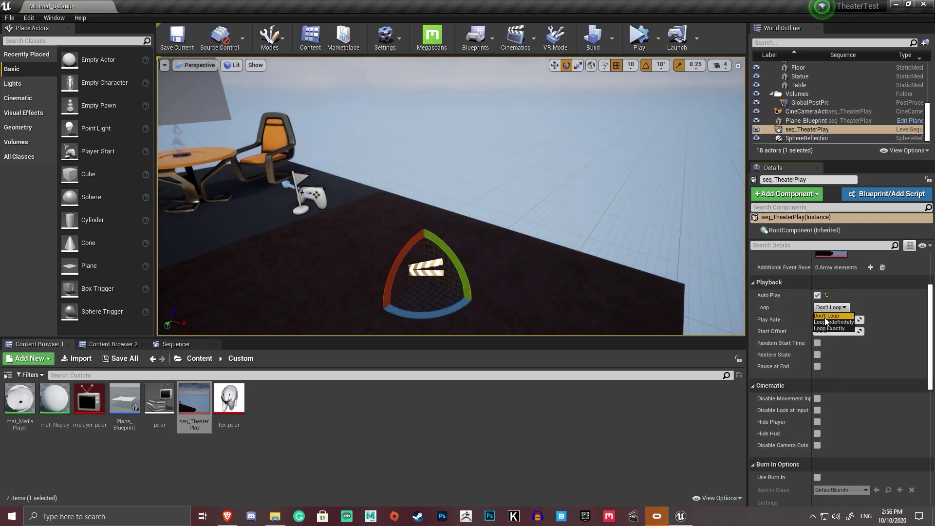
click(830, 322)
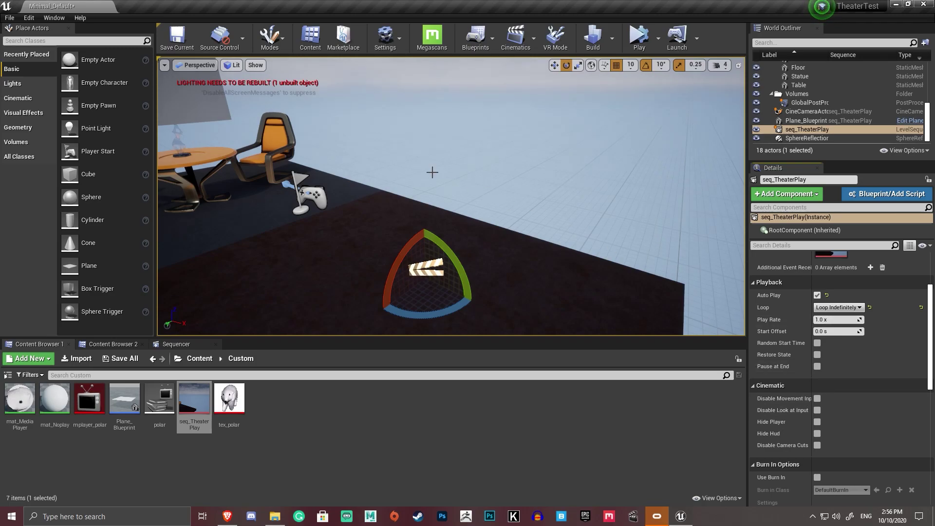
Step: Save the current level and play it in the active level editor viewport
click(176, 44)
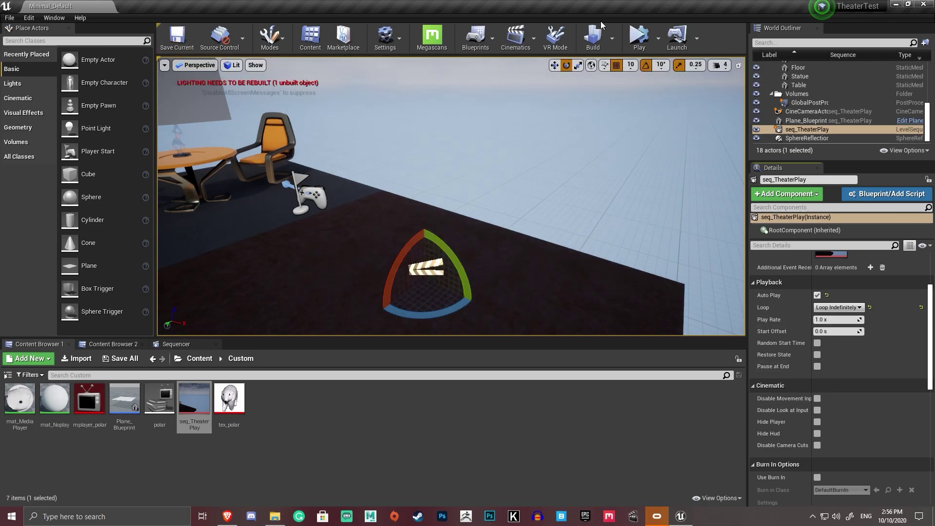
click(657, 35)
click(692, 66)
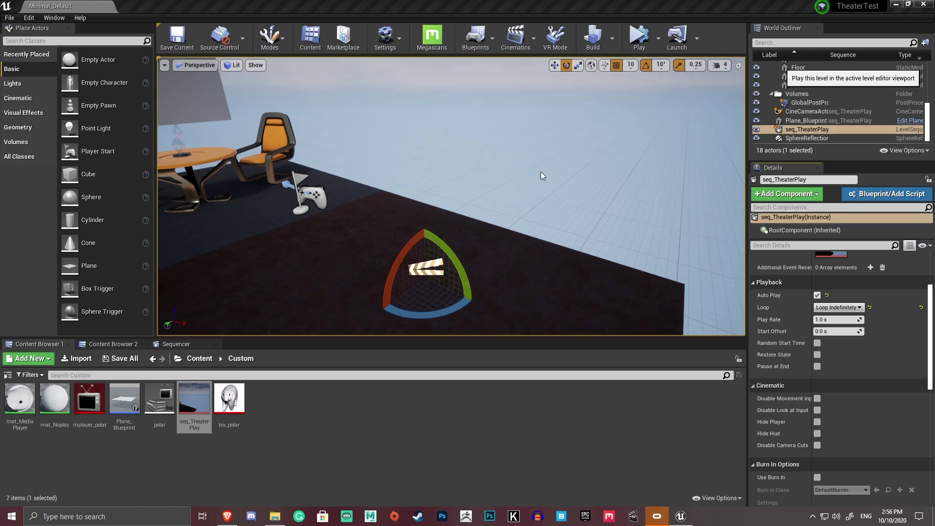